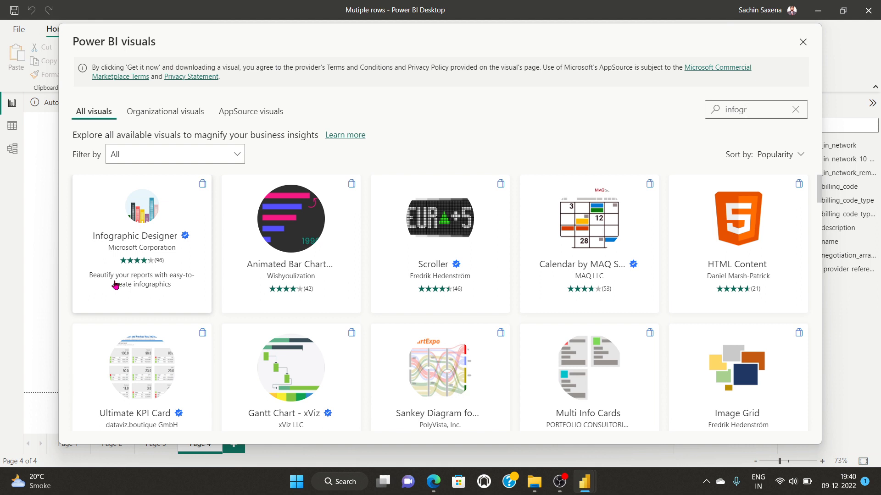
Step: Import the Infographic Designer visual, close the loading window, and return to the report
left_click(143, 274)
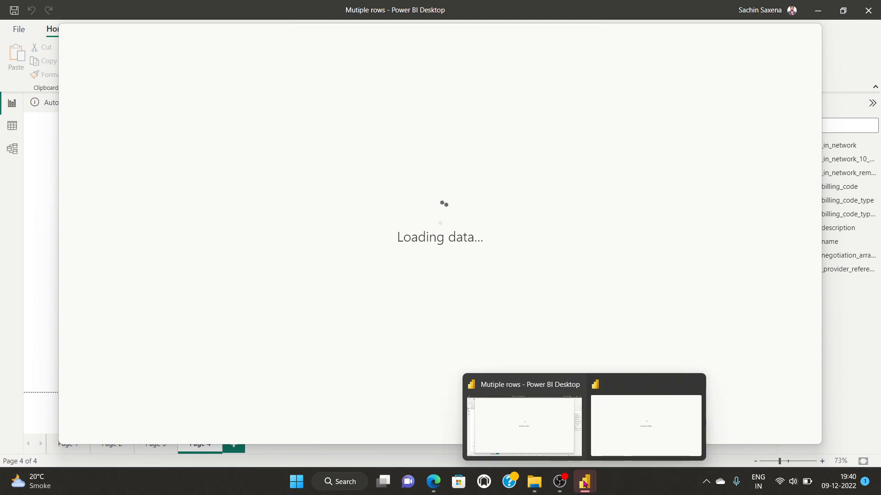
mouse_move(592, 480)
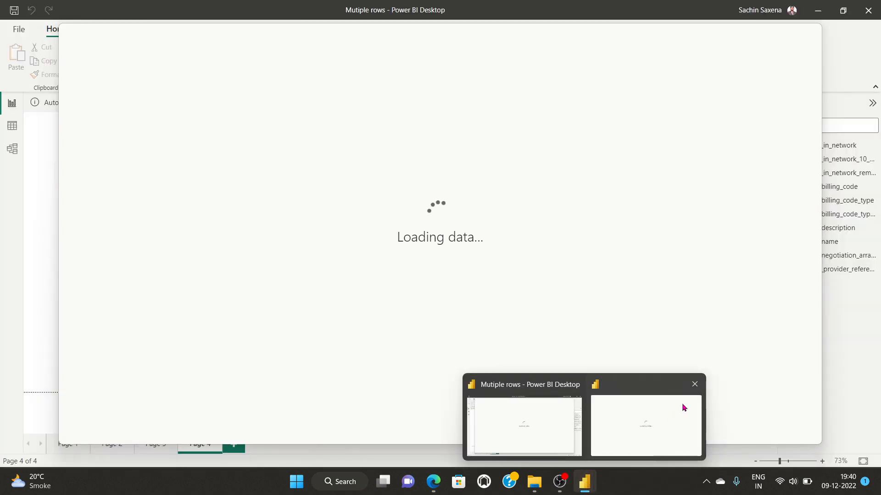
left_click(692, 383)
left_click(593, 424)
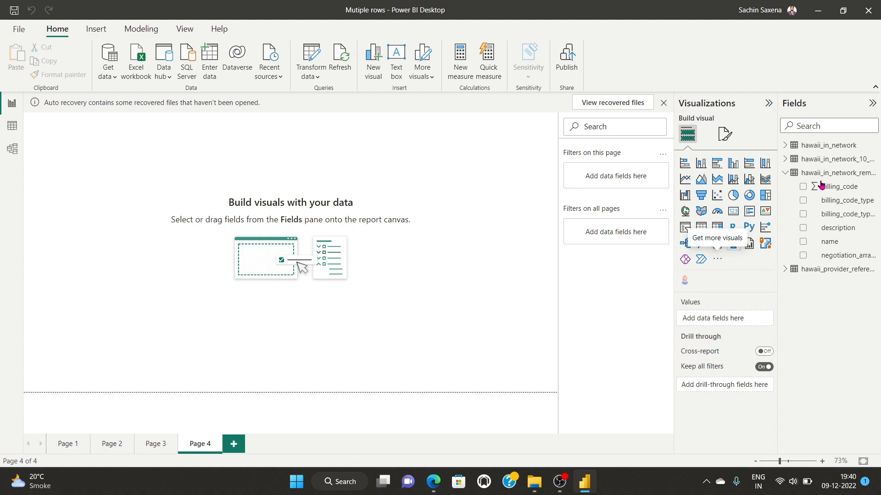
left_click(717, 261)
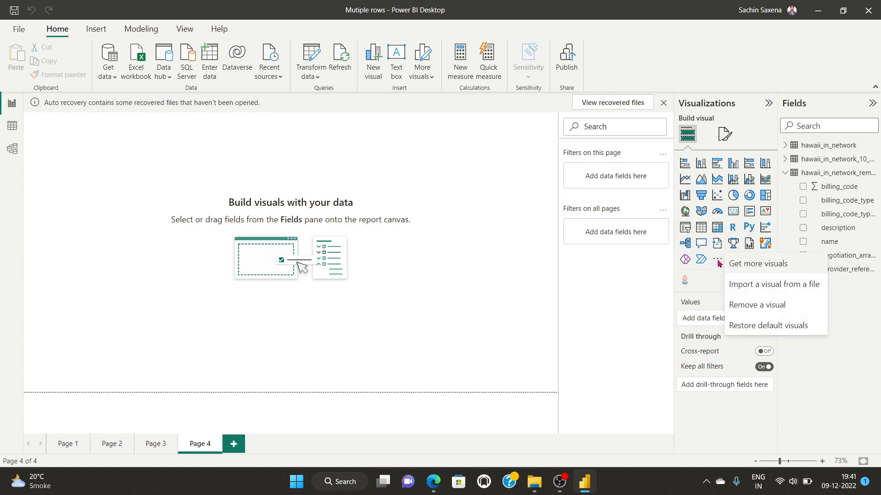
left_click(785, 267)
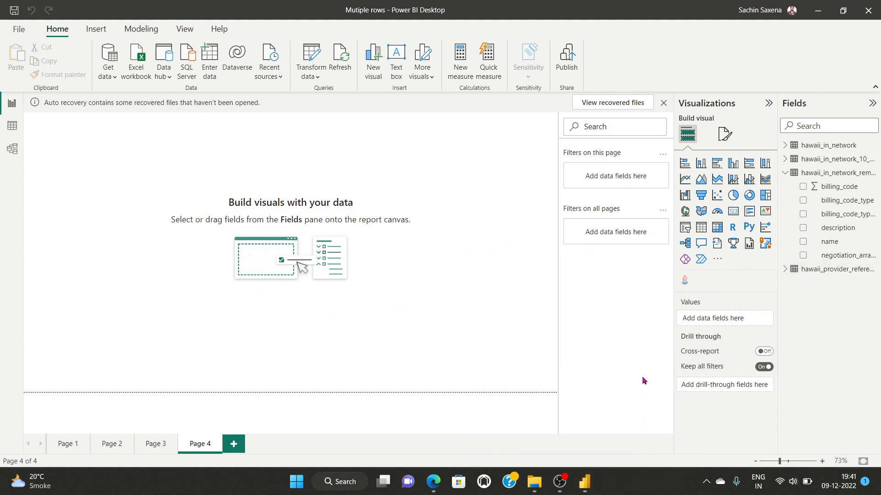
mouse_move(590, 484)
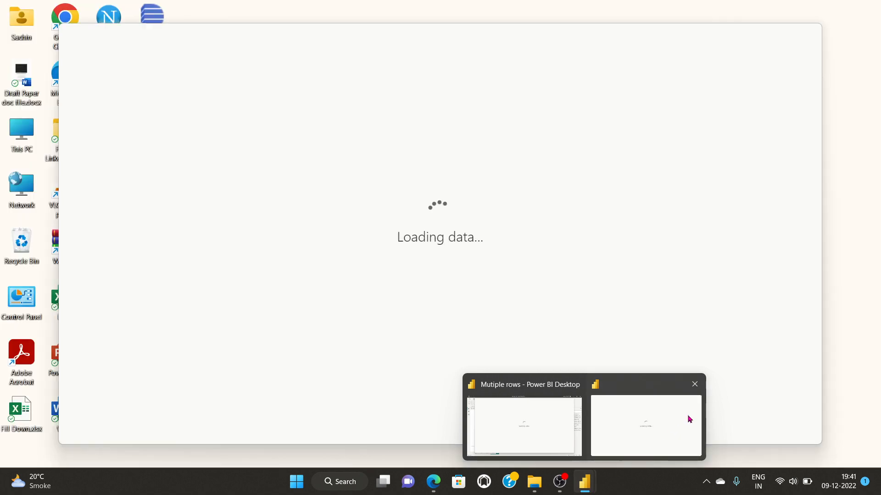
left_click(699, 388)
left_click(598, 431)
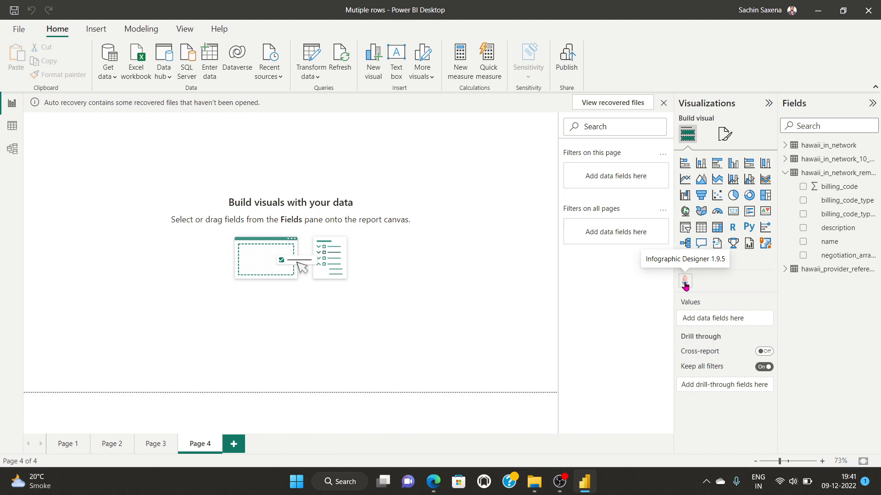
Step: Place an Infographic Designer visual on Page 4, enlarge it, and move it toward the centre
left_click(685, 282)
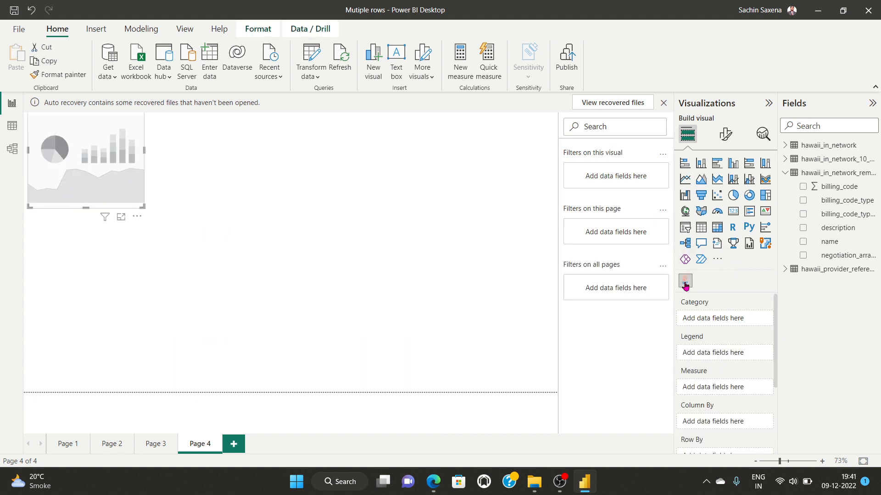
left_click_drag(142, 207, 354, 332)
left_click_drag(222, 240, 334, 267)
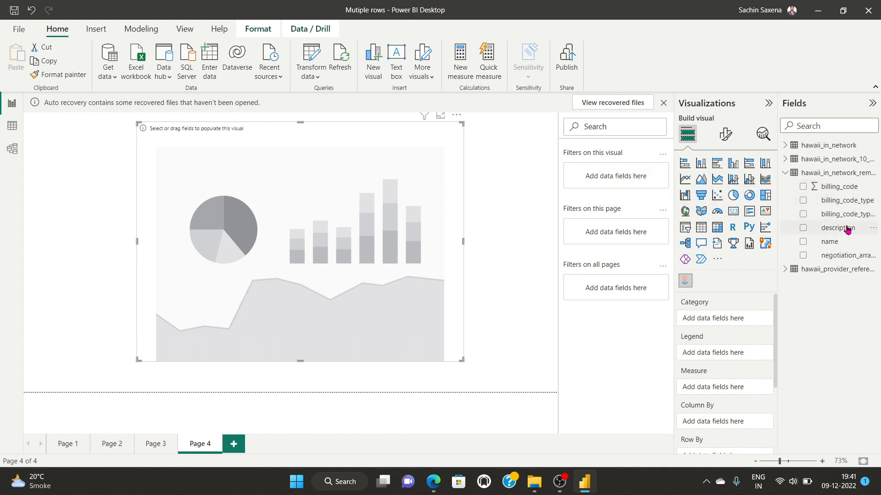
Step: Set description as Category, Sum of billing_code as Measure, and name as Column By
left_click_drag(847, 230, 732, 321)
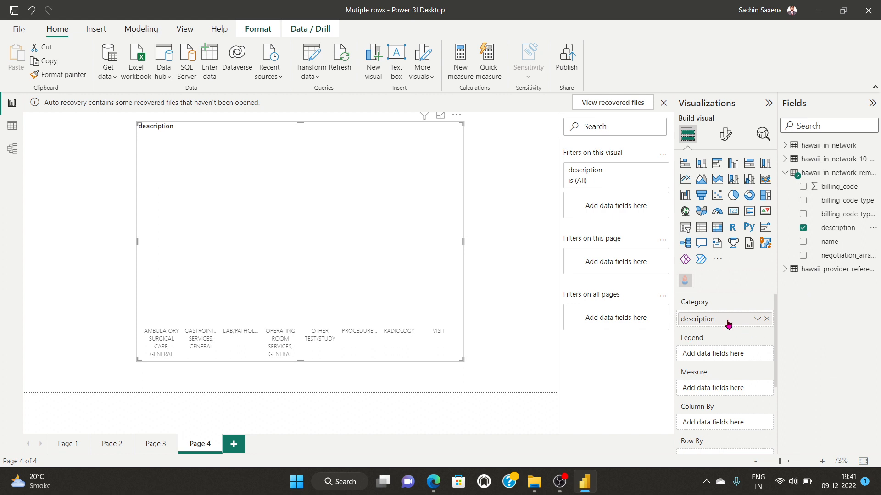
scroll(707, 359, "down", 2)
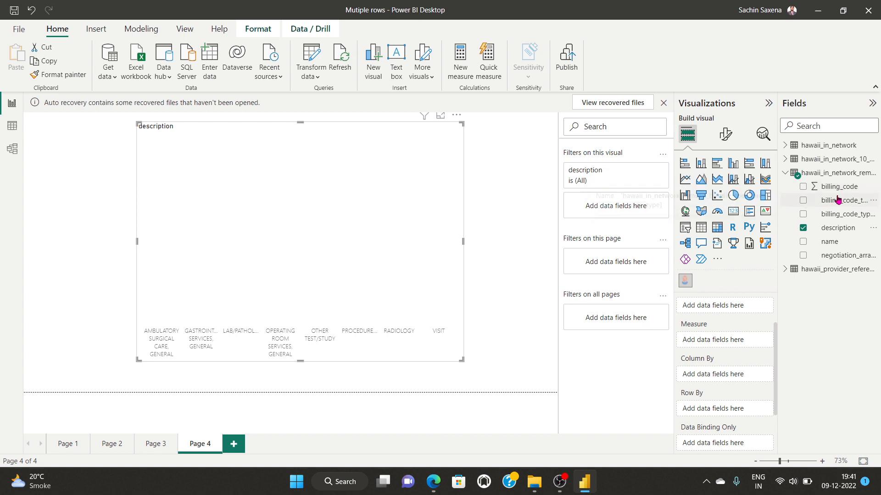
left_click_drag(841, 189, 716, 344)
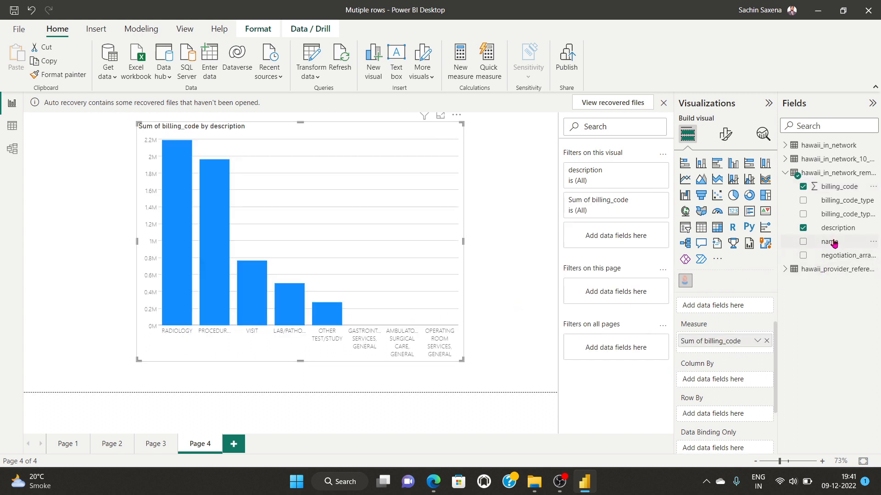
left_click_drag(834, 243, 721, 381)
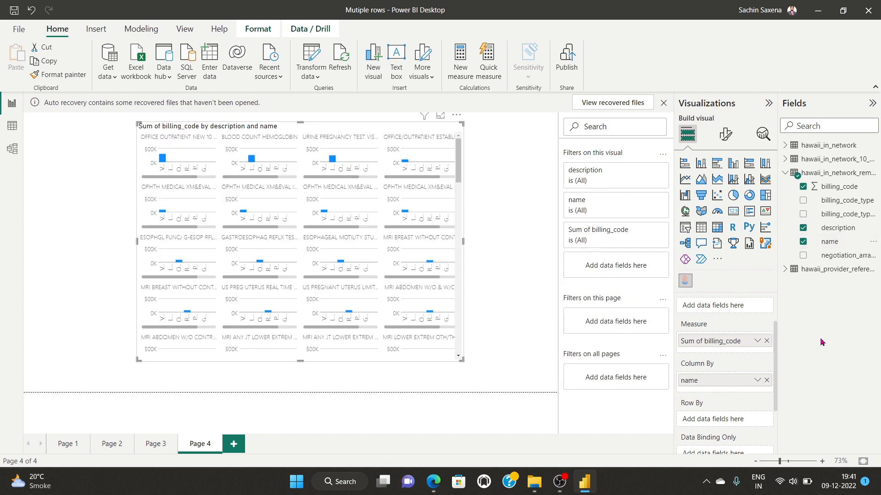
Step: Enlarge the infographic and move name from Column By into Row By
left_click_drag(462, 360, 534, 372)
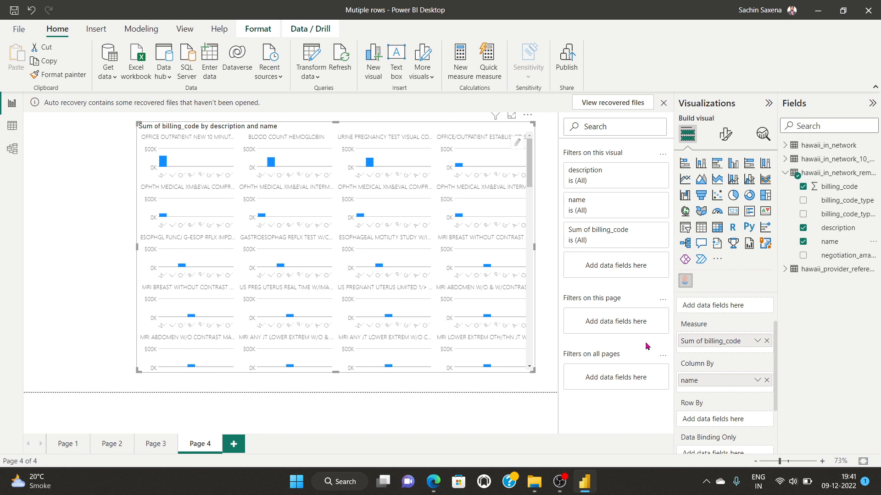
scroll(717, 365, "down", 1)
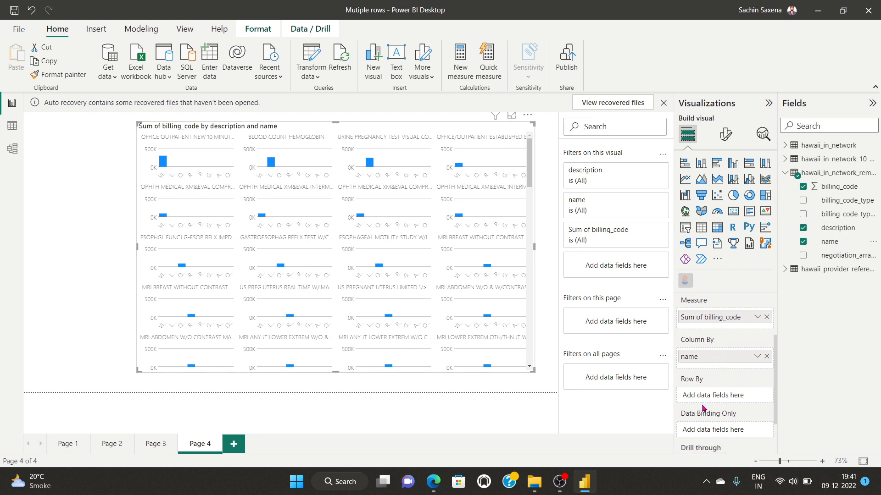
scroll(717, 395, "down", 1)
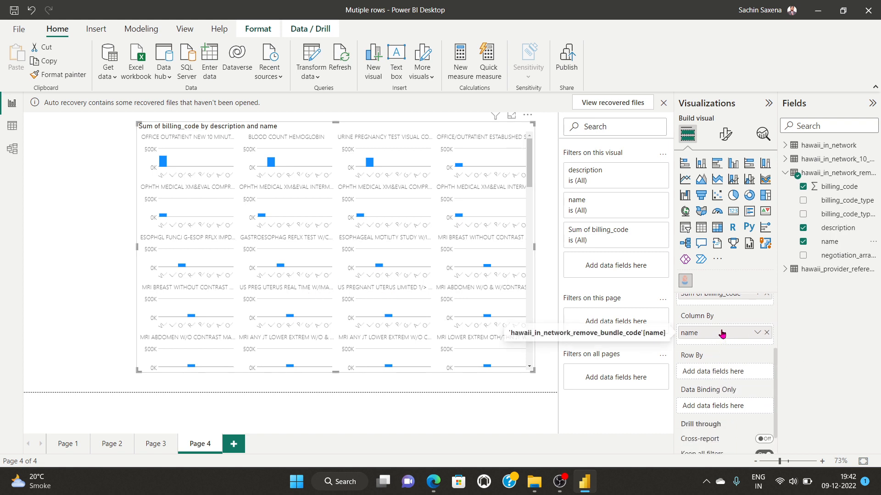
left_click_drag(722, 334, 721, 375)
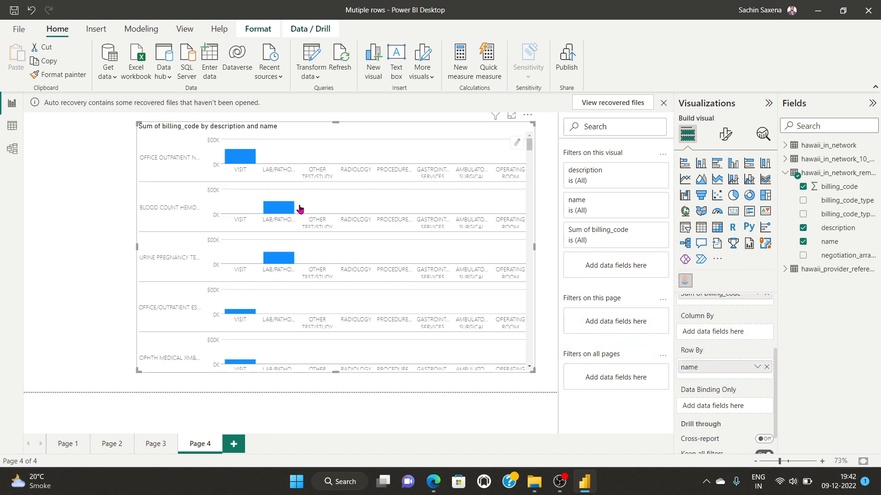
scroll(350, 281, "down", 6)
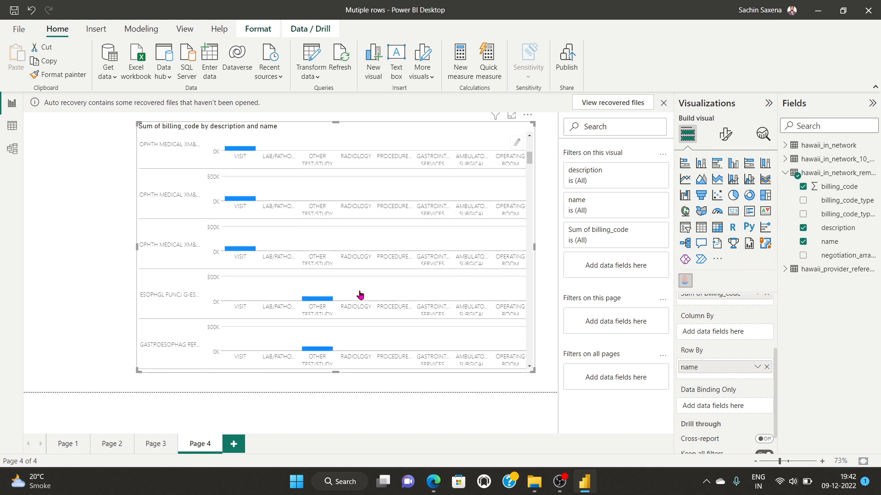
scroll(360, 295, "up", 6)
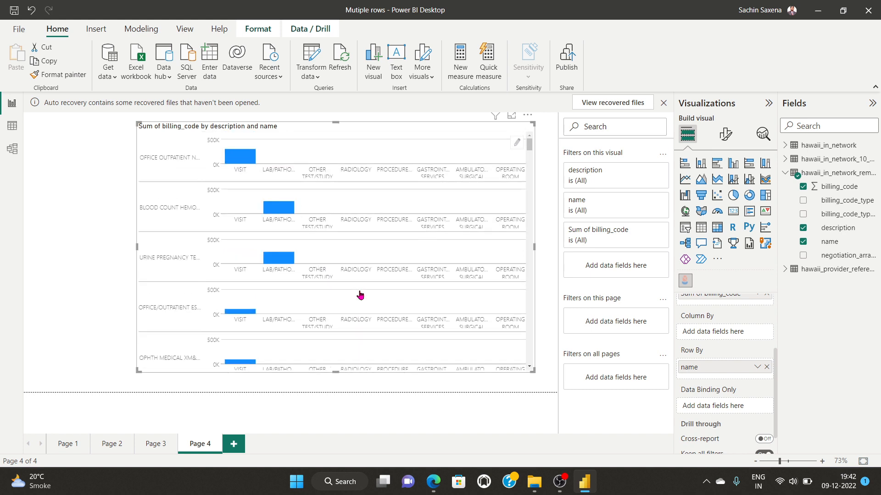
scroll(724, 351, "up", 3)
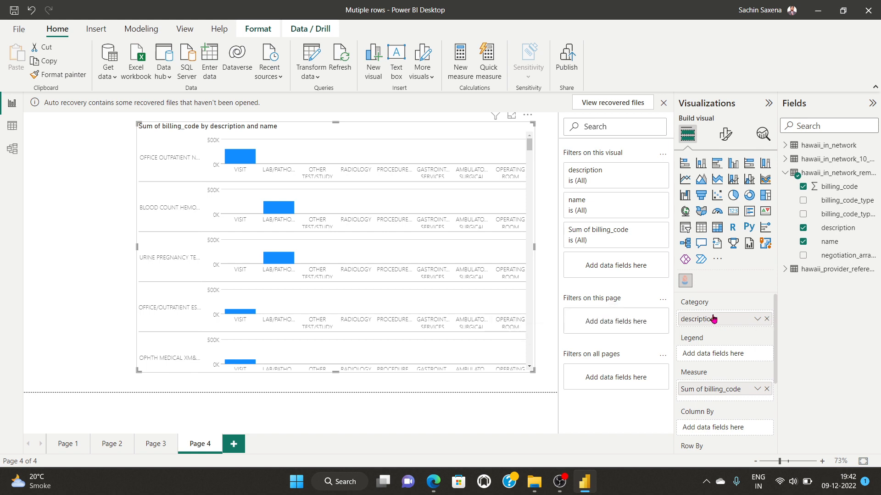
Step: Replace description with billing_code_type as the infographic's legend field
left_click_drag(712, 318, 713, 353)
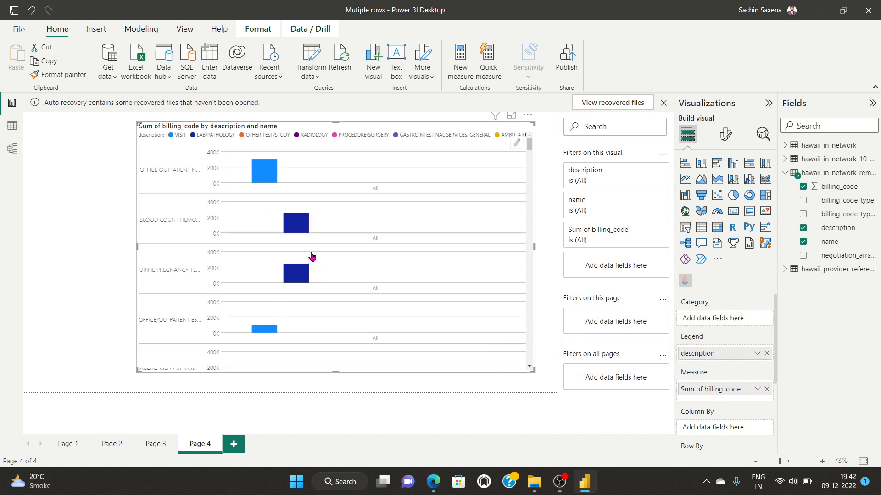
scroll(312, 257, "down", 10)
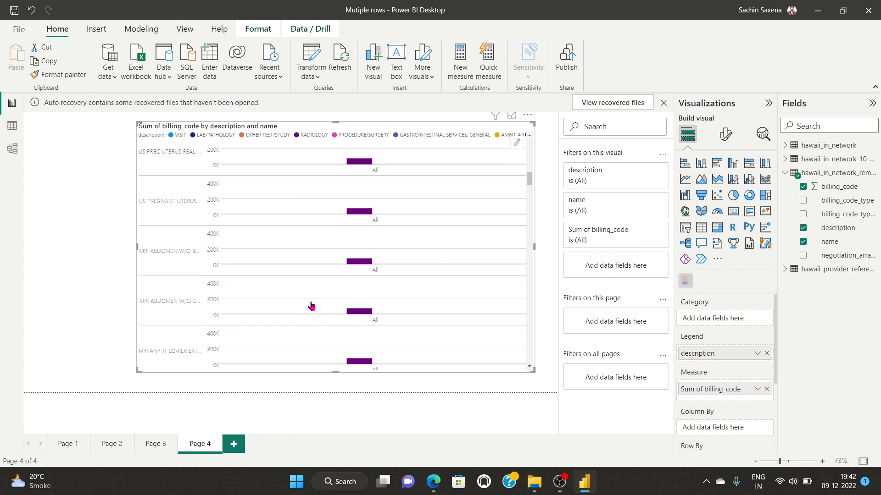
scroll(311, 306, "down", 10)
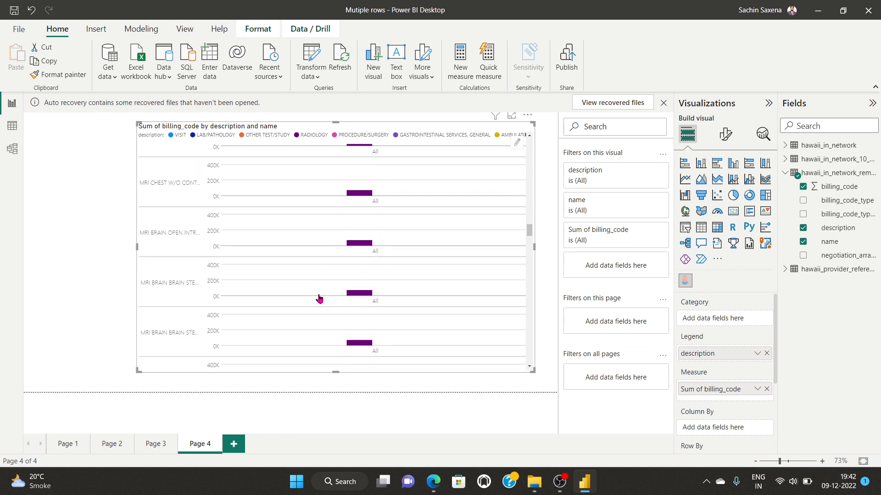
scroll(319, 298, "down", 5)
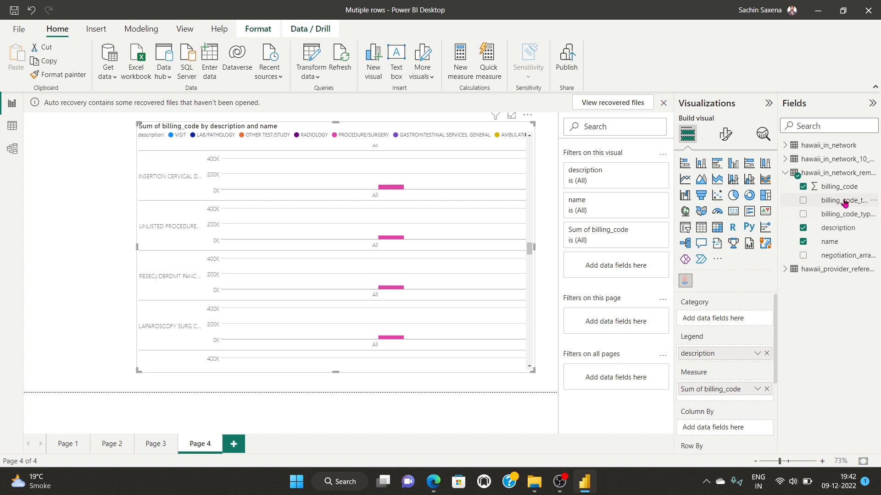
left_click_drag(844, 202, 742, 324)
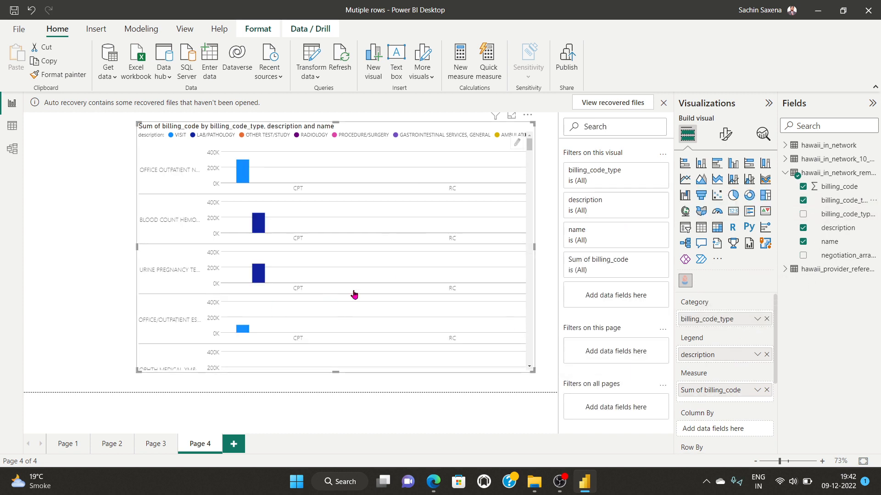
scroll(357, 292, "down", 10)
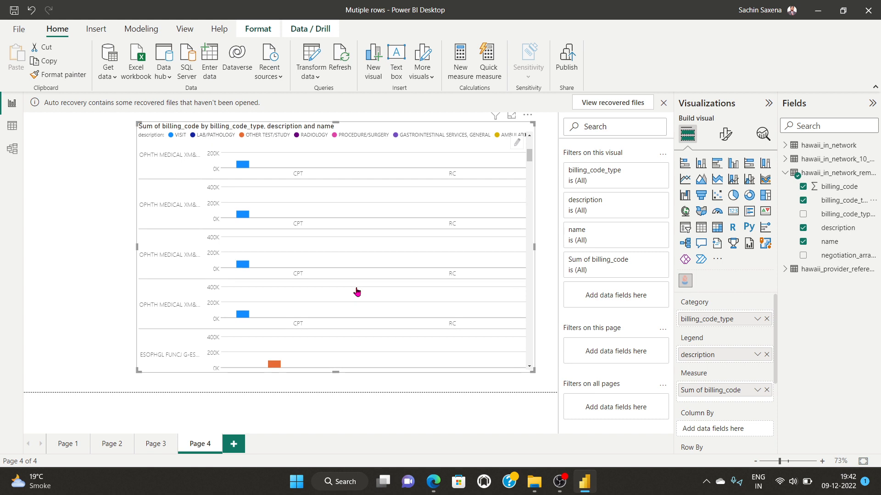
left_click(766, 355)
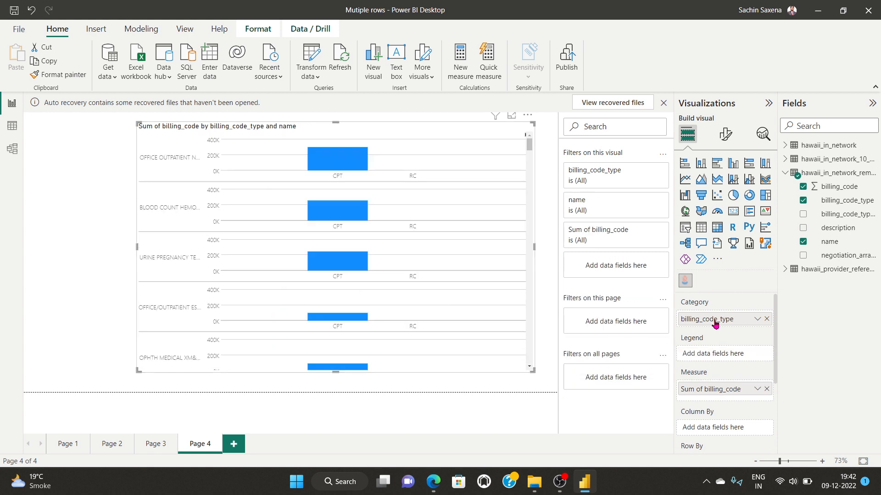
left_click_drag(714, 323, 719, 356)
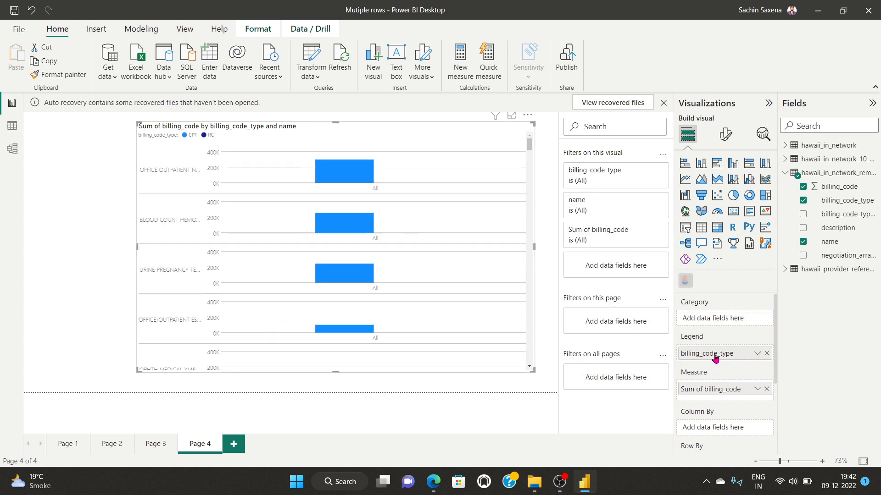
Step: Add billing_code_type_version as the category, giving 2022 bars per name
scroll(325, 261, "down", 8)
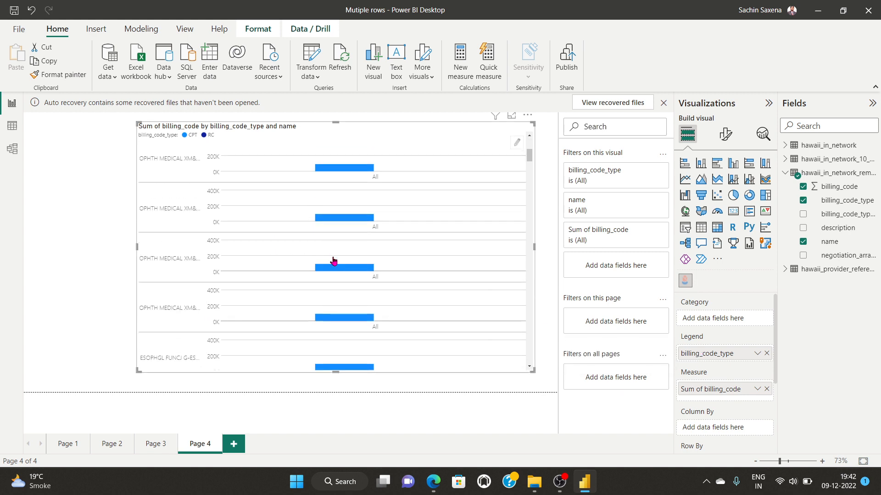
scroll(382, 255, "down", 5)
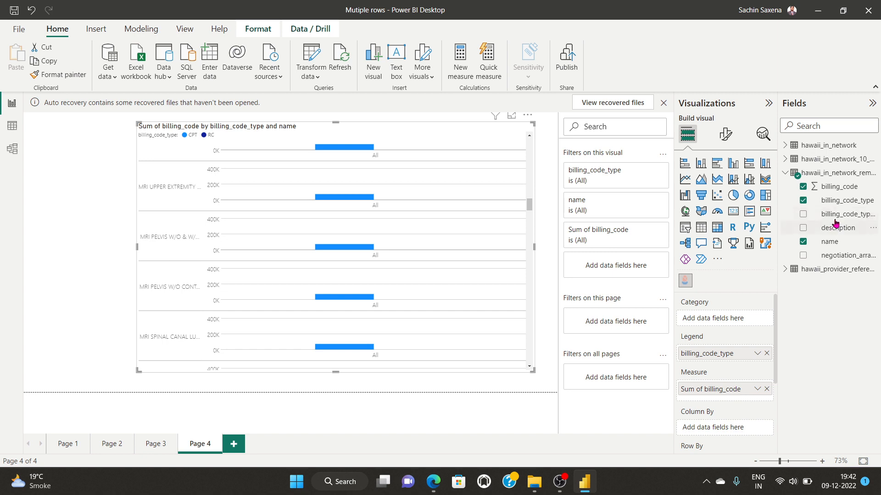
left_click_drag(839, 215, 738, 321)
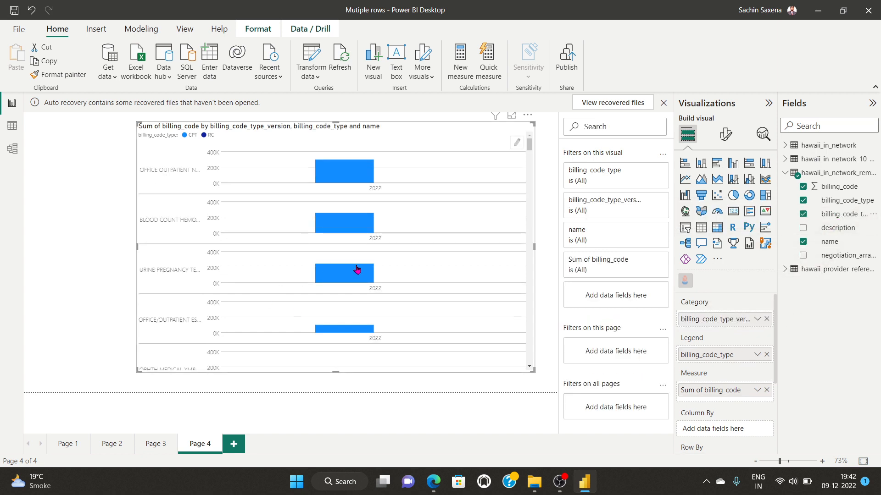
scroll(416, 269, "down", 5)
scroll(444, 288, "down", 8)
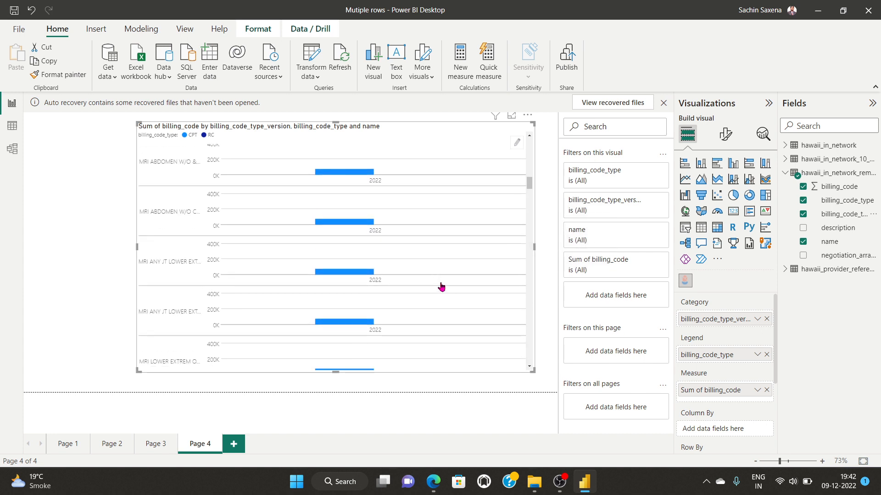
Step: Remove billing_code_type and billing_code_type_version from the wells, restoring description as the only category
left_click(767, 358)
left_click_drag(725, 320, 723, 355)
scroll(411, 281, "down", 5)
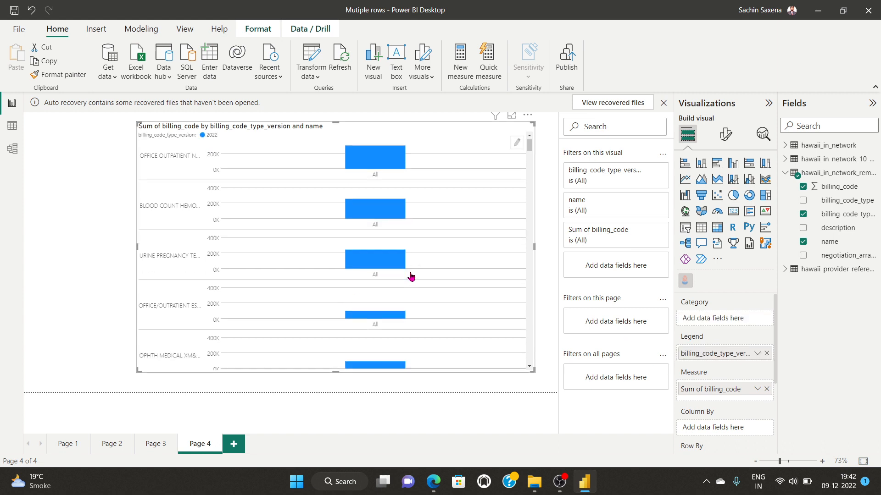
scroll(426, 285, "down", 3)
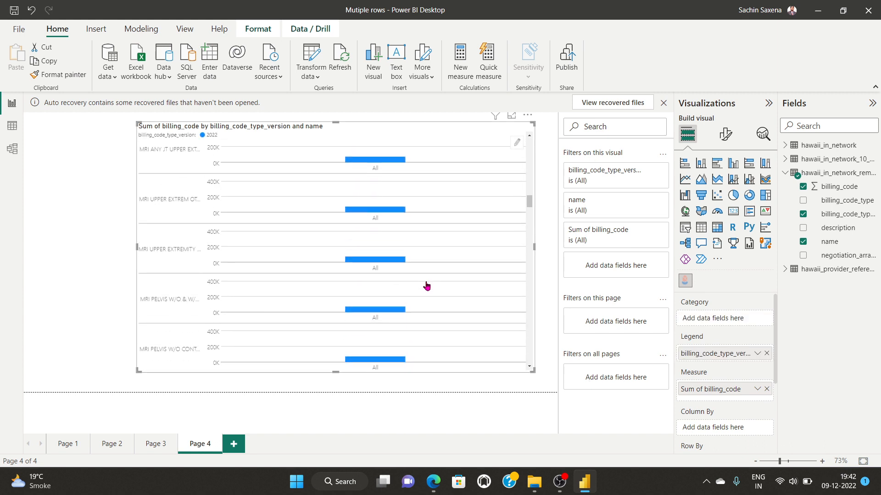
left_click_drag(830, 233, 718, 331)
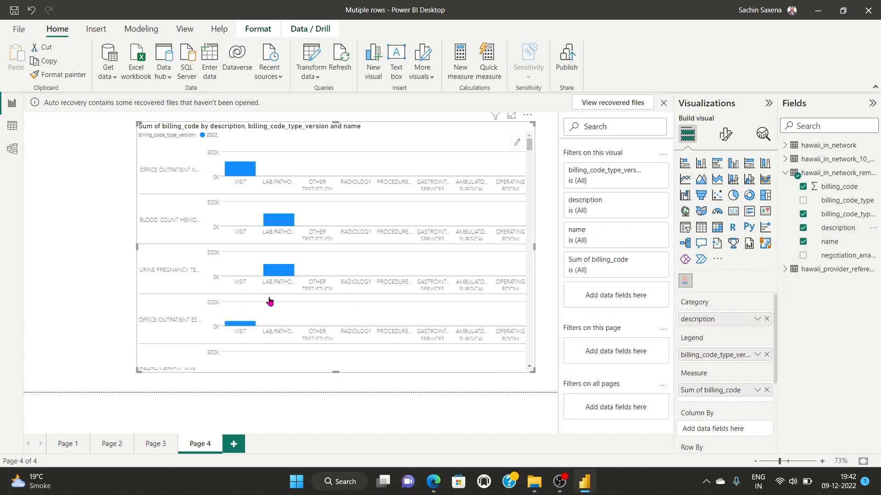
scroll(379, 275, "down", 10)
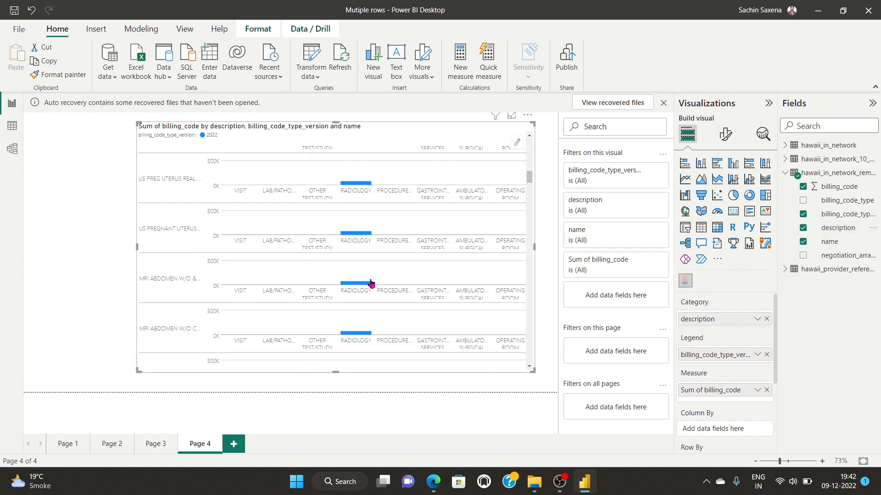
scroll(382, 285, "down", 3)
left_click(767, 355)
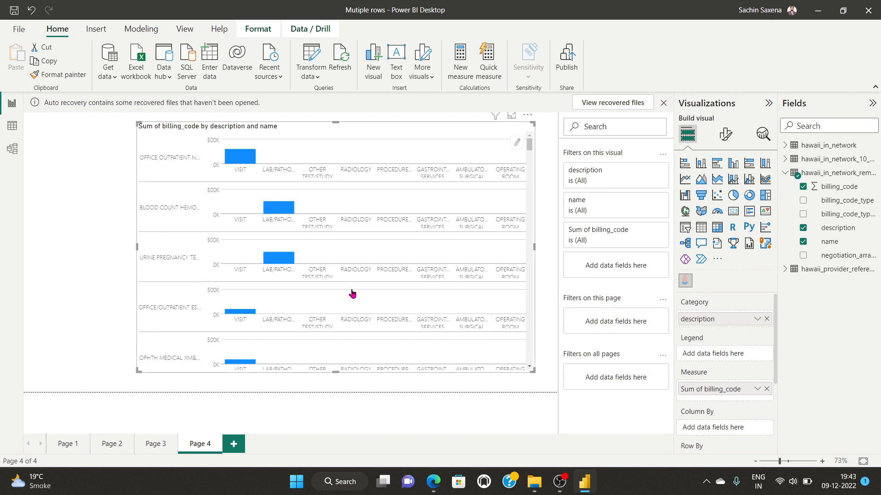
scroll(352, 293, "down", 8)
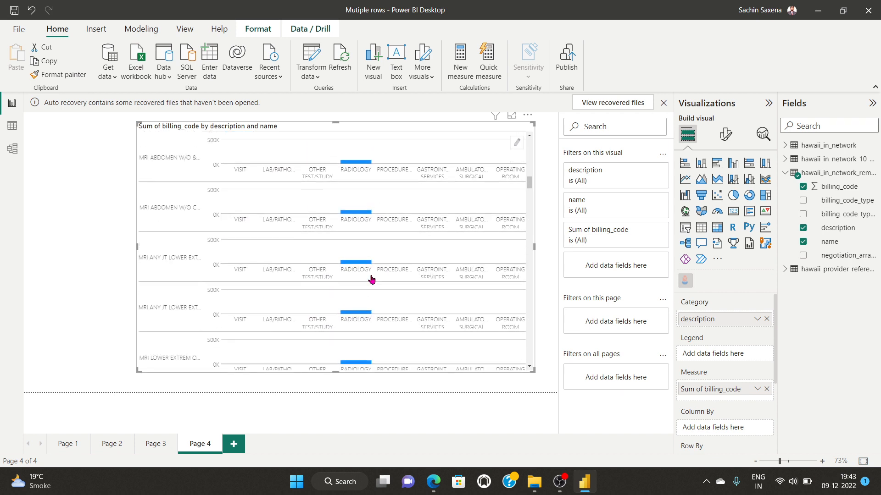
scroll(372, 280, "up", 8)
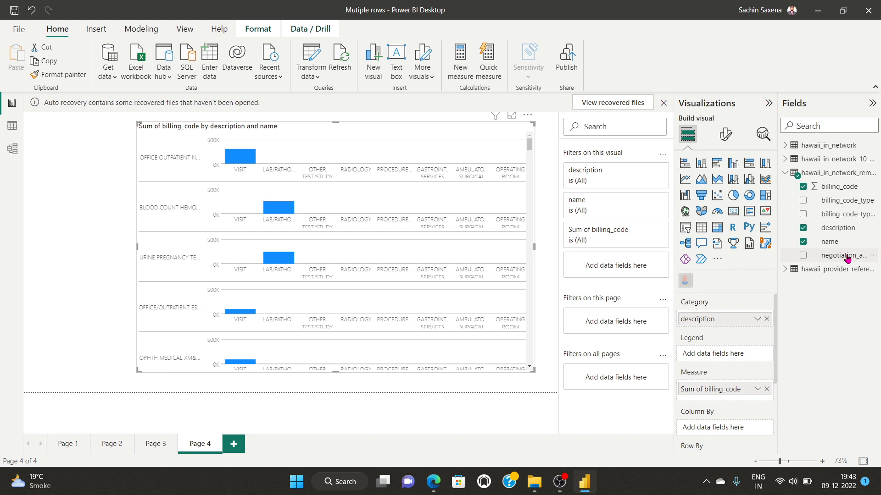
Step: Try negotiation_arrangement, then remove it and description, leaving one total per name like 297.6K
left_click_drag(846, 259, 733, 357)
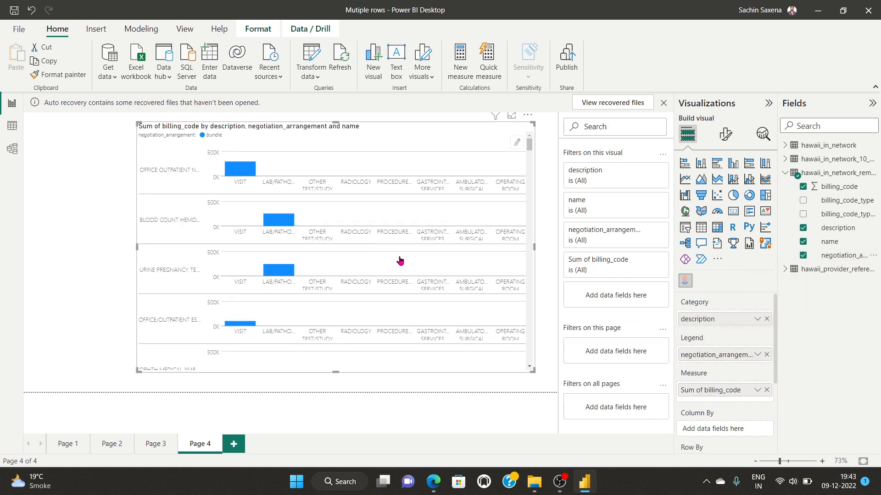
left_click(766, 319)
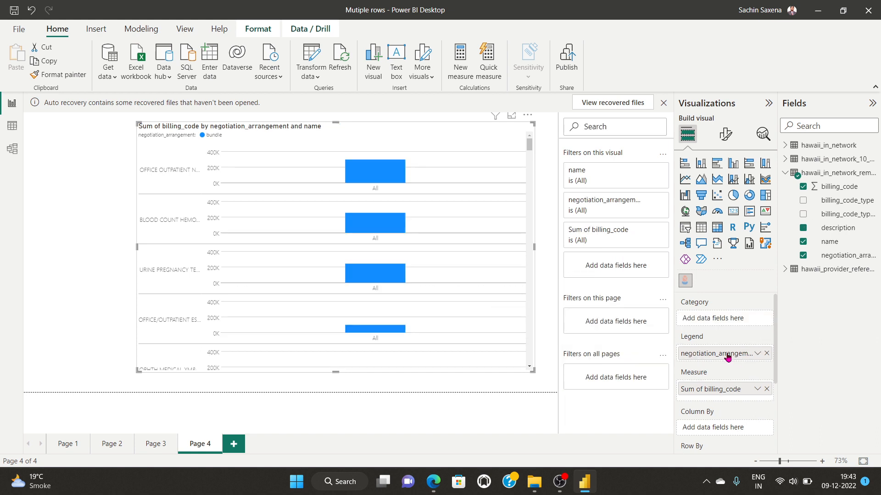
left_click_drag(727, 357, 731, 319)
scroll(393, 276, "down", 5)
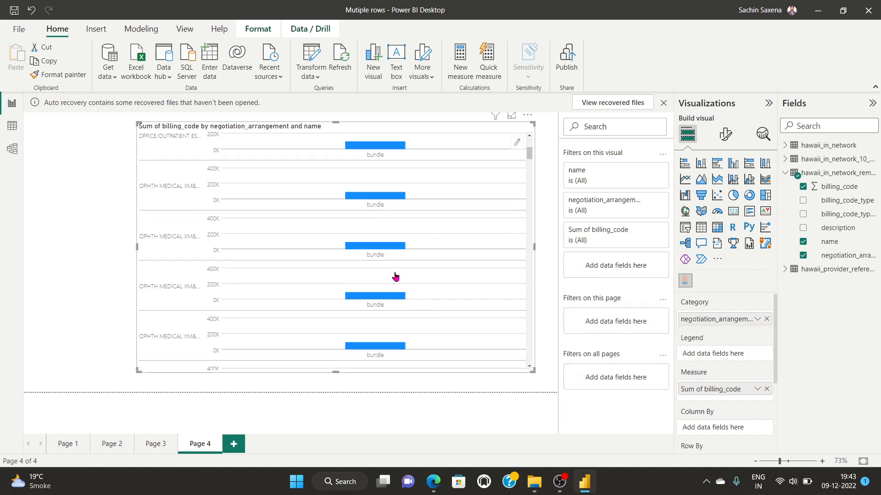
scroll(399, 277, "down", 3)
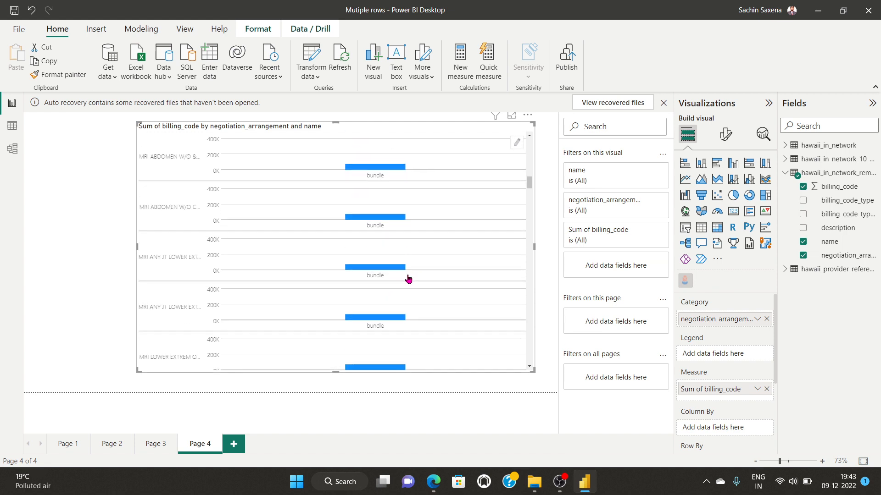
left_click(766, 320)
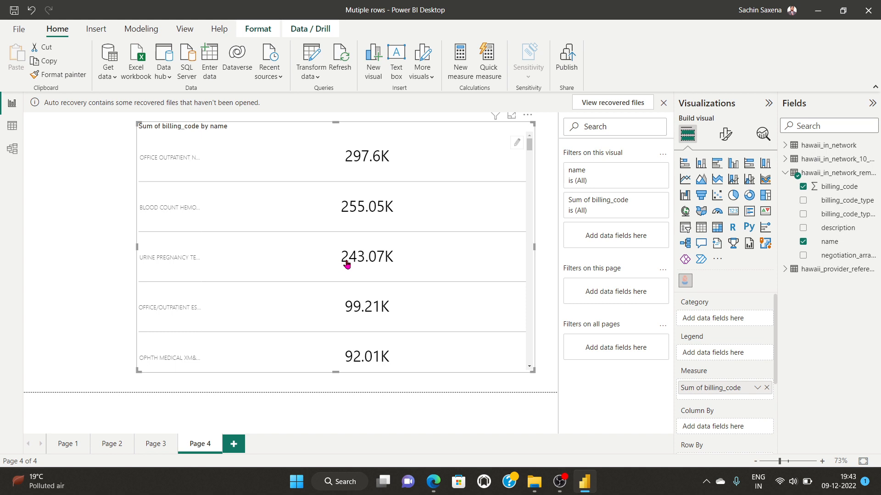
scroll(347, 265, "down", 6)
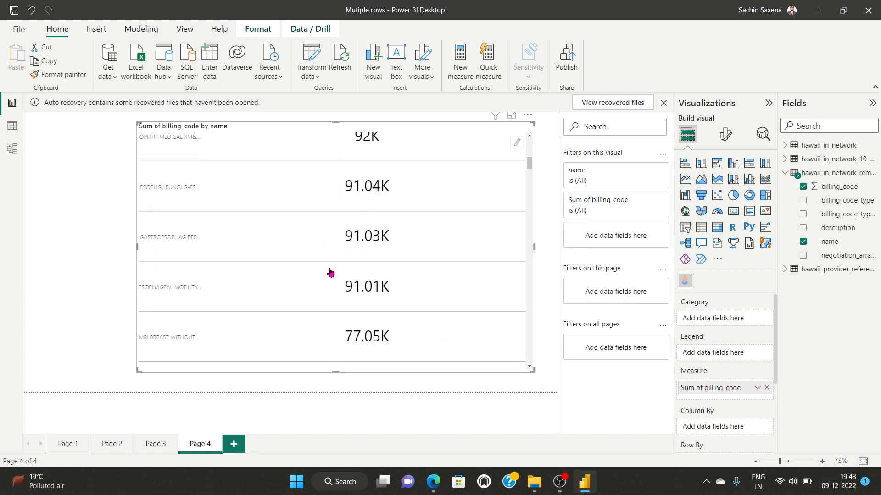
scroll(330, 272, "down", 5)
scroll(330, 272, "up", 4)
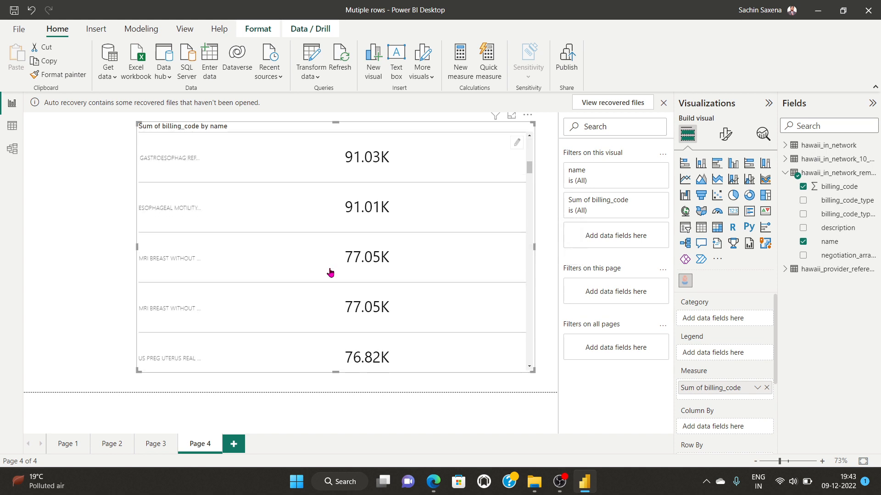
scroll(330, 273, "up", 6)
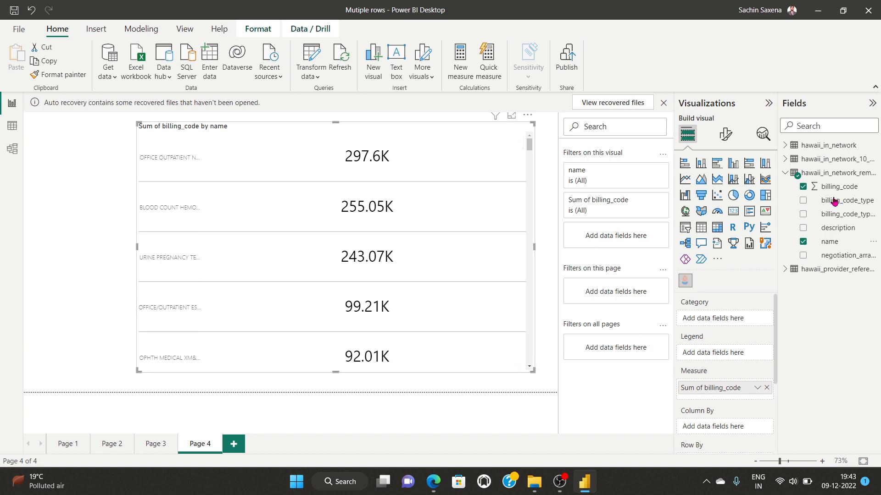
Step: Use billing_code_type_version as Category and description as Legend, colouring each name's 2022 bar
left_click_drag(836, 203, 734, 334)
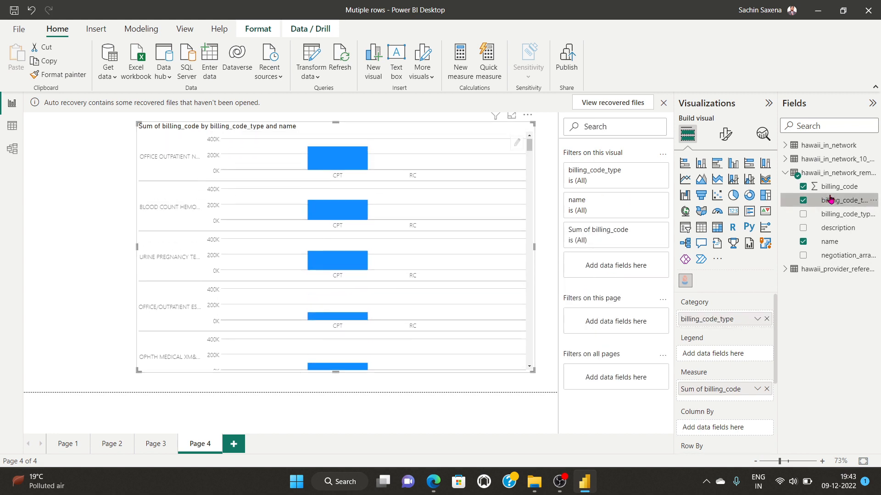
left_click_drag(824, 234, 726, 355)
scroll(359, 258, "down", 5)
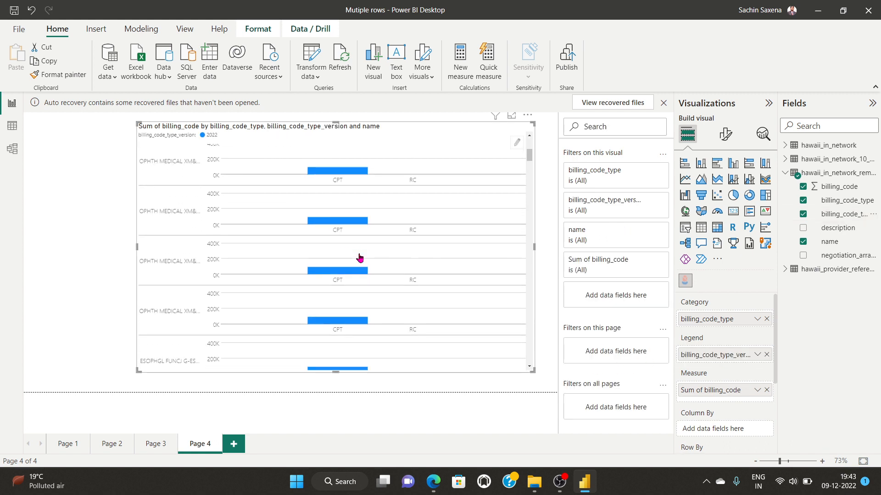
left_click(766, 319)
left_click_drag(718, 356, 724, 318)
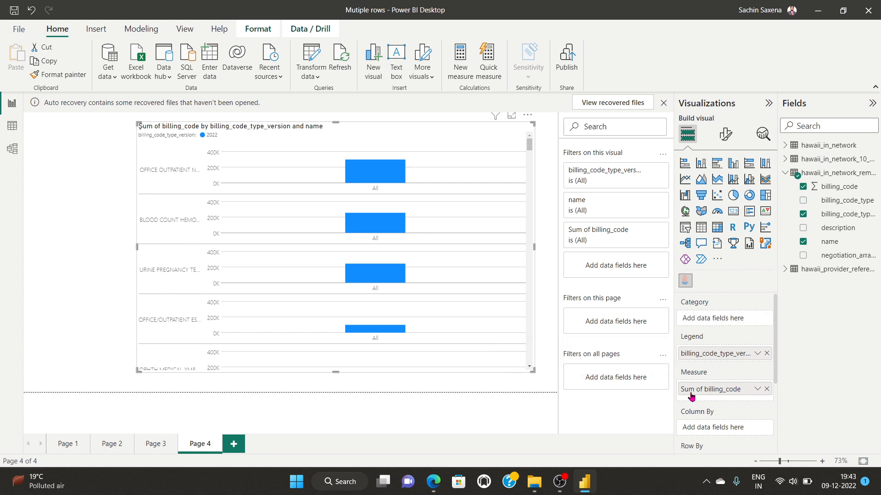
left_click(836, 229)
left_click_drag(836, 229, 739, 356)
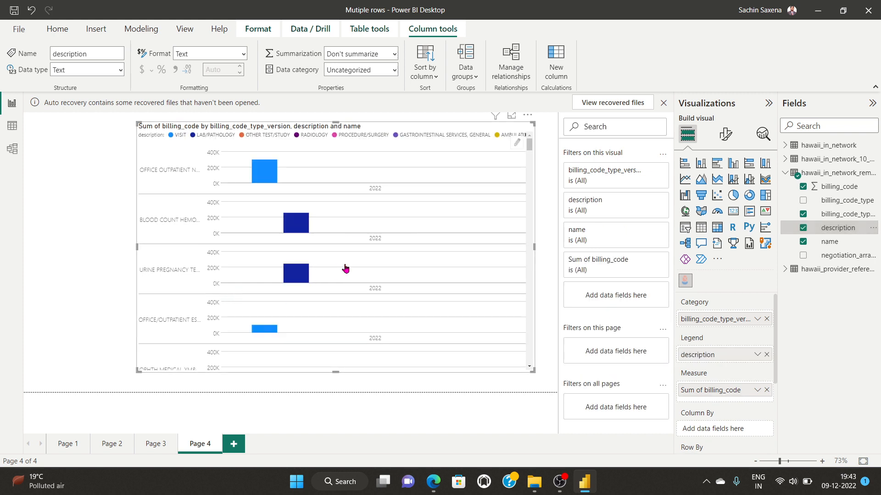
scroll(345, 268, "down", 10)
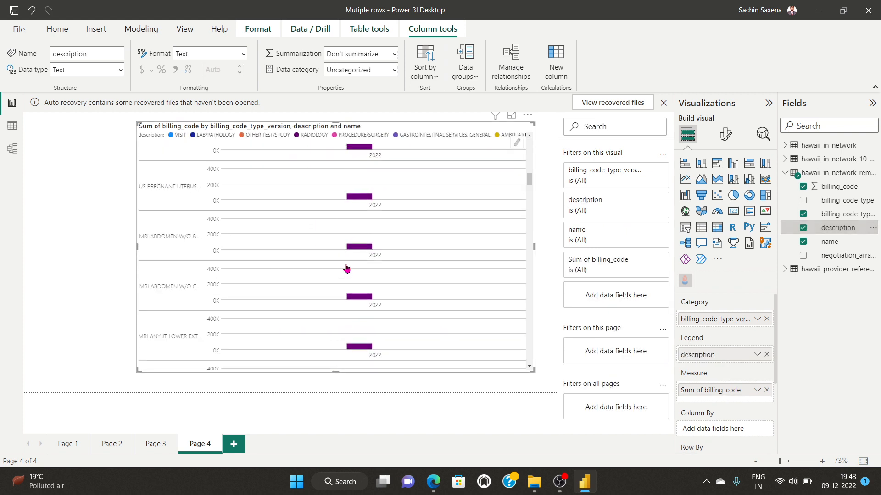
scroll(345, 268, "up", 10)
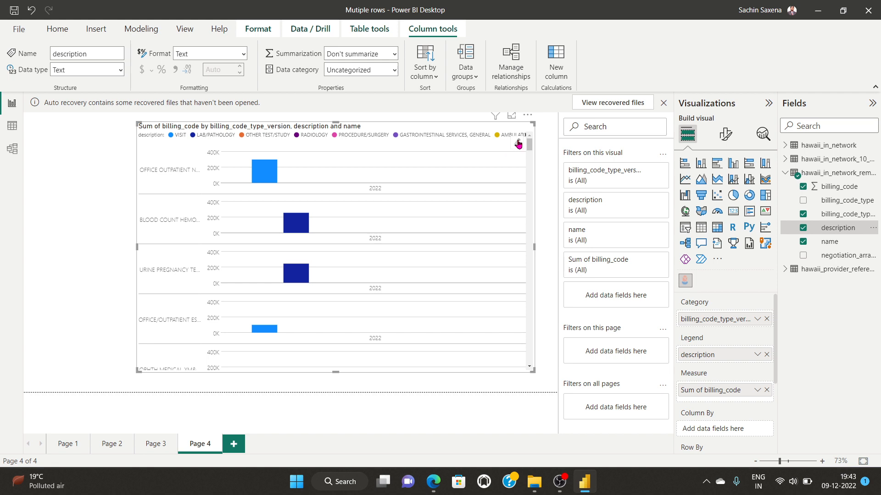
Step: Open the Mark Designer for the bars and explore the image, text and basic shape options
left_click(518, 145)
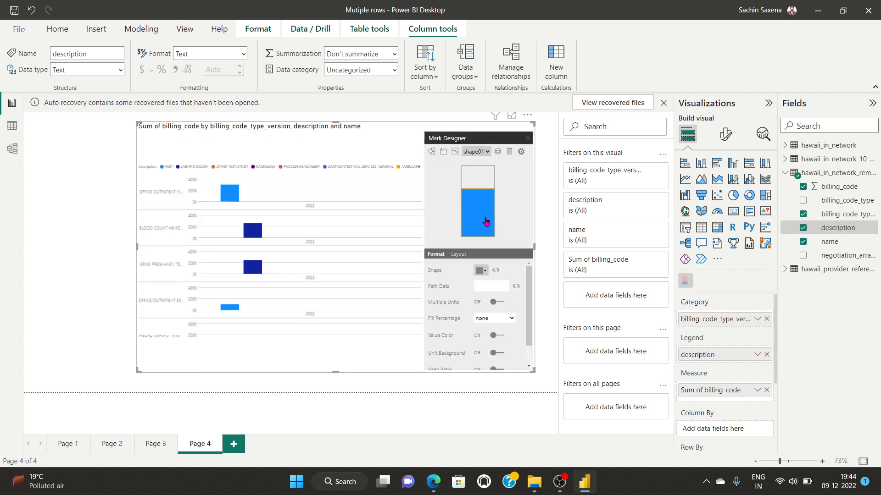
scroll(479, 295, "down", 1)
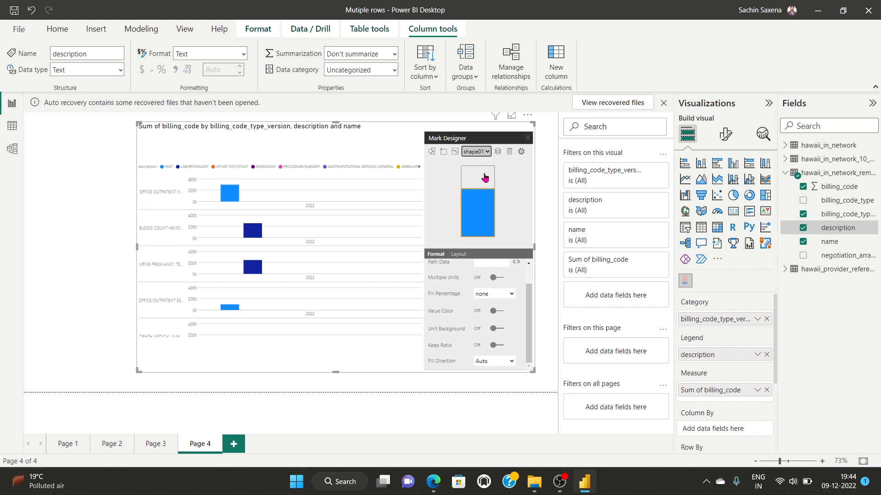
scroll(460, 288, "up", 1)
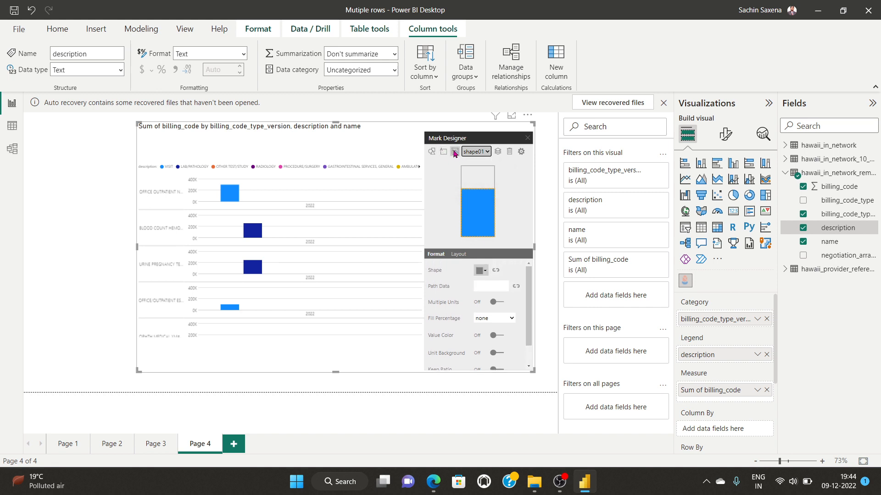
left_click(454, 152)
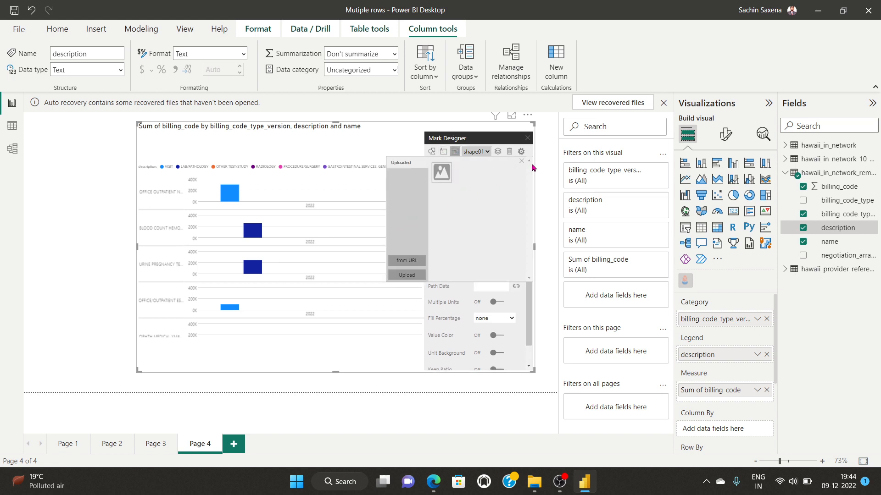
left_click(443, 152)
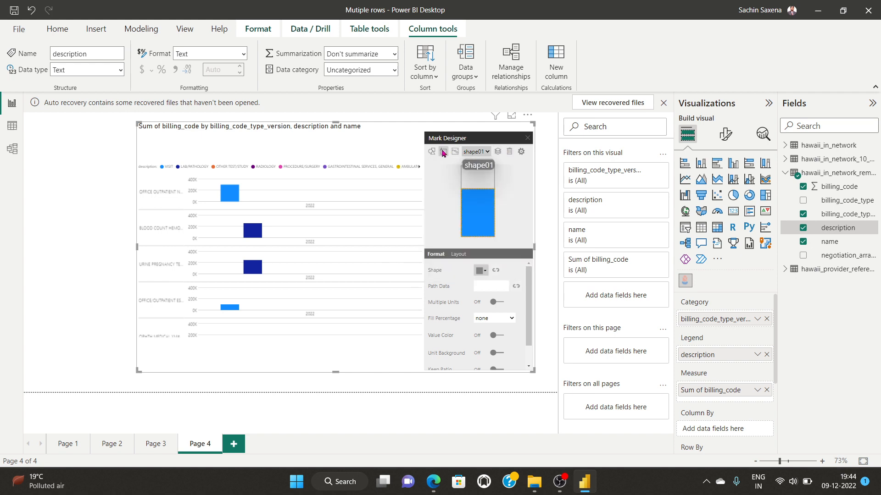
left_click(441, 153)
left_click(432, 152)
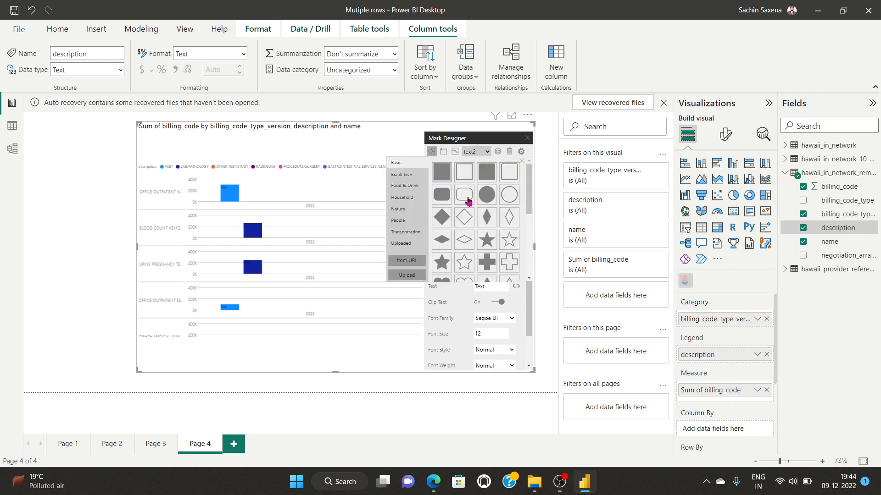
scroll(477, 232, "down", 5)
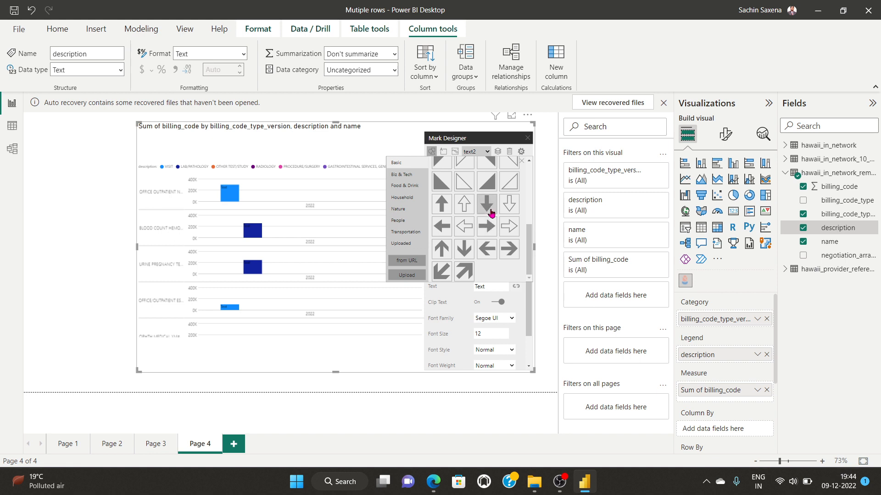
scroll(475, 233, "up", 5)
Step: Browse the Food & Drink and Biz & Tech icons and add a device icon mark
left_click(403, 187)
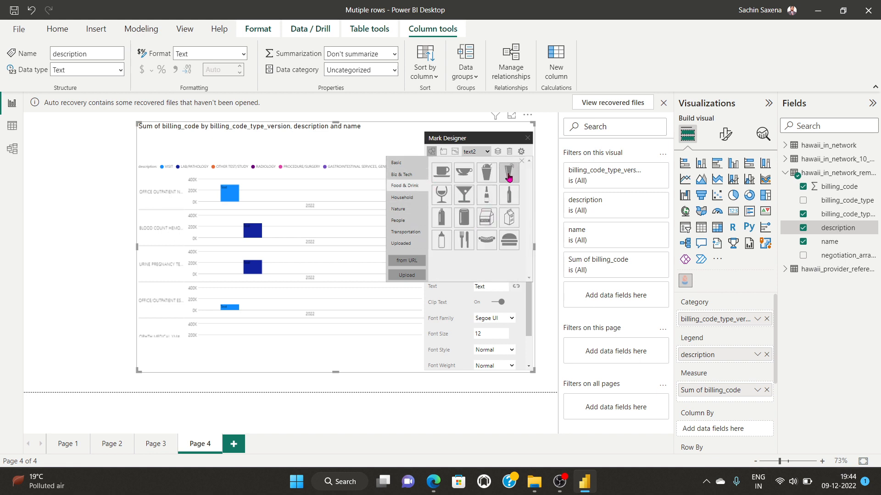
left_click(401, 174)
scroll(476, 225, "down", 3)
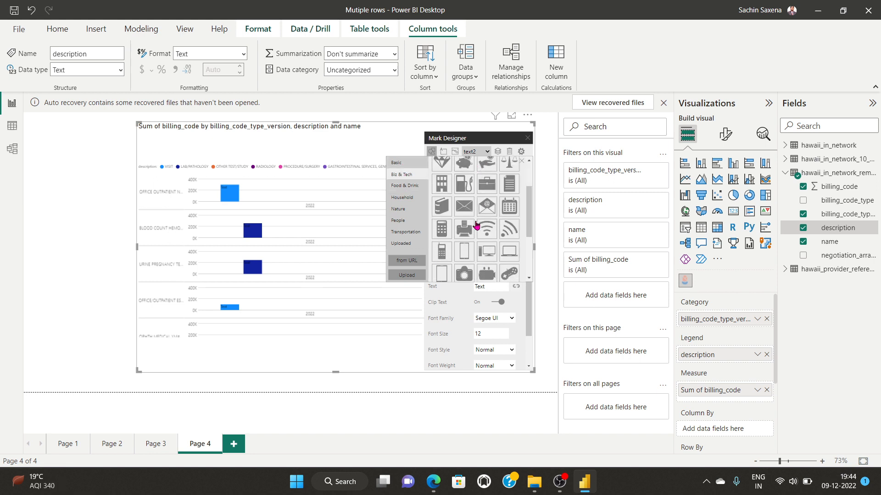
scroll(485, 223, "up", 1)
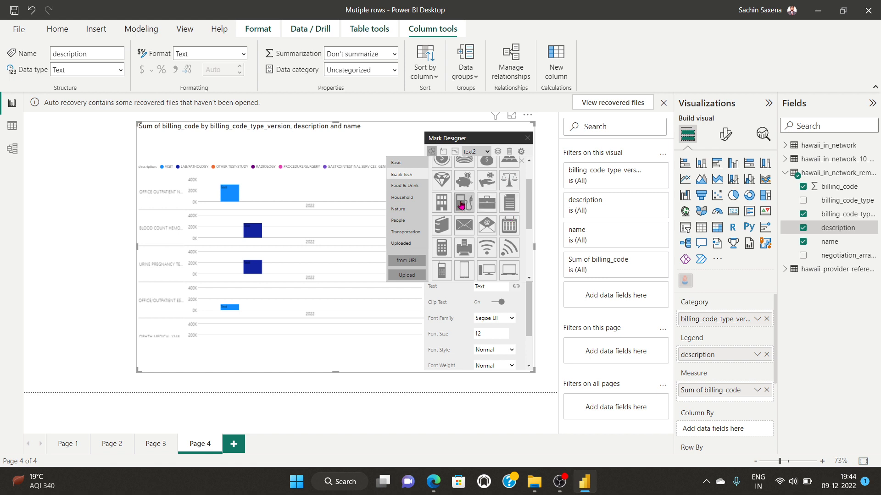
scroll(456, 248, "up", 5)
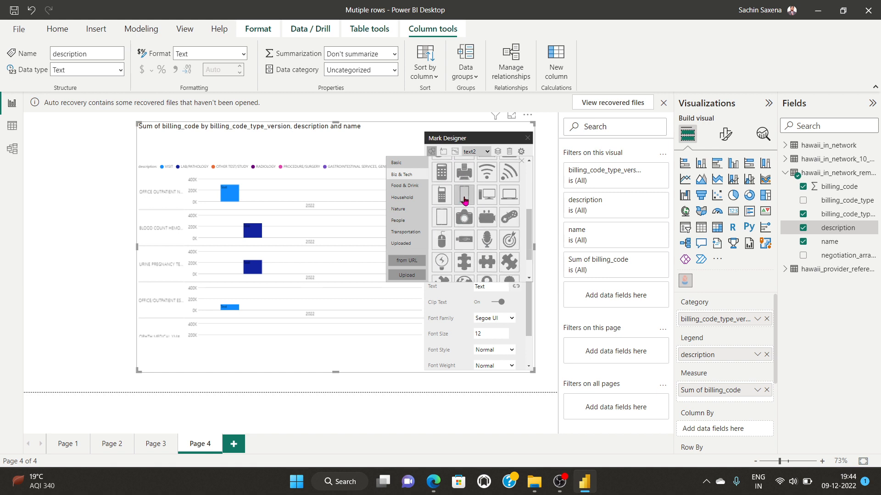
left_click(465, 201)
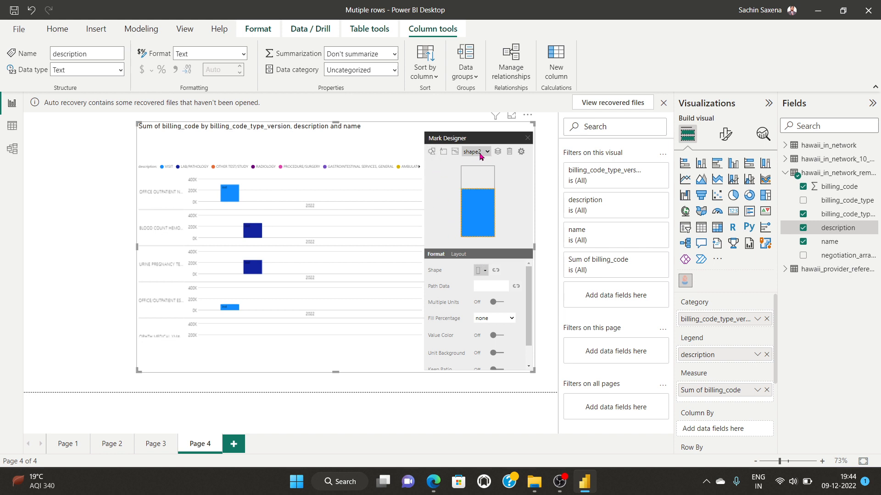
Step: Add mouse and map-pin icons as further shape marks
left_click(431, 151)
scroll(472, 215, "down", 3)
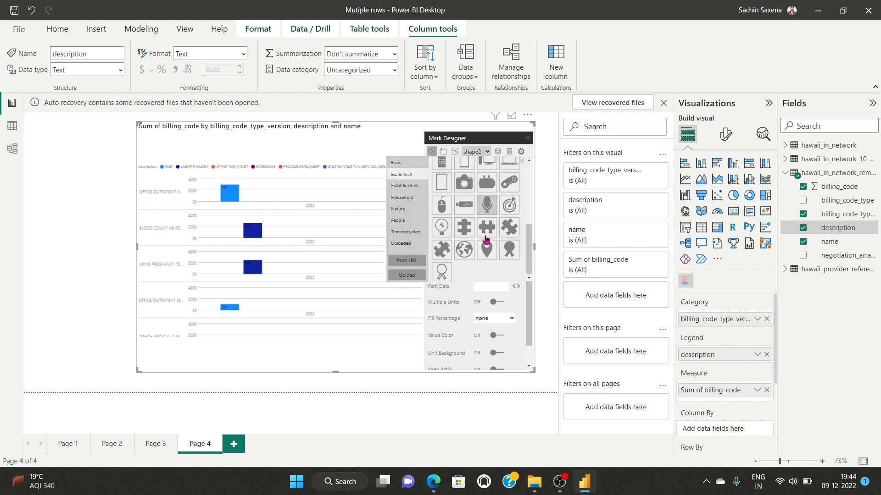
left_click(442, 205)
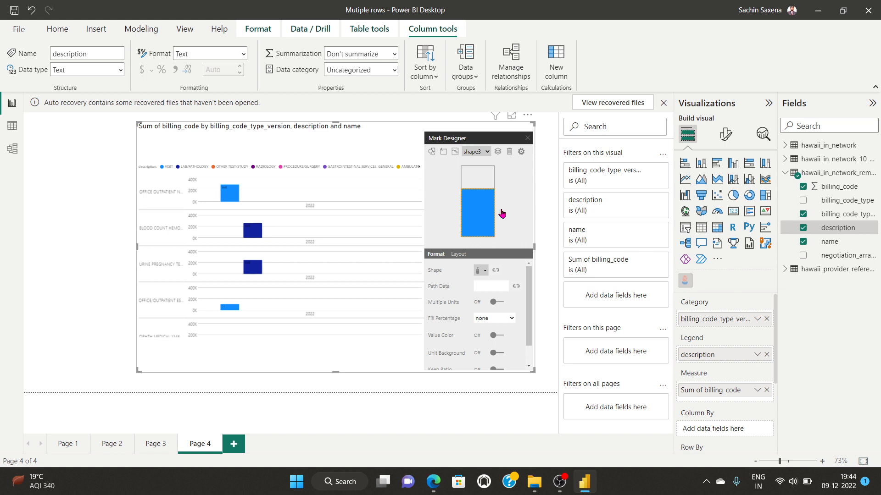
scroll(494, 329, "down", 1)
scroll(515, 327, "up", 1)
left_click(432, 152)
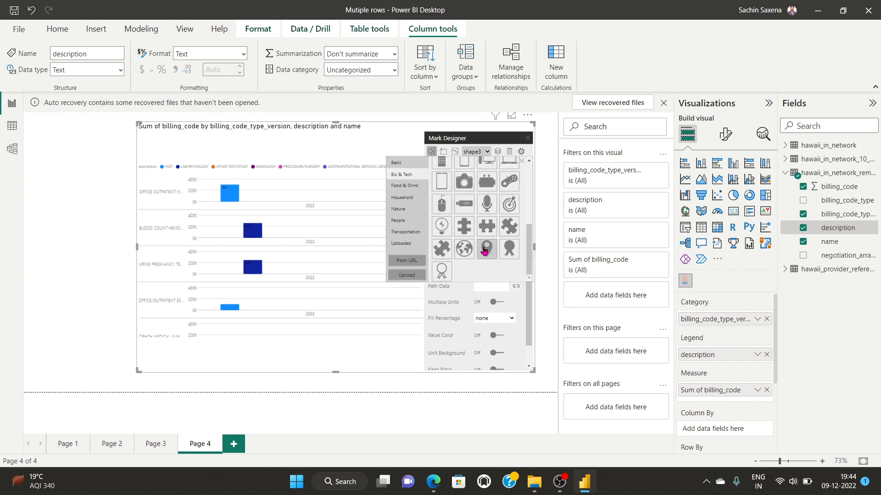
left_click(486, 249)
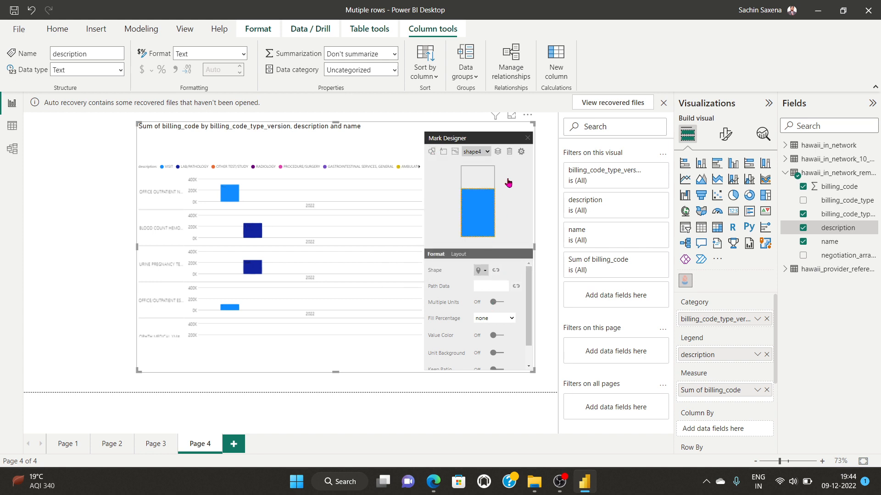
Step: Close the Mark Designer and highlight the top office outpatient bar
left_click(528, 139)
scroll(377, 269, "down", 10)
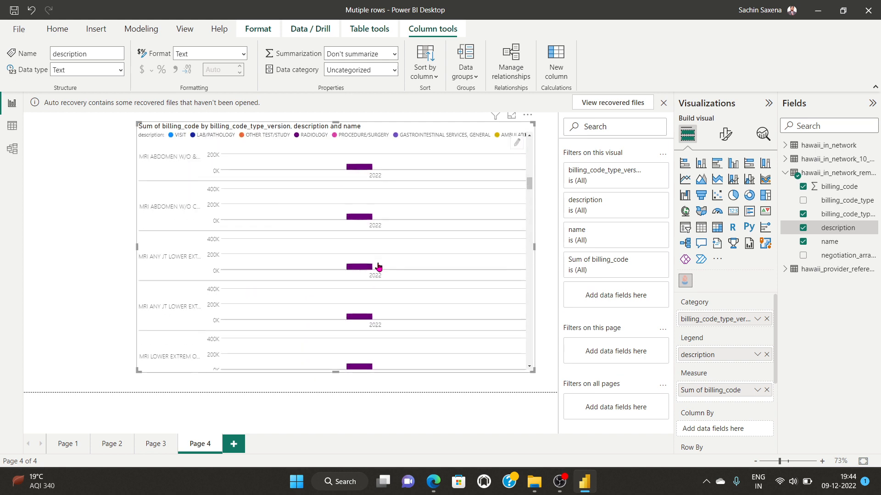
scroll(377, 266, "up", 10)
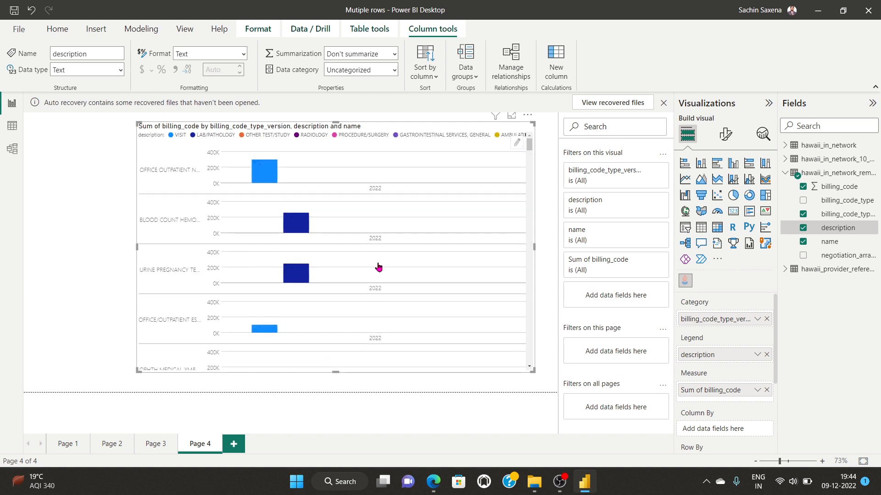
left_click(259, 175)
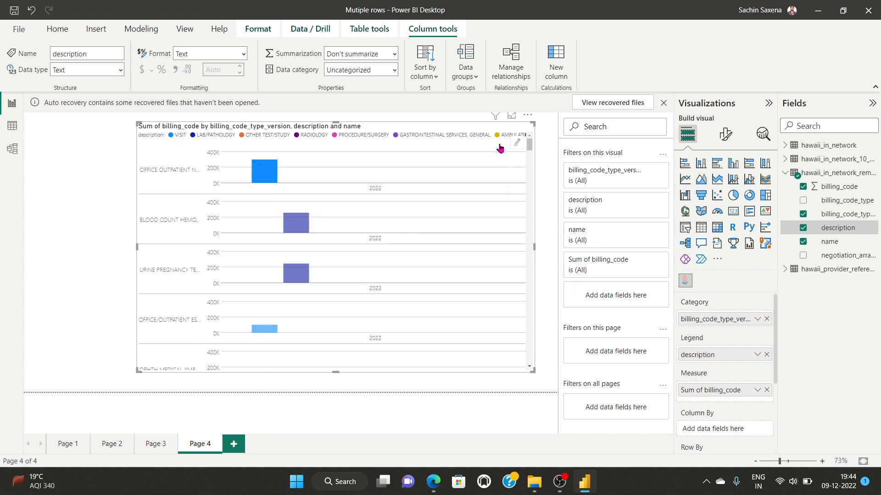
Step: Inspect the shape4 mark in Mark Designer, close it, and bring up the visuals gallery
left_click(518, 145)
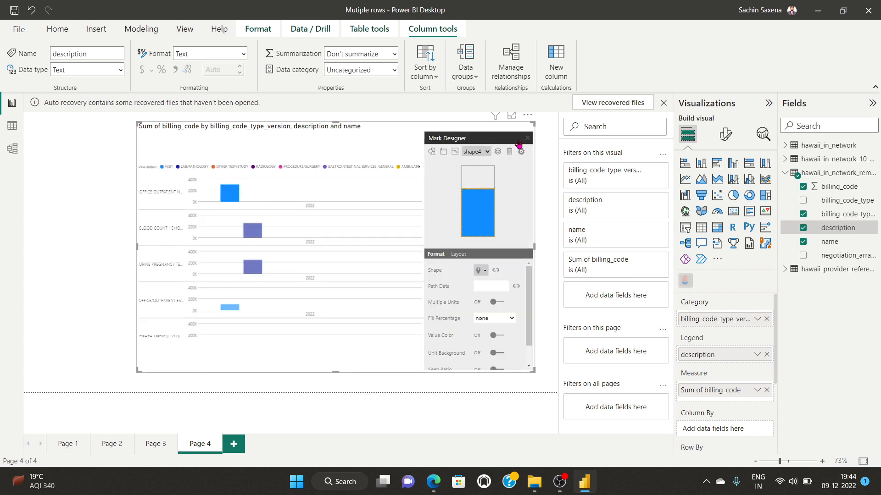
left_click(477, 151)
left_click(485, 209)
left_click(431, 155)
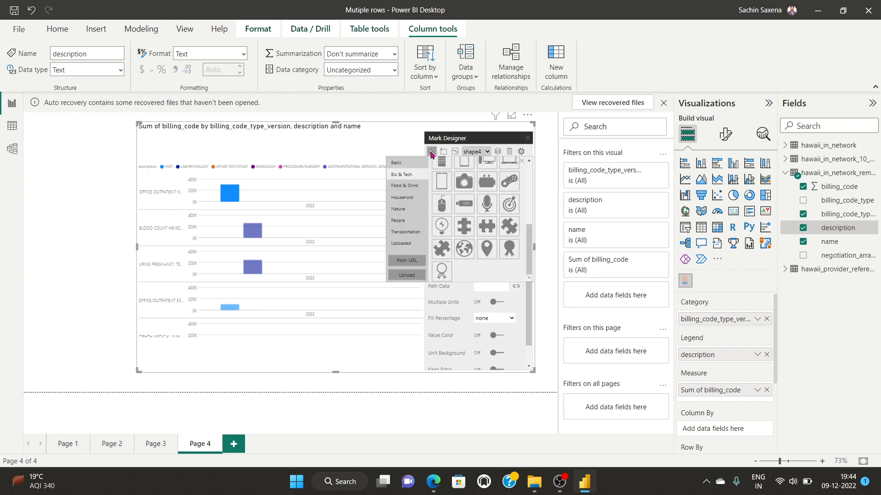
left_click(438, 191)
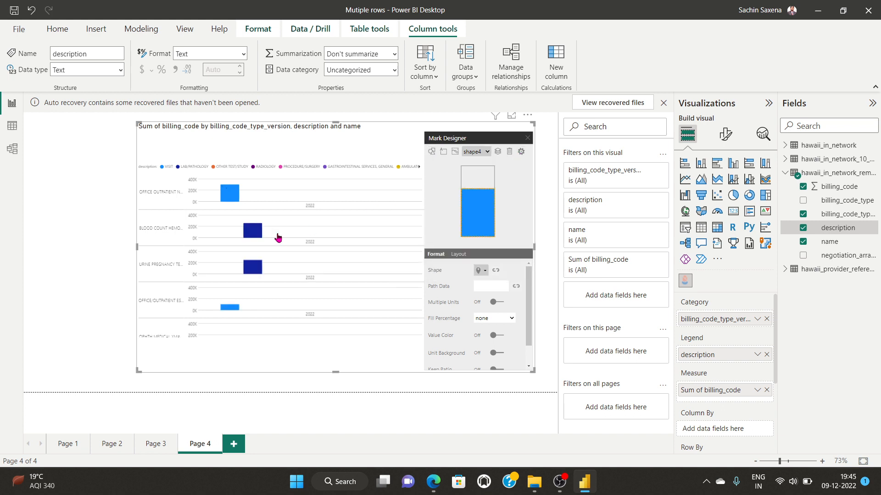
left_click(73, 230)
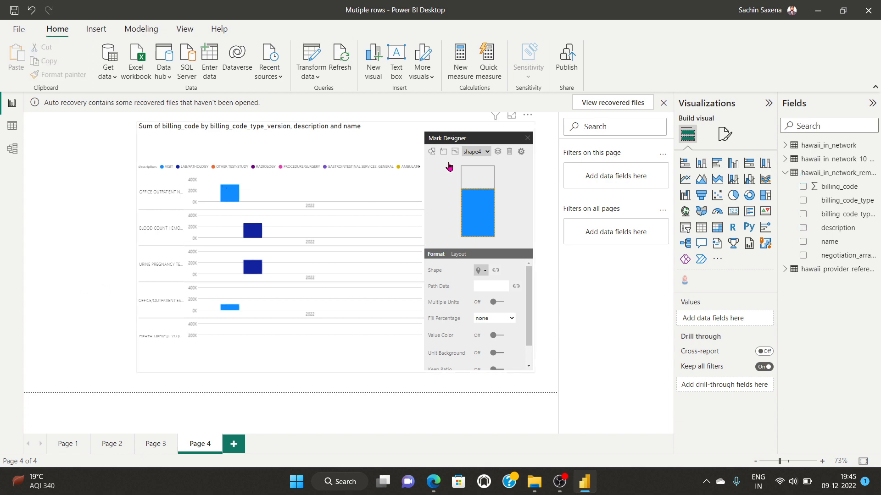
left_click(527, 143)
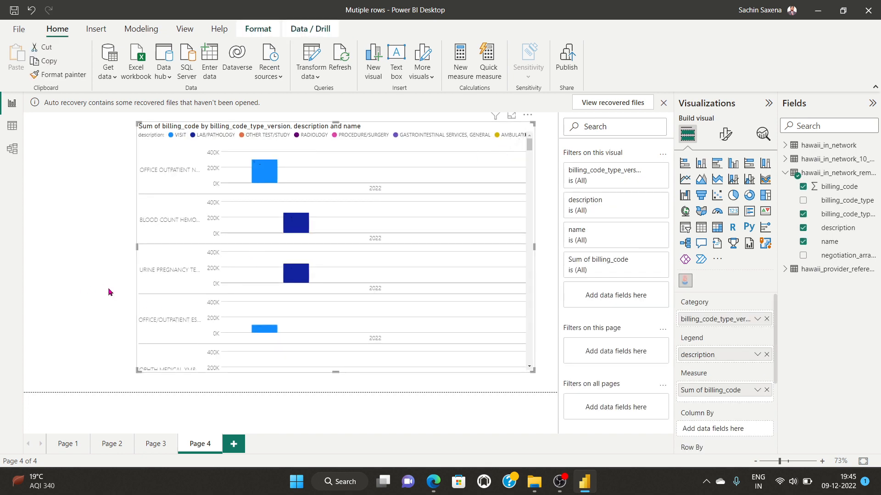
left_click(559, 482)
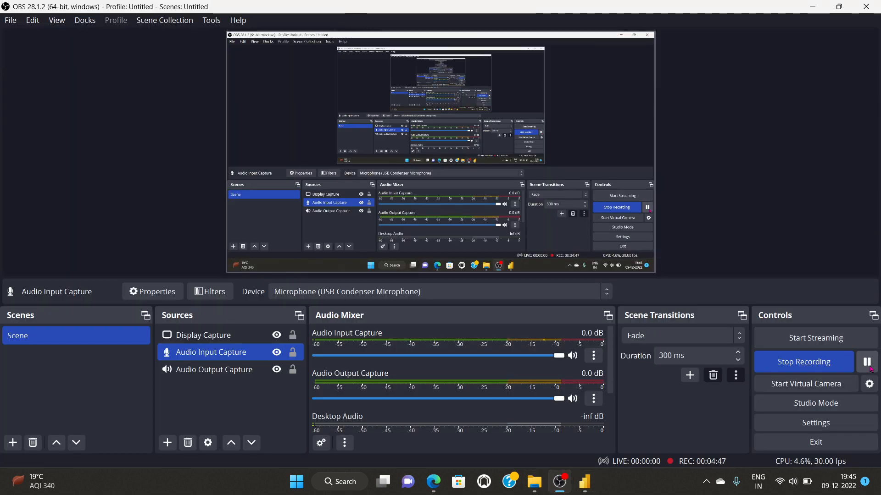
Step: Search the visuals gallery for Scroller, import it, and close the loading window
mouse_move(581, 489)
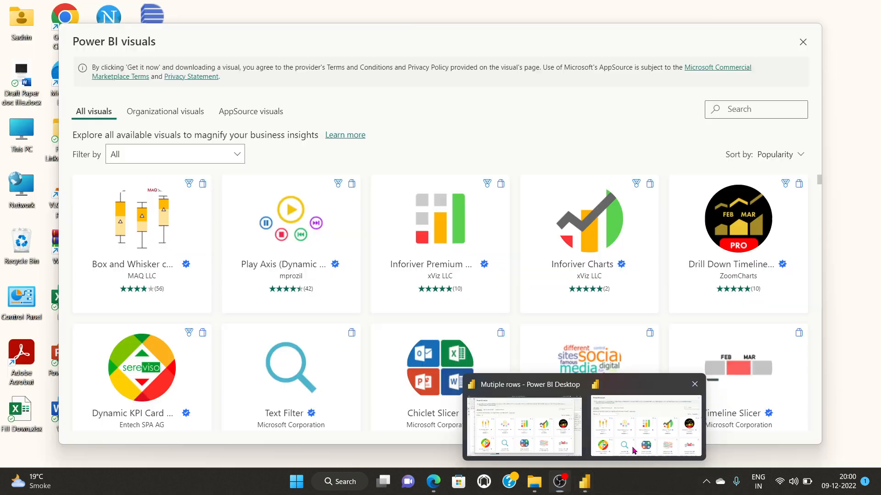
left_click(633, 450)
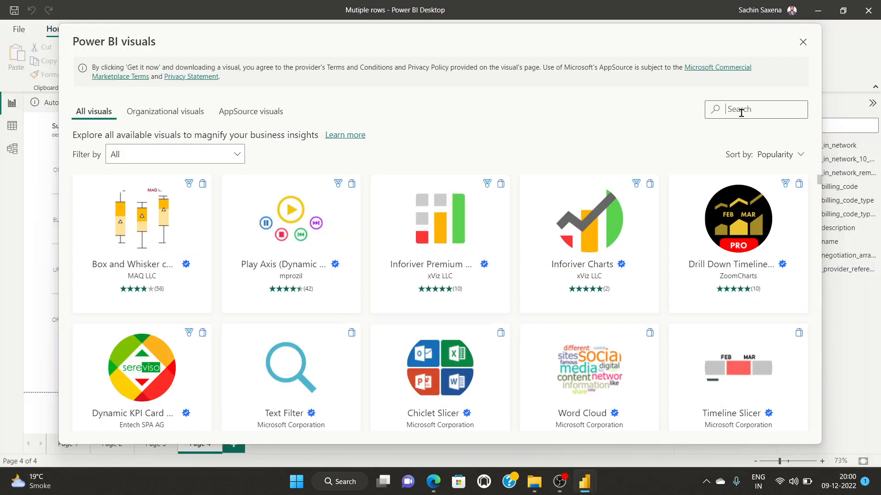
type("ro")
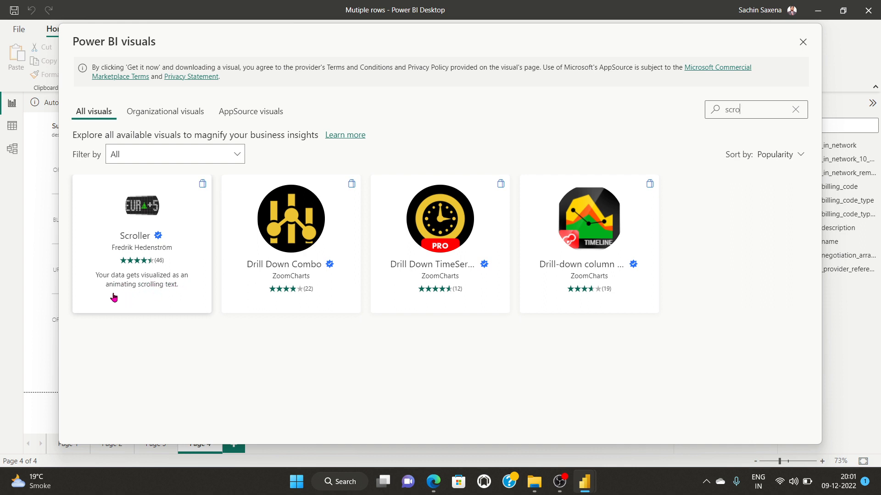
left_click(166, 283)
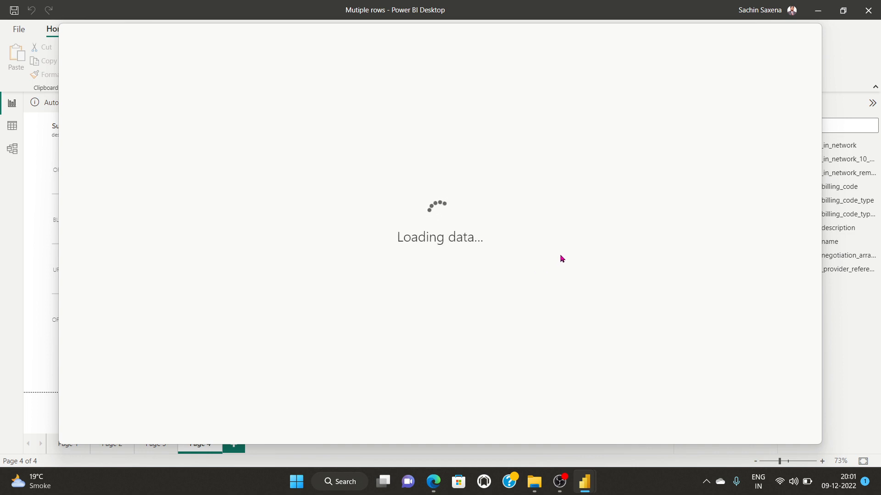
mouse_move(584, 481)
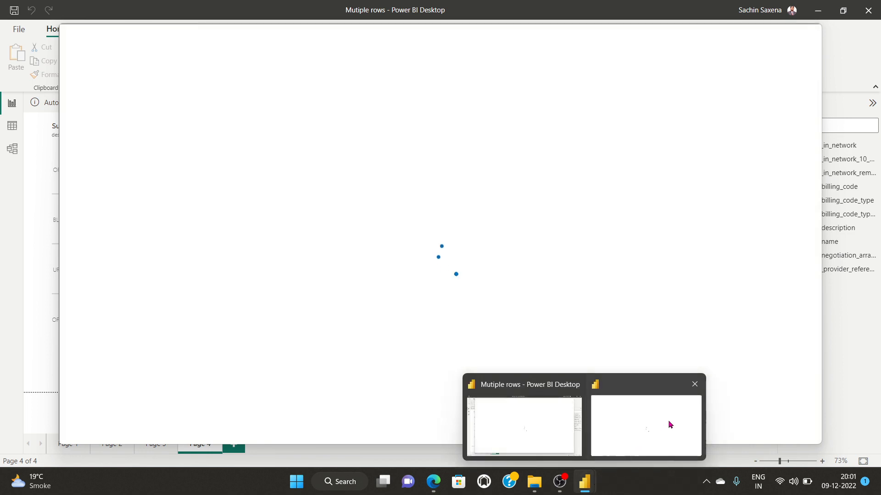
left_click(693, 384)
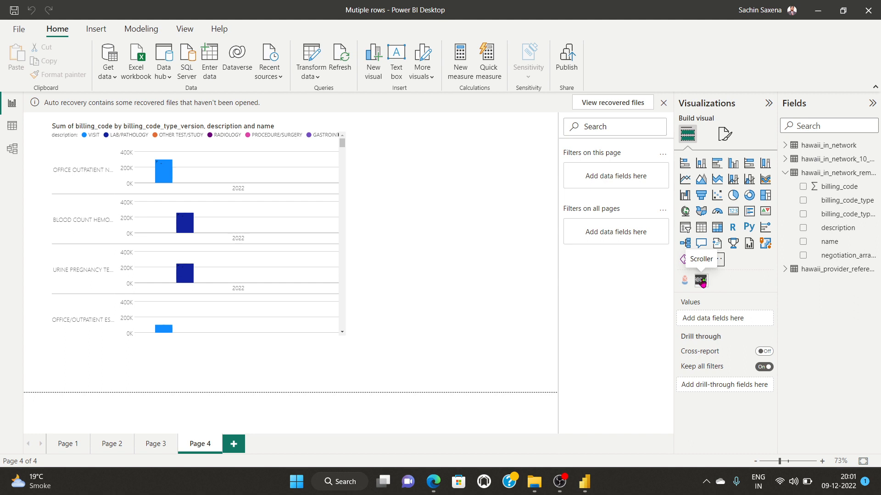
Step: Add a Scroller visual and stretch it as a short strip across the bottom of Page 4
left_click(701, 280)
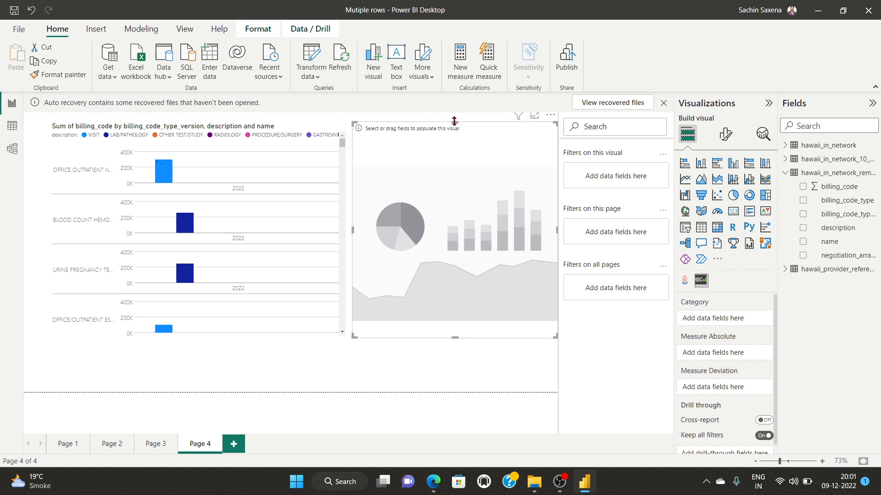
left_click_drag(455, 122, 447, 276)
left_click_drag(445, 309, 111, 377)
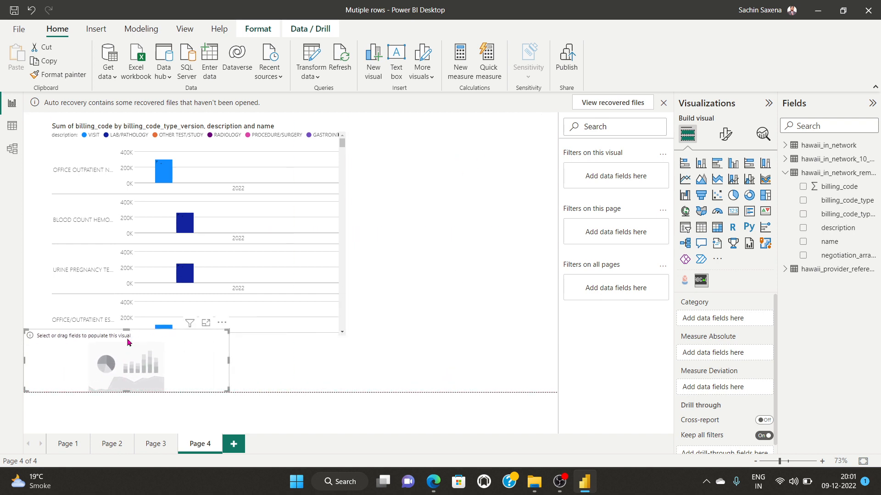
left_click_drag(127, 329, 127, 358)
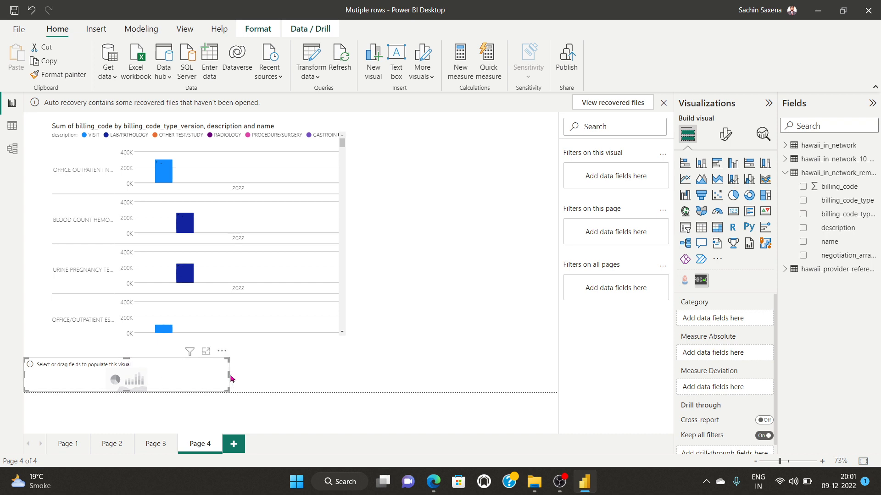
left_click_drag(229, 374, 554, 382)
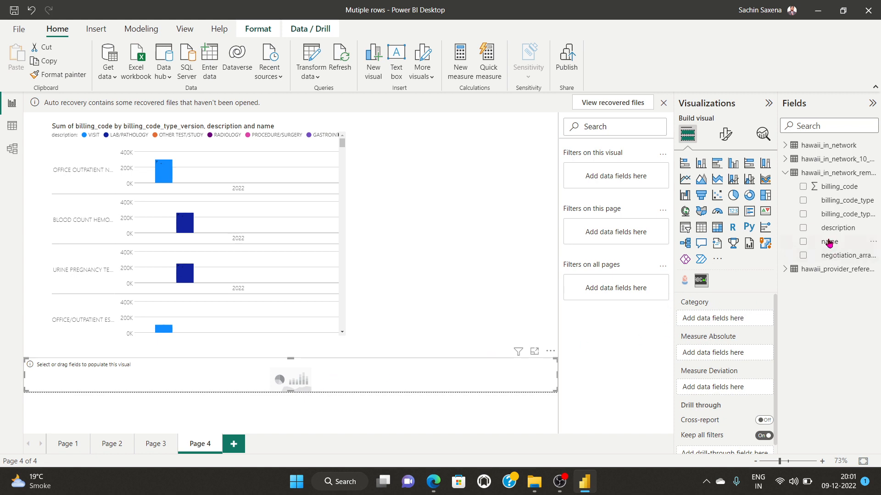
Step: Set billing_code_type as the ticker's category and try version, description and name counts as its measure
left_click(803, 200)
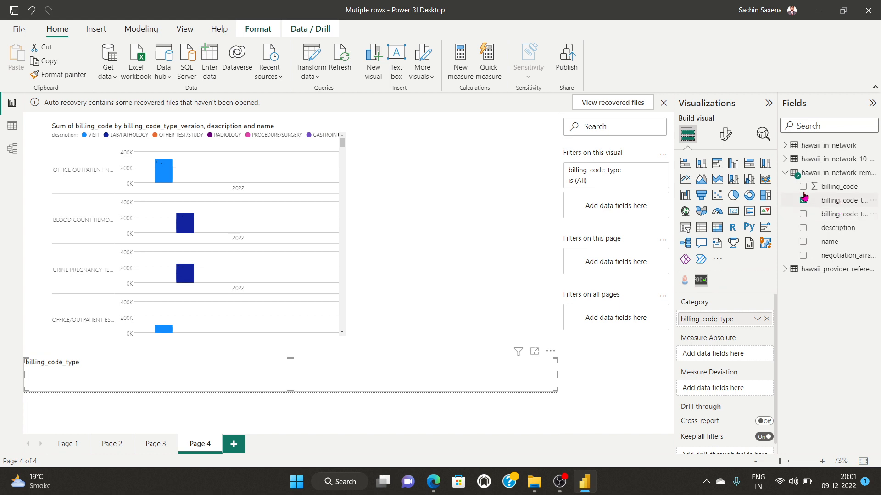
left_click_drag(846, 219, 733, 357)
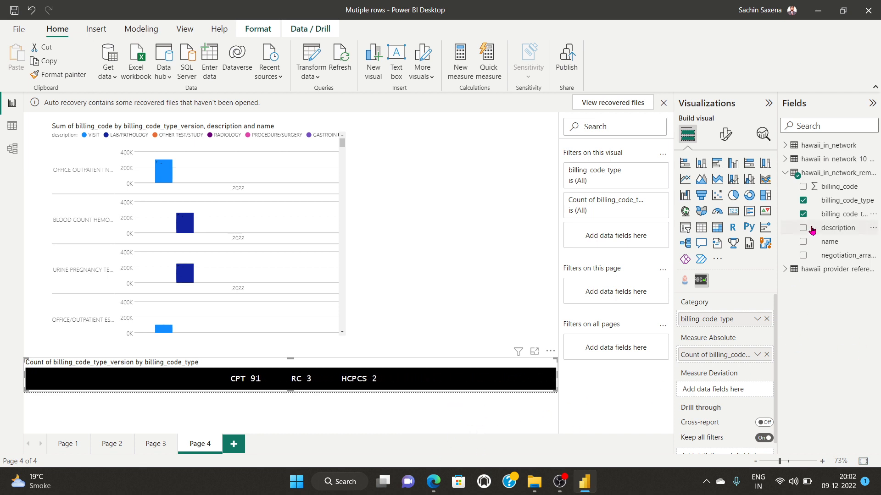
left_click(803, 215)
left_click(803, 215)
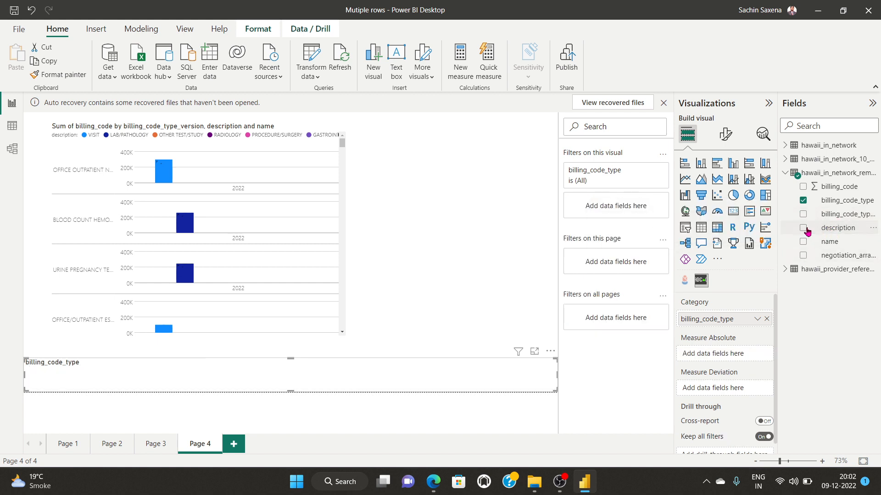
mouse_move(840, 230)
left_mouse_down()
mouse_move(807, 236)
mouse_move(718, 352)
mouse_move(699, 353)
left_mouse_up()
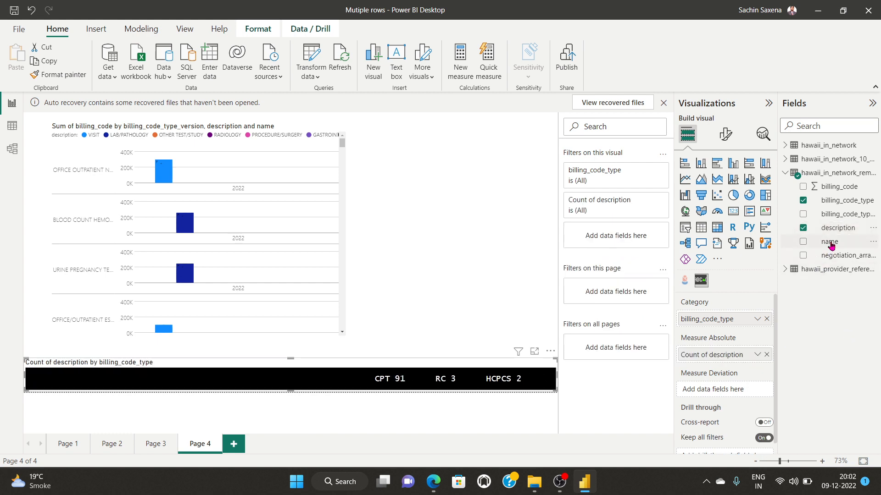
left_click_drag(833, 243, 732, 369)
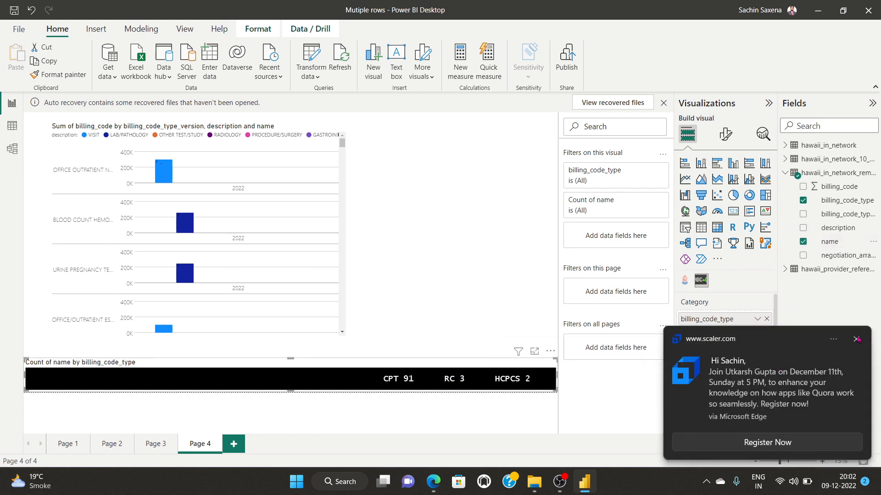
left_click(856, 339)
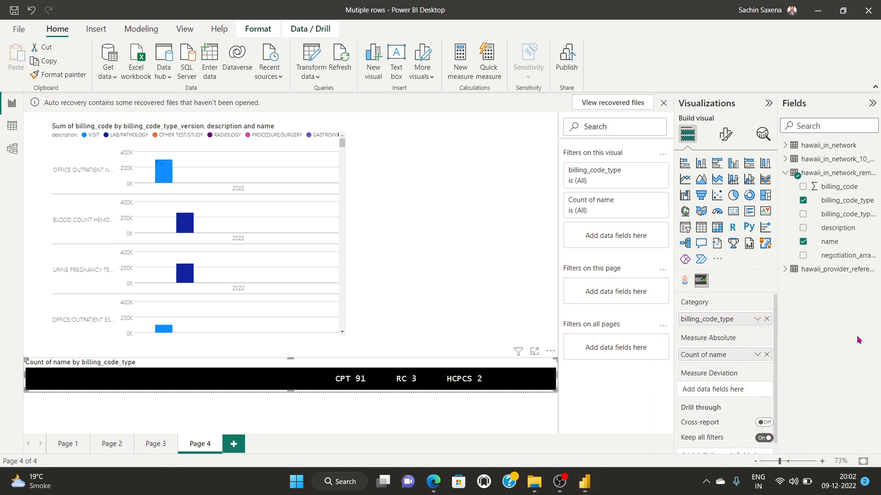
Step: Keep Count of name as the only ticker measure, with no deviation measure, and open its formatting options
left_click(766, 355)
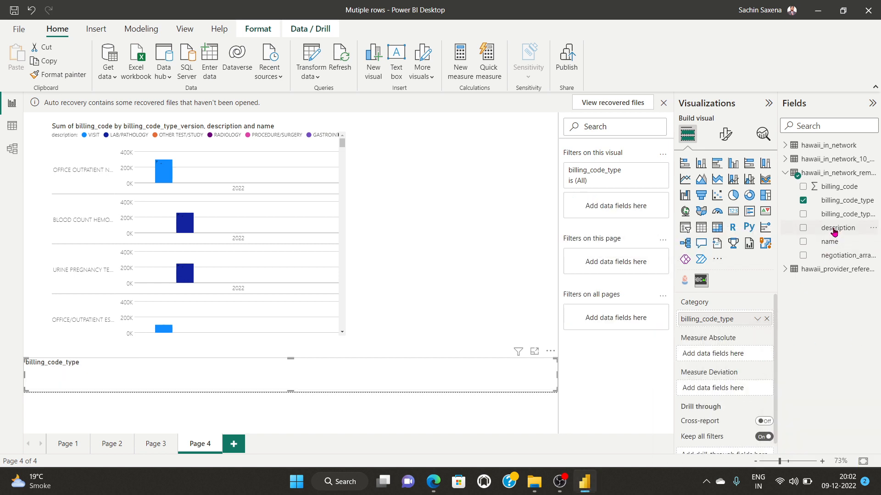
left_click_drag(838, 257, 743, 354)
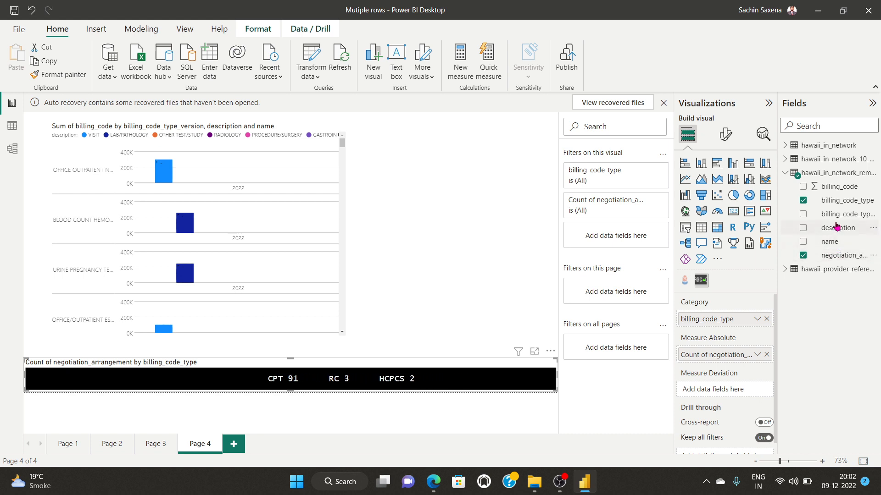
left_click_drag(835, 225, 729, 389)
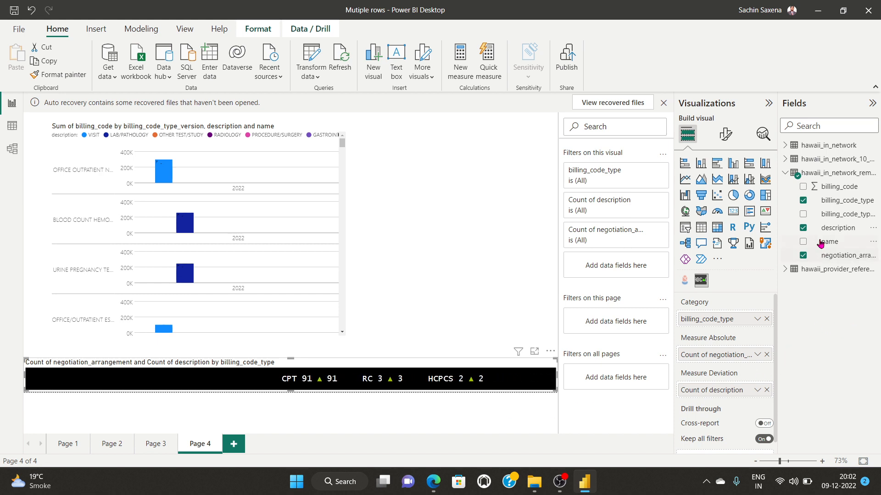
left_click_drag(834, 243, 730, 390)
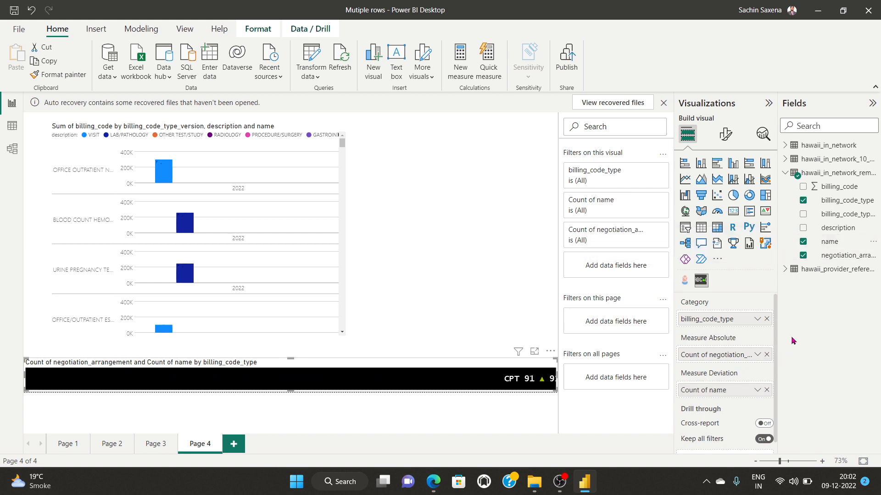
left_click_drag(827, 244, 727, 359)
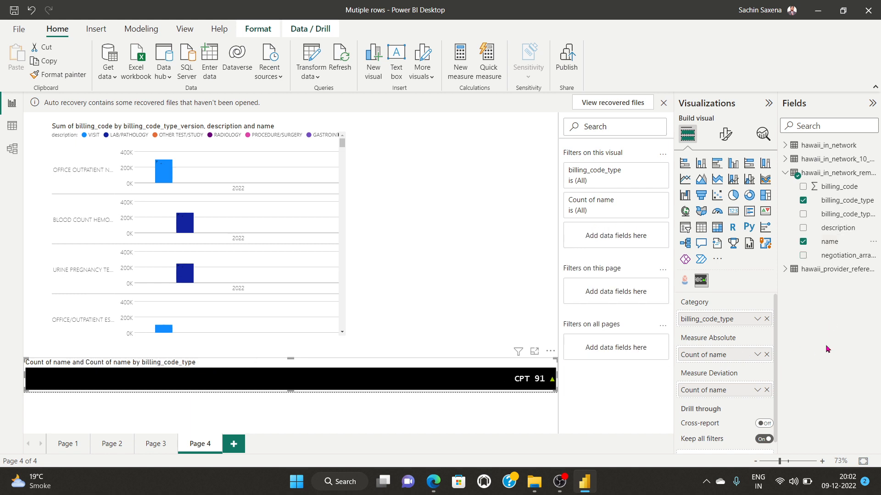
left_click(766, 390)
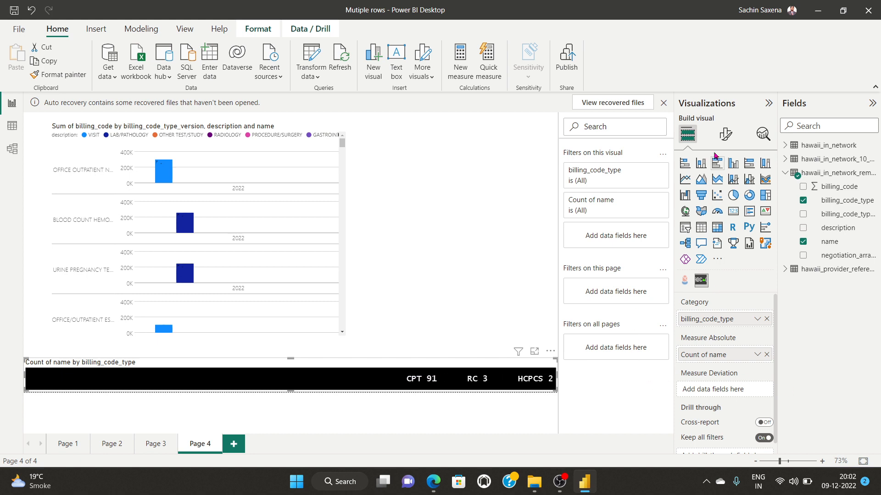
left_click(724, 134)
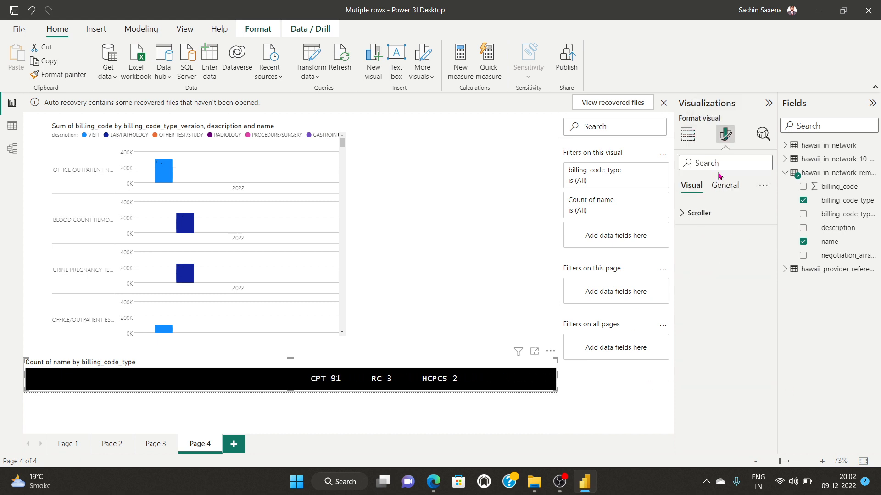
Step: Expand the Scroller settings and delete the existing text in the Custom Text box
left_click(682, 219)
scroll(719, 348, "down", 2)
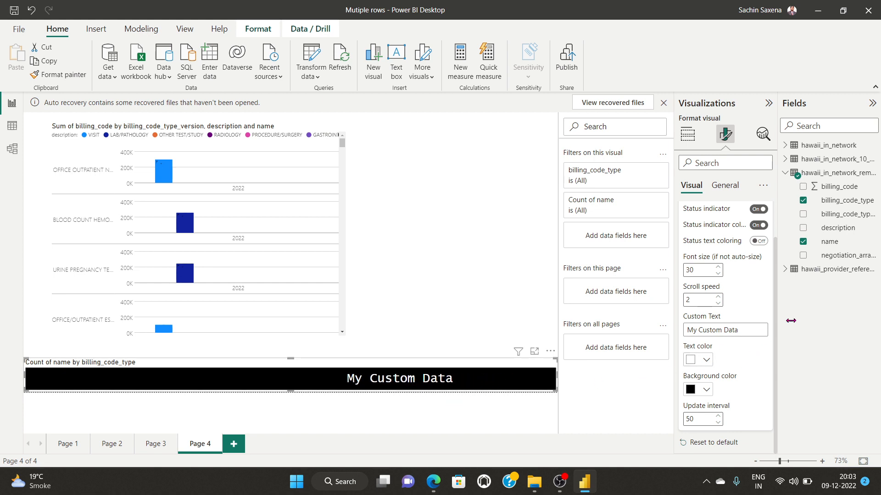
left_click_drag(753, 330, 622, 334)
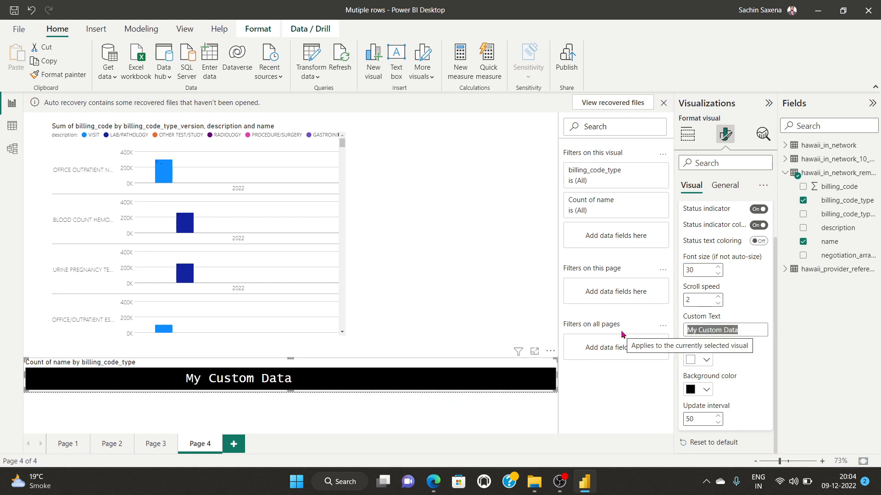
key("BackSpace")
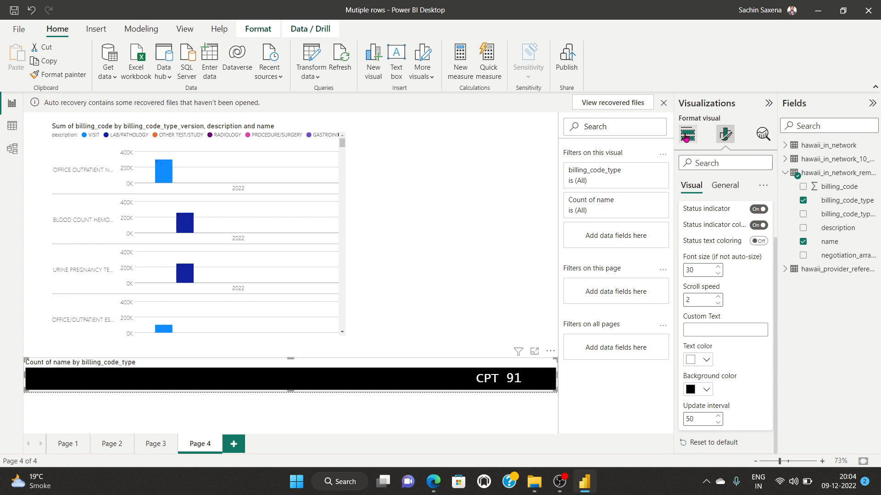
Step: Replace Count of name with Count of billing_code_type_version as the ticker measure, leaving Measure Deviation empty
left_click(687, 137)
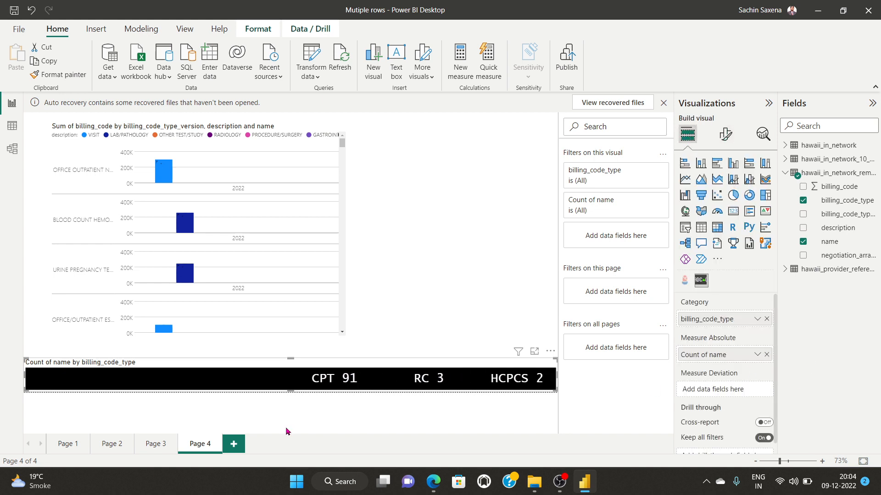
left_click(765, 354)
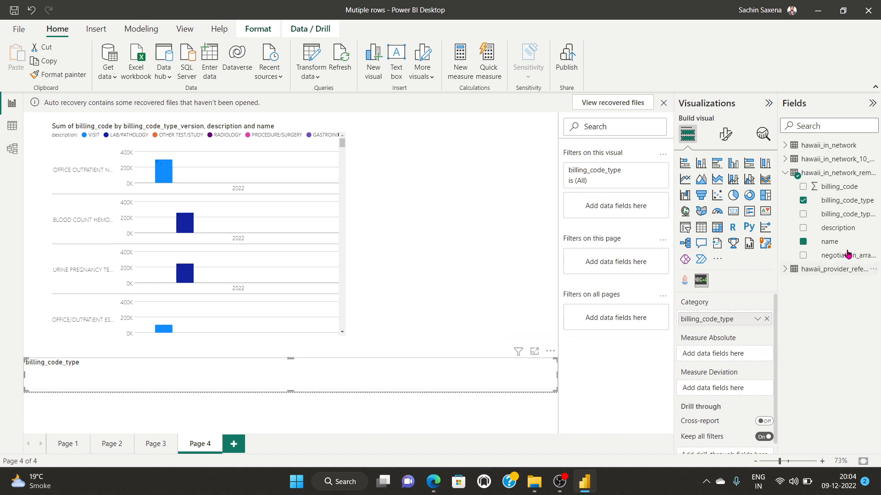
left_click(828, 214)
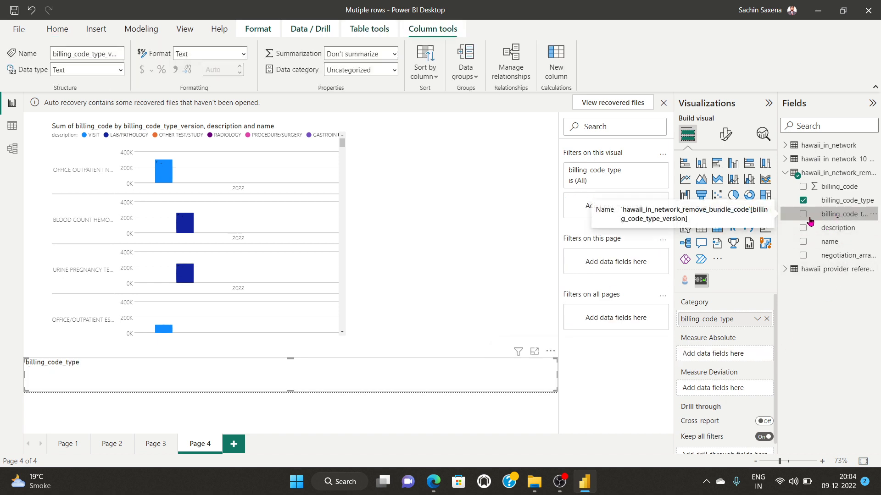
left_click_drag(838, 218, 738, 354)
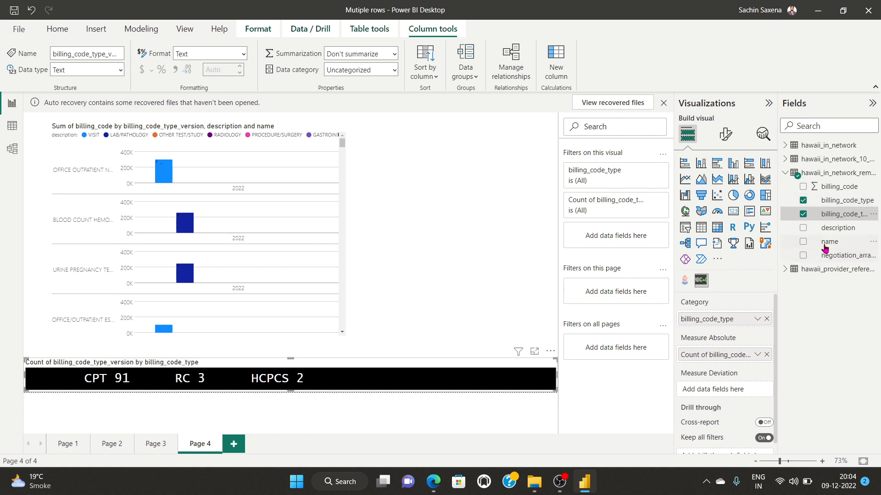
left_click_drag(825, 255, 729, 390)
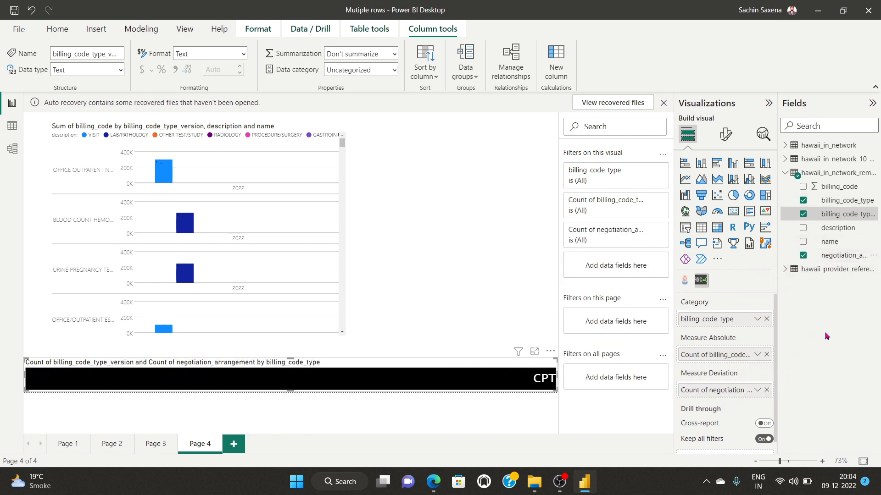
left_click(766, 389)
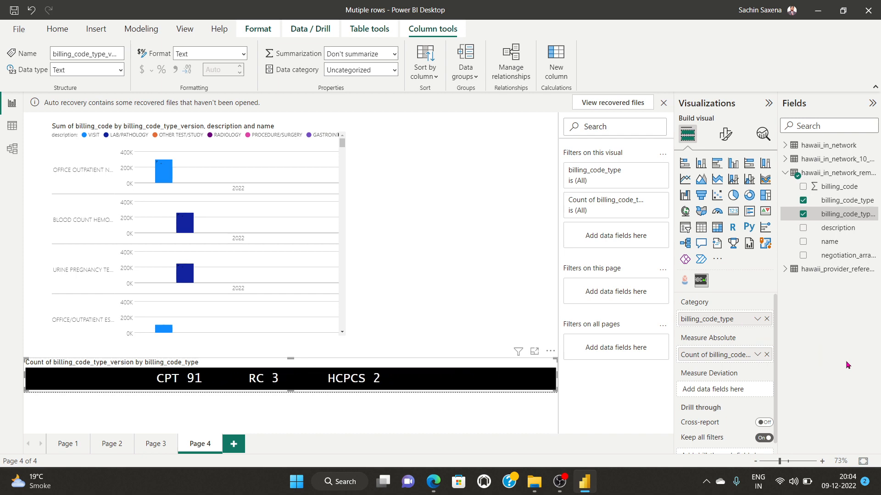
left_click(559, 481)
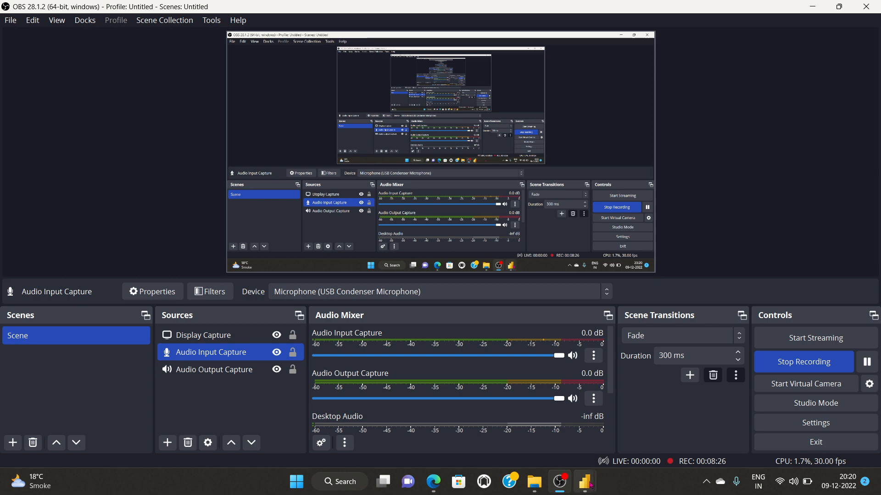
Step: Search the visuals marketplace for 'word clou' and add the Word Cloud visual
mouse_move(591, 485)
left_click(646, 441)
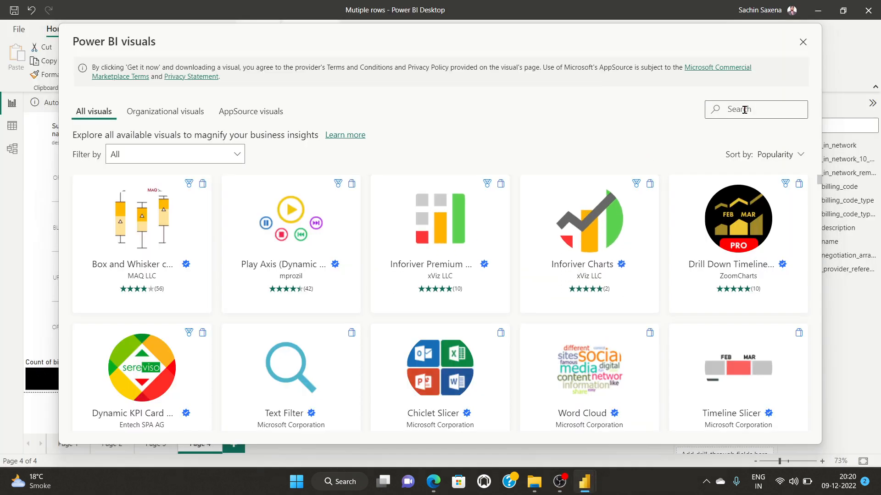
left_click(745, 109)
type("wor")
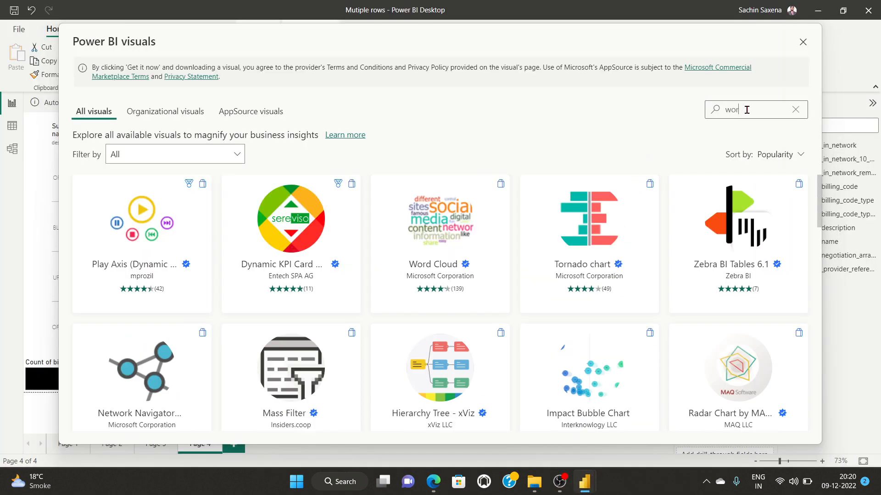
type("d cloud")
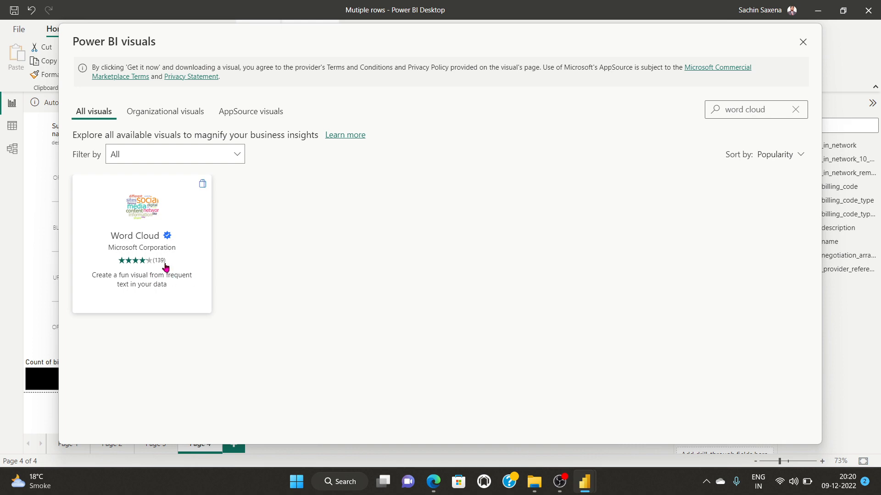
left_click(803, 44)
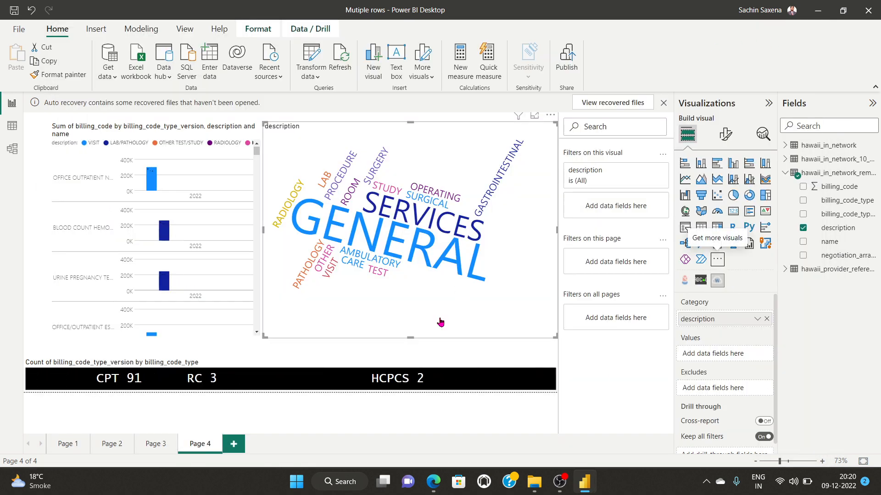
Step: Delete the existing word cloud and place a fresh empty one on Page 4
left_click(550, 115)
left_click(581, 156)
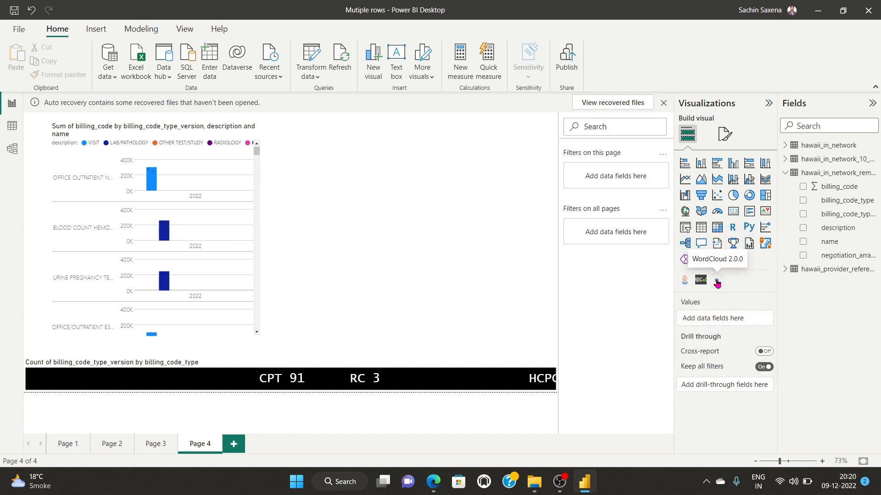
left_click(717, 281)
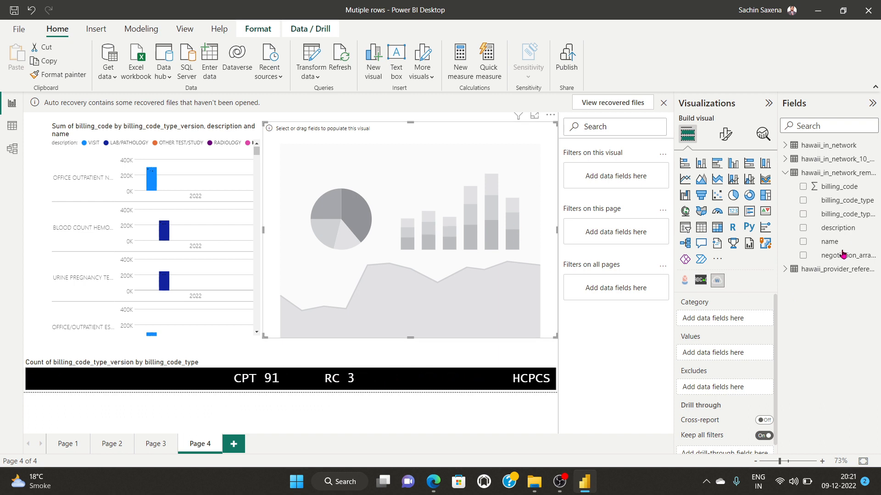
Step: Try billing_code, billing_code_type and billing_code_type_version in the word cloud, then settle on description
left_click(803, 187)
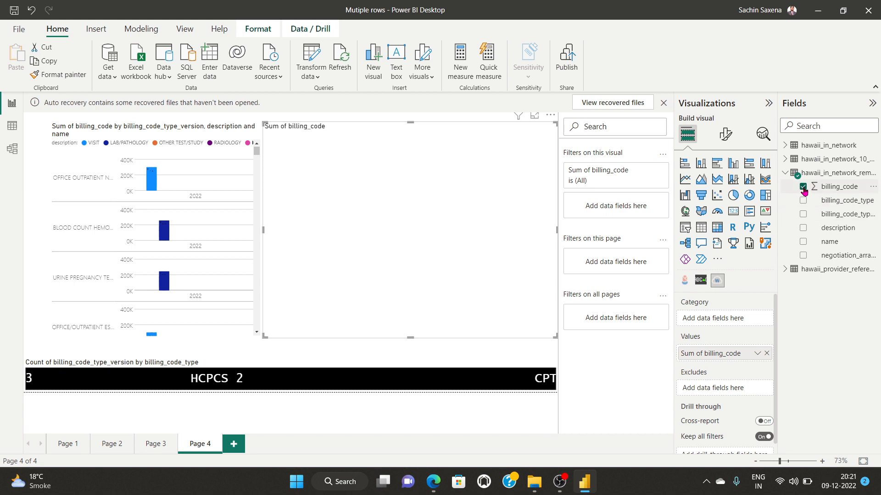
left_click(803, 188)
left_click(803, 202)
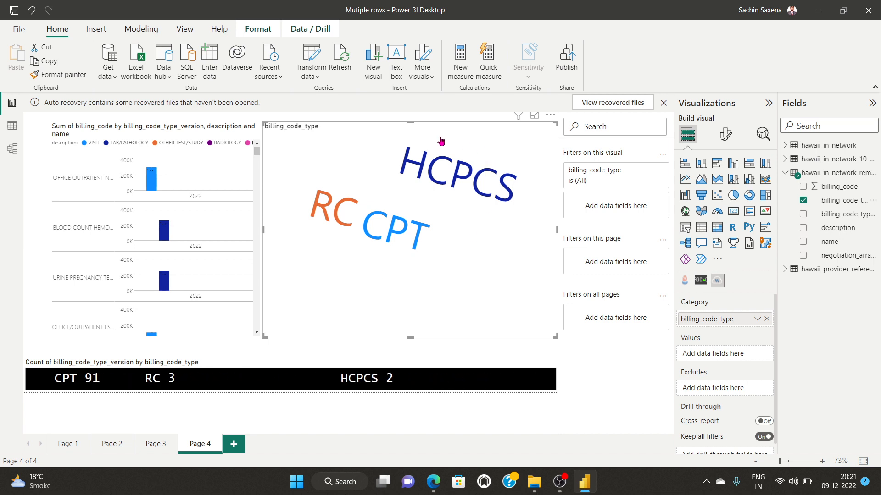
left_click(803, 201)
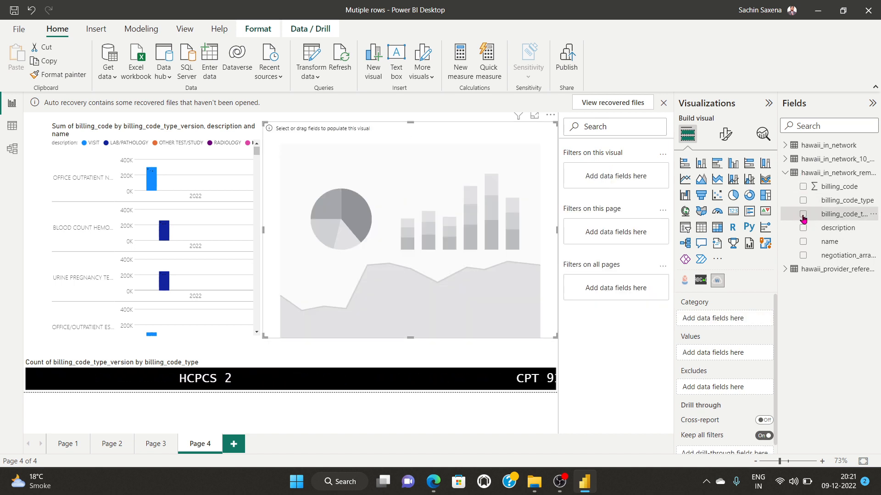
left_click(803, 215)
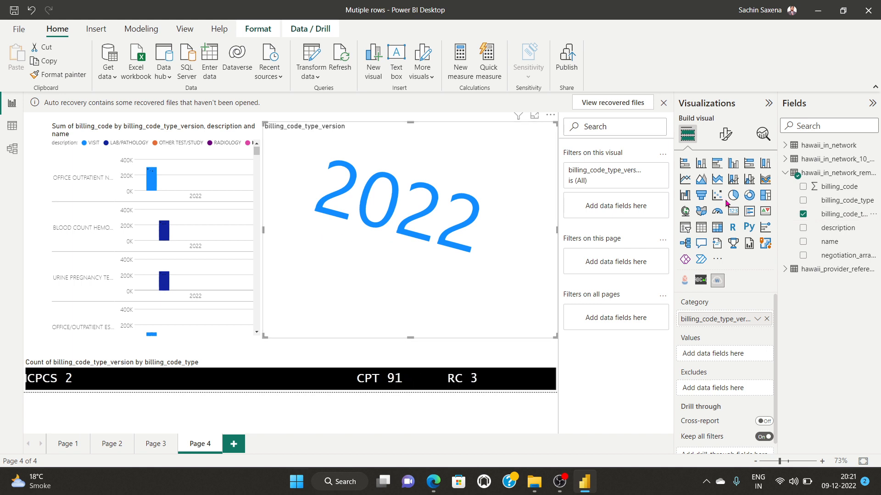
left_click(803, 214)
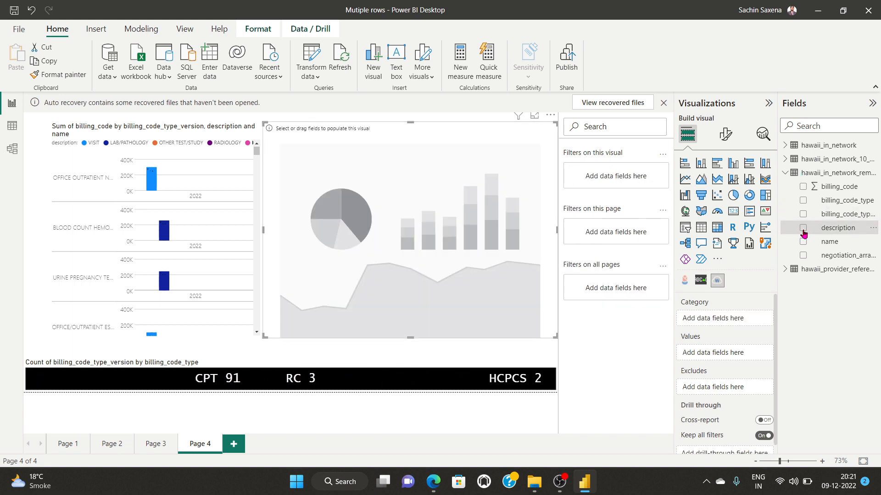
left_click(803, 228)
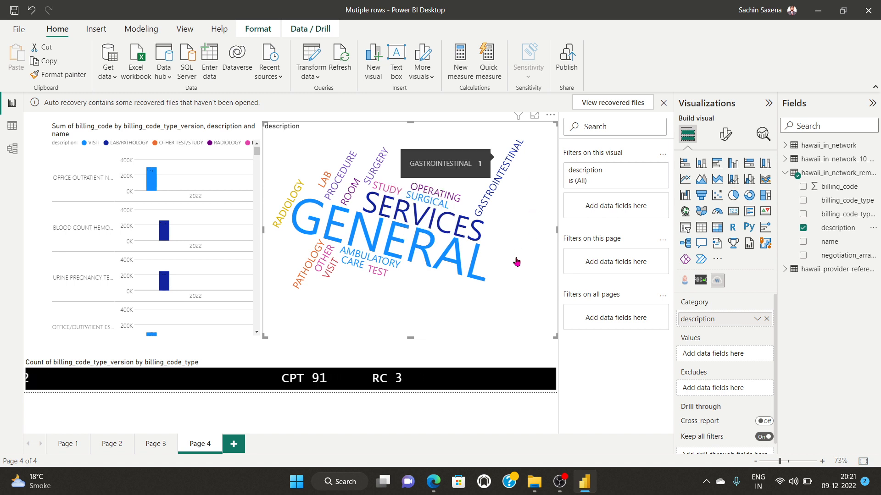
Step: Test the name field in the word cloud's Excludes and Category wells in place of description
left_click_drag(801, 246, 725, 388)
left_click(802, 228)
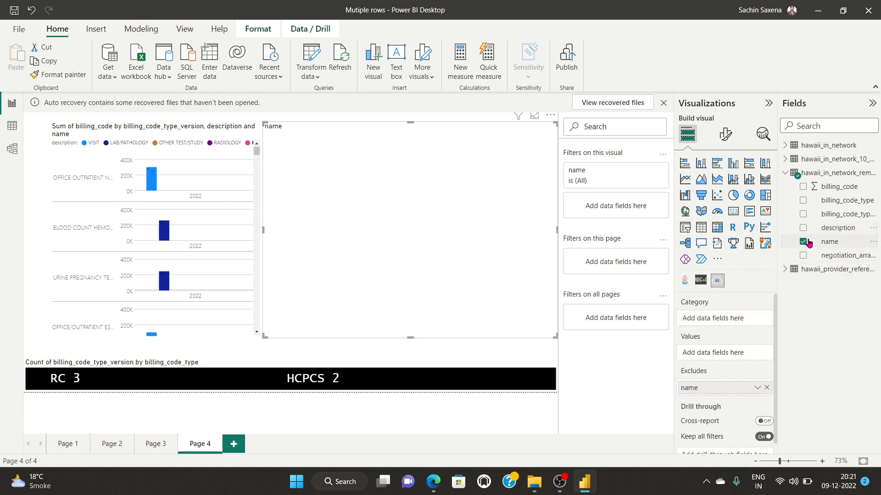
left_click(803, 241)
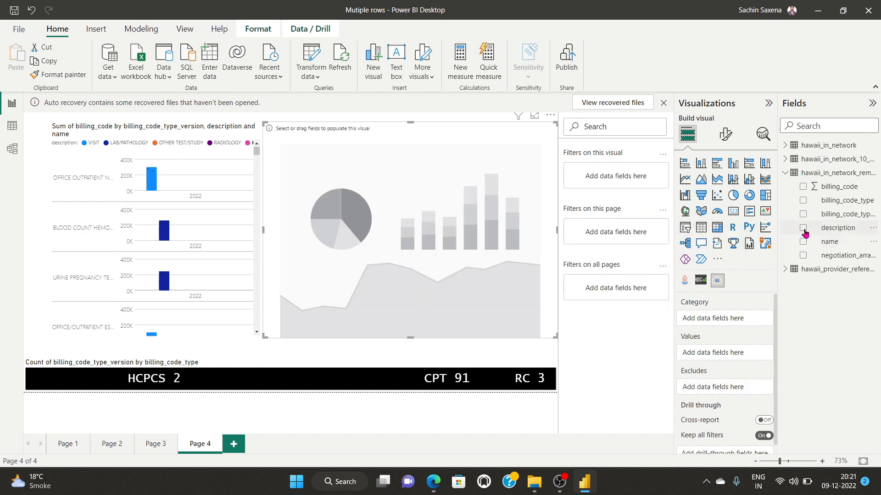
left_click(803, 227)
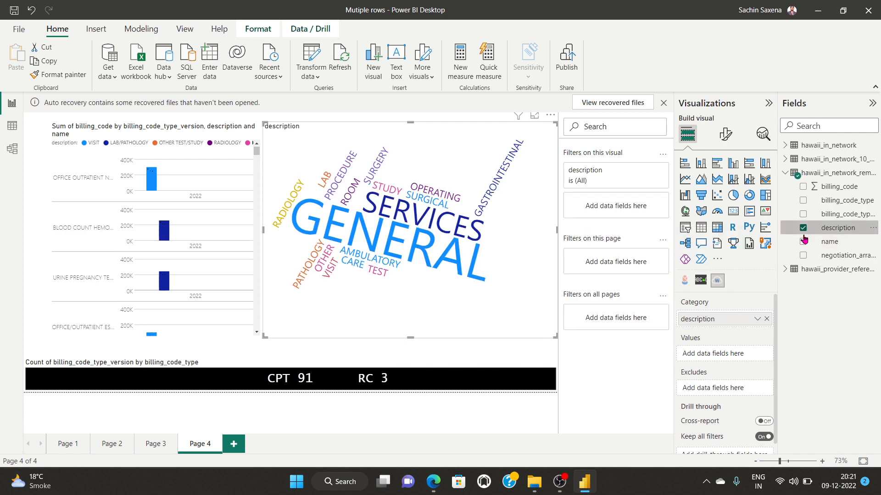
left_click(803, 228)
left_click(803, 242)
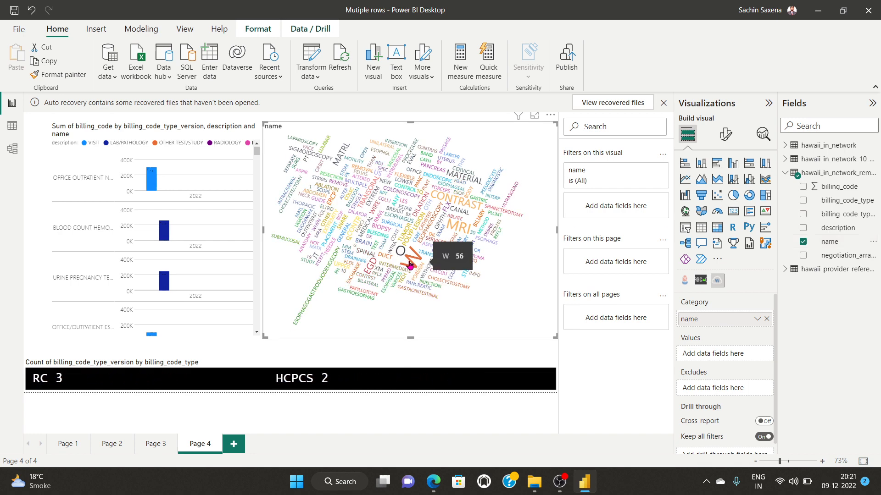
Step: Try negotiation_arrangement as an exclusion, restore description as the category, and open the Stop Words settings
mouse_move(416, 267)
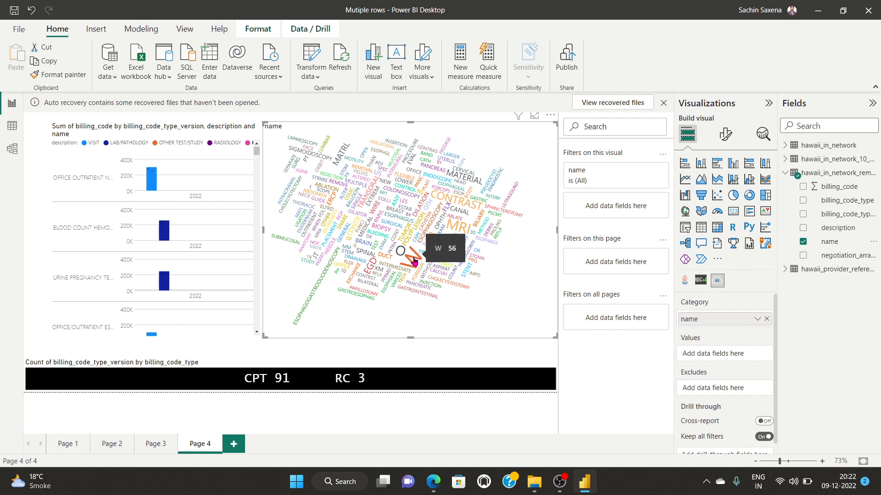
mouse_move(371, 271)
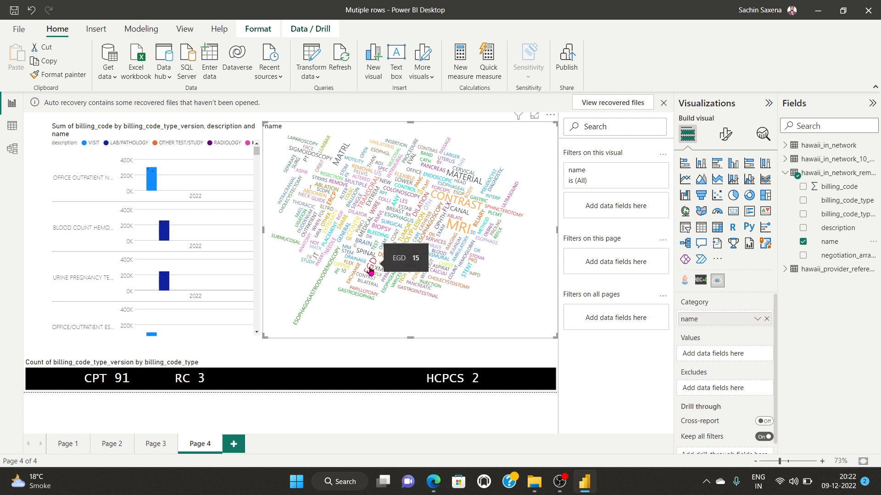
mouse_move(459, 232)
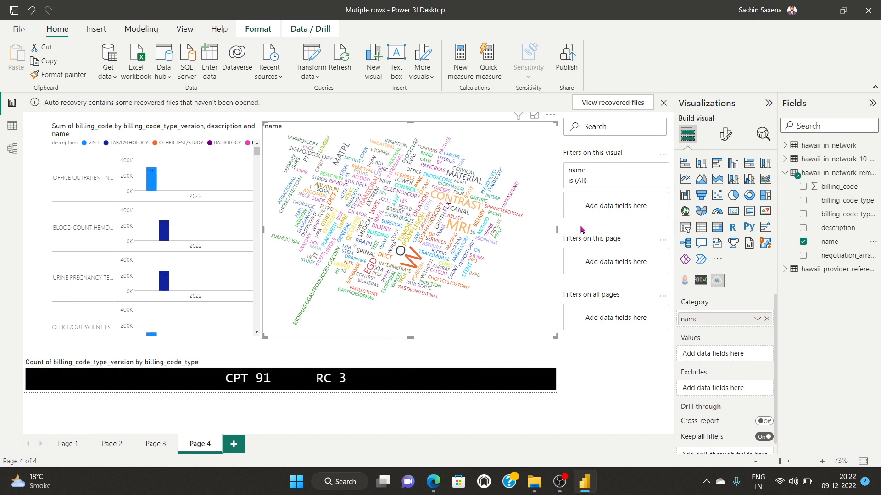
left_click(802, 255)
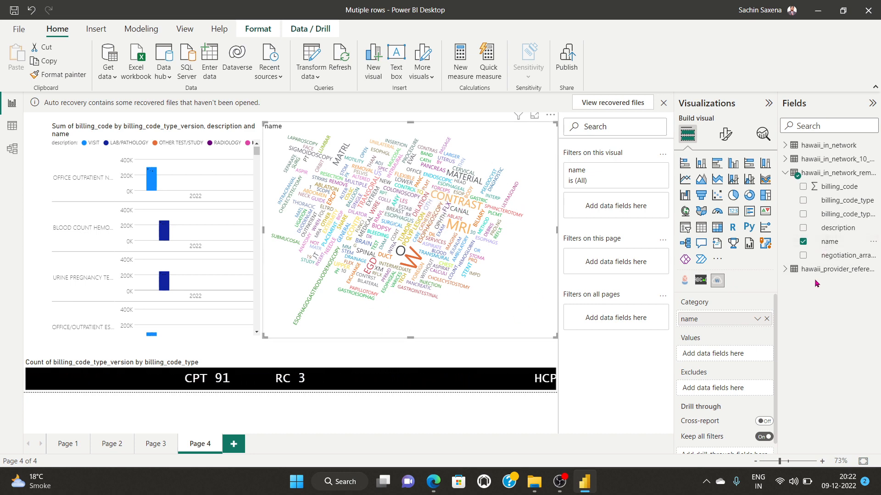
left_click(802, 242)
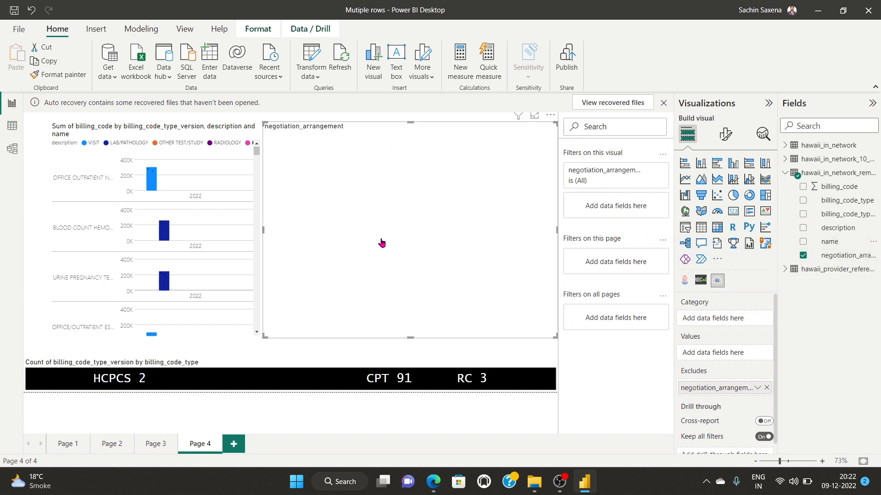
left_click(803, 255)
left_click(802, 228)
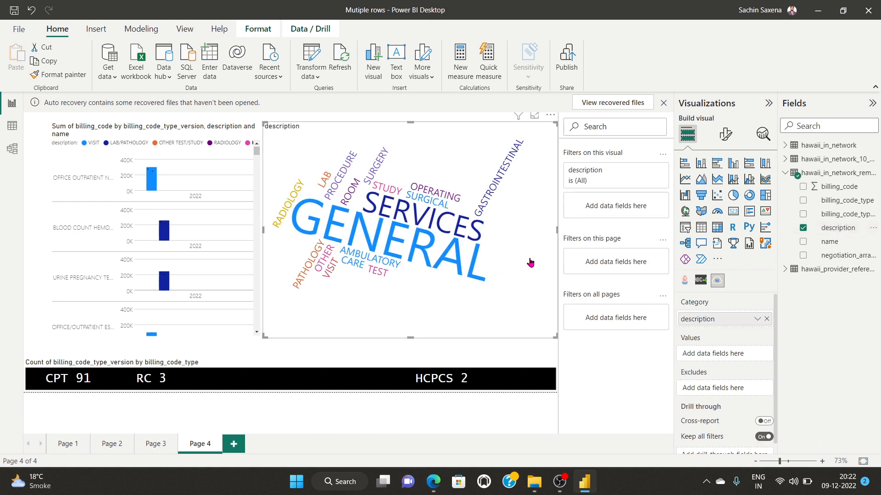
left_click(725, 134)
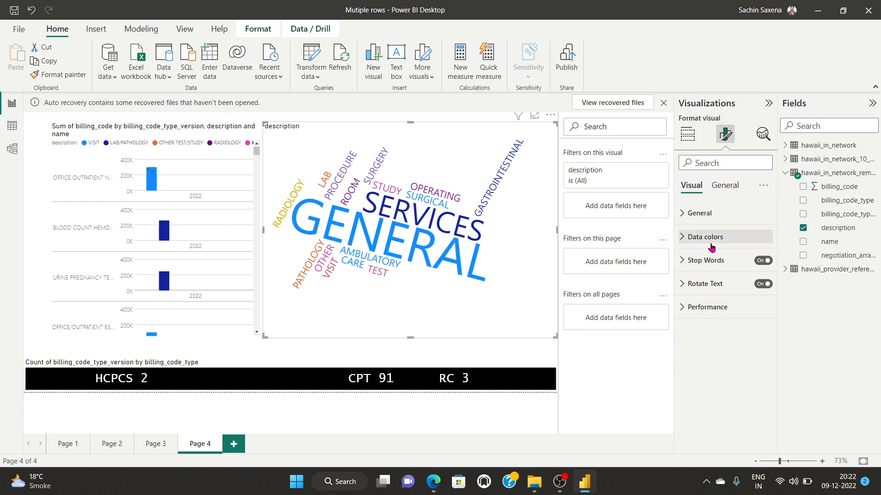
left_click(684, 262)
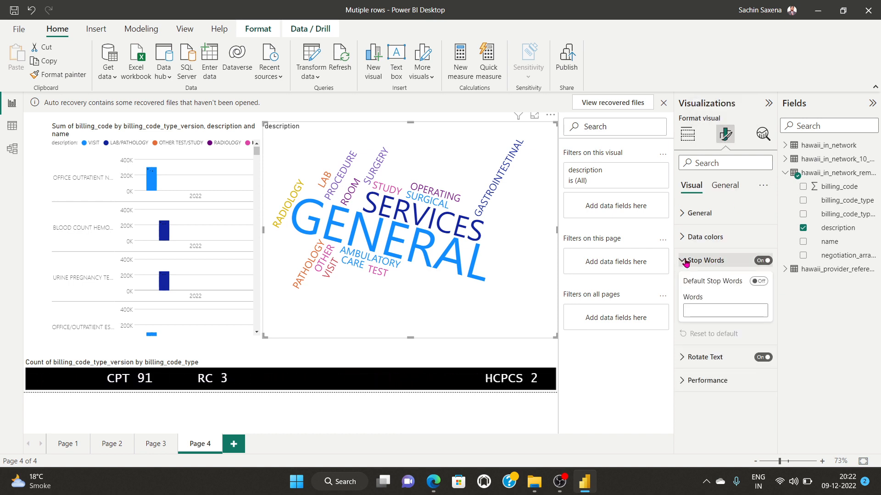
Step: Flip Default Stop Words on and off repeatedly to compare the word cloud, then collapse Stop Words
left_click(762, 282)
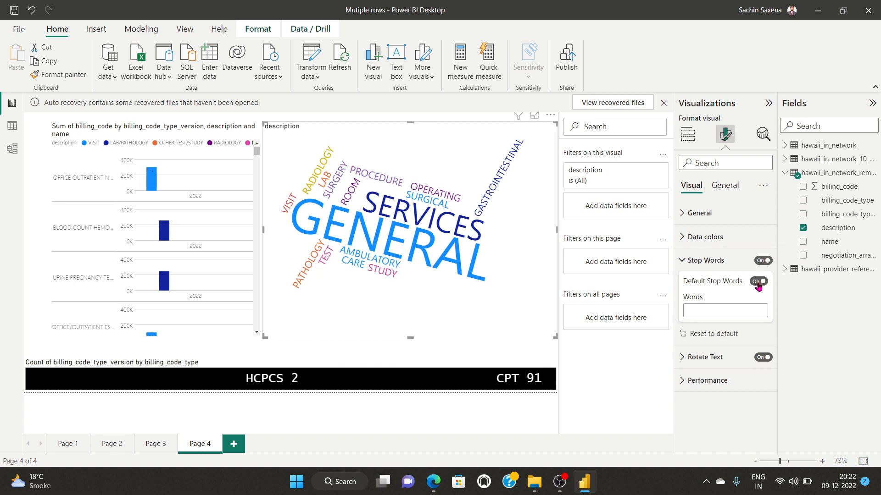
left_click(758, 282)
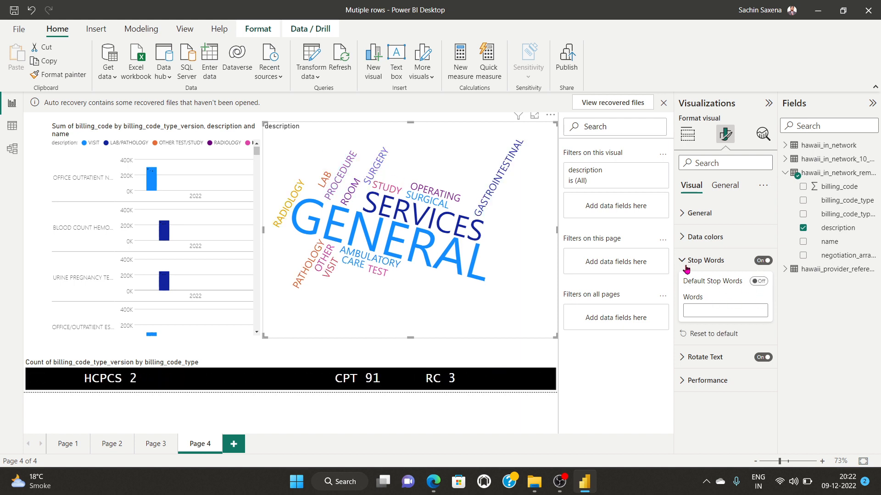
left_click(756, 281)
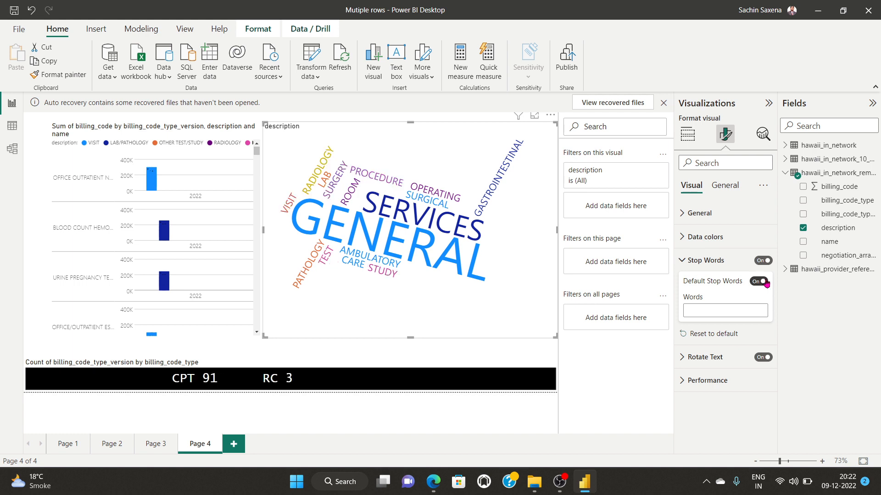
left_click(756, 281)
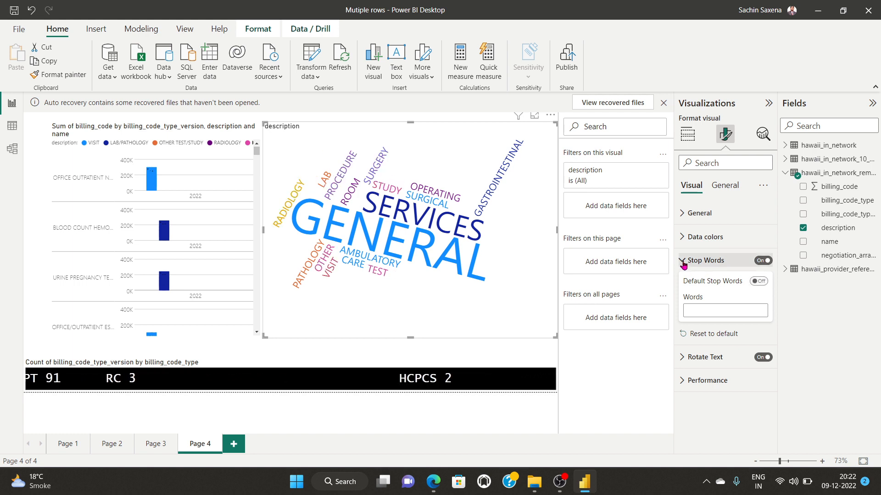
left_click(763, 283)
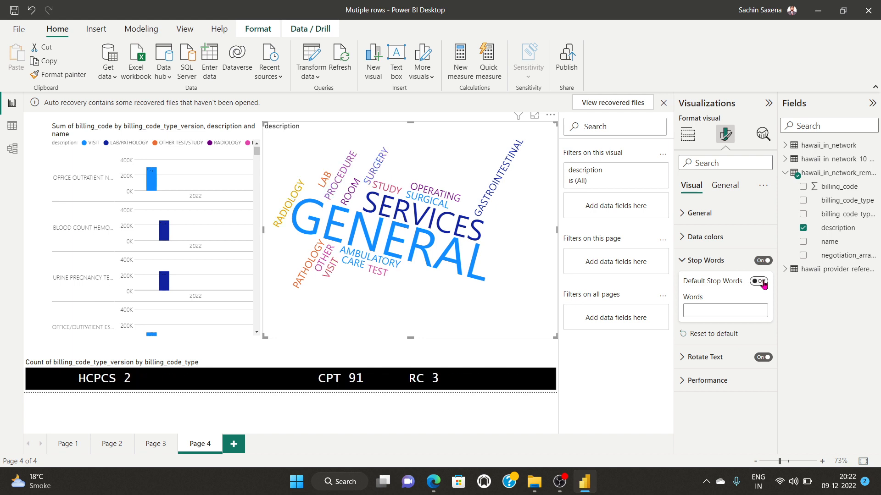
left_click(682, 261)
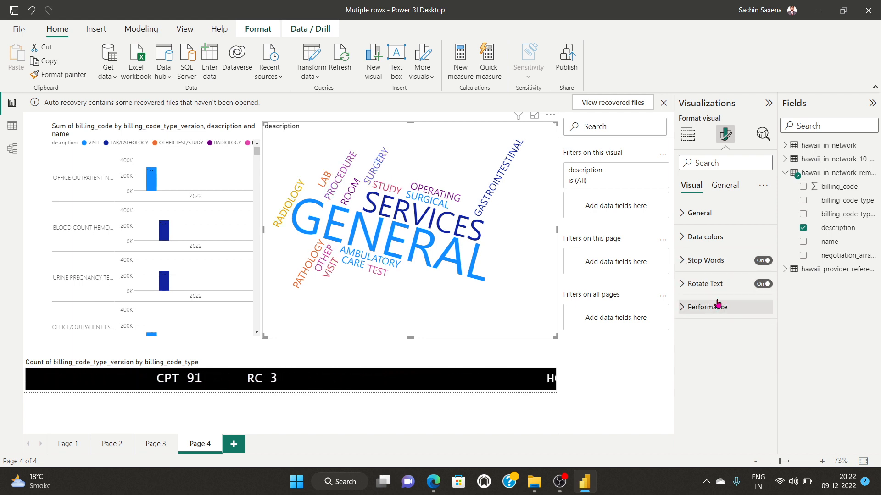
Step: Expand Rotate Text and step the word cloud's minimum rotation angle to -58 degrees
left_click(682, 283)
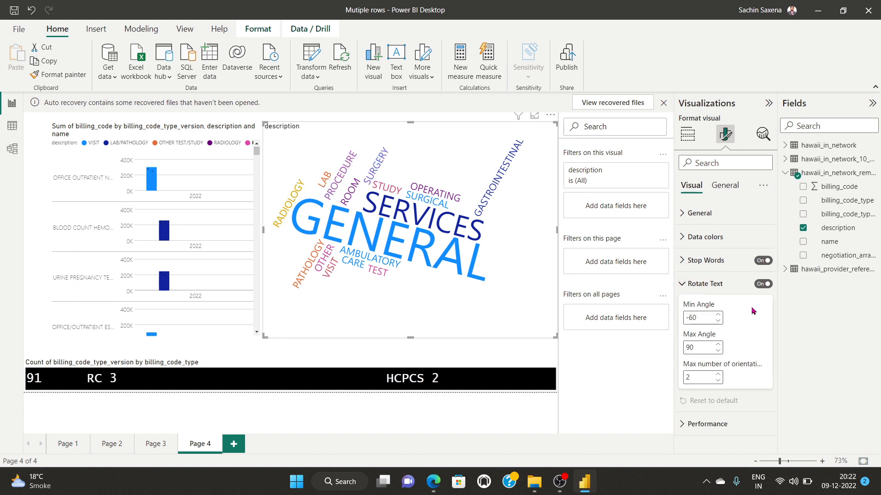
left_click(718, 316)
left_click(718, 315)
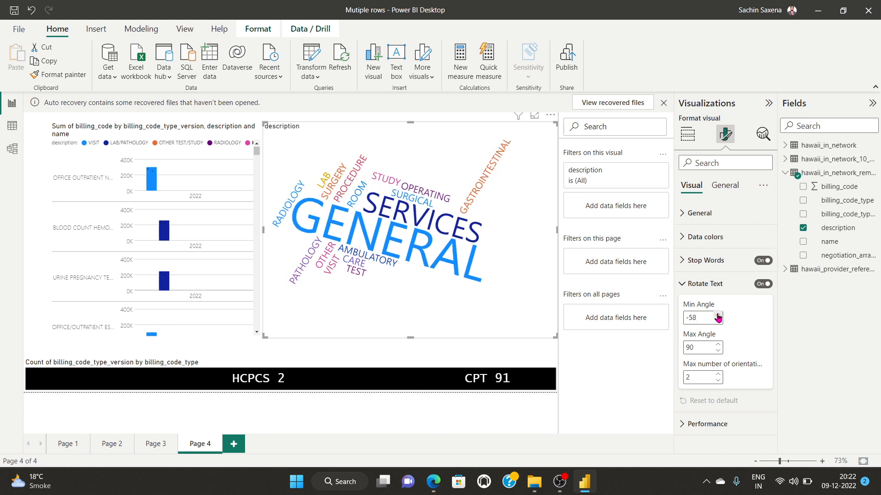
left_click(717, 315)
left_click(718, 316)
left_click(718, 316)
left_click(718, 315)
left_click(718, 316)
left_click(718, 315)
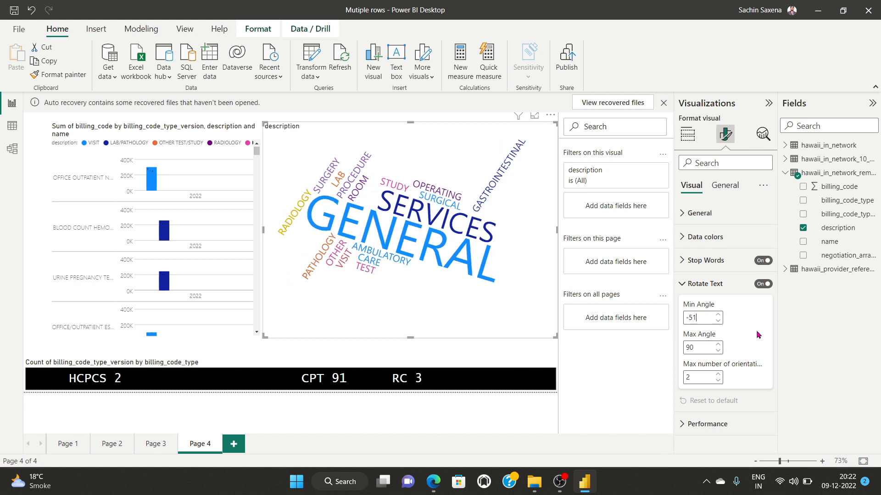
left_click(718, 316)
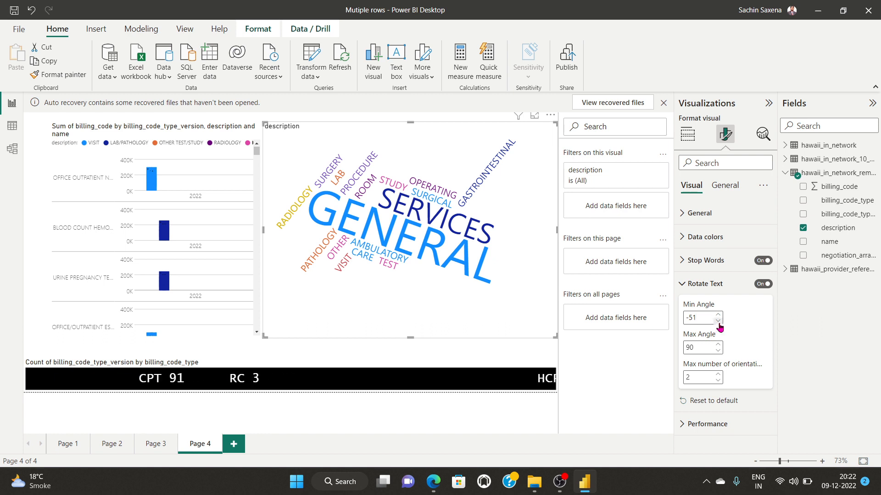
left_click(718, 321)
left_click(718, 321)
left_click(718, 321)
left_click(717, 321)
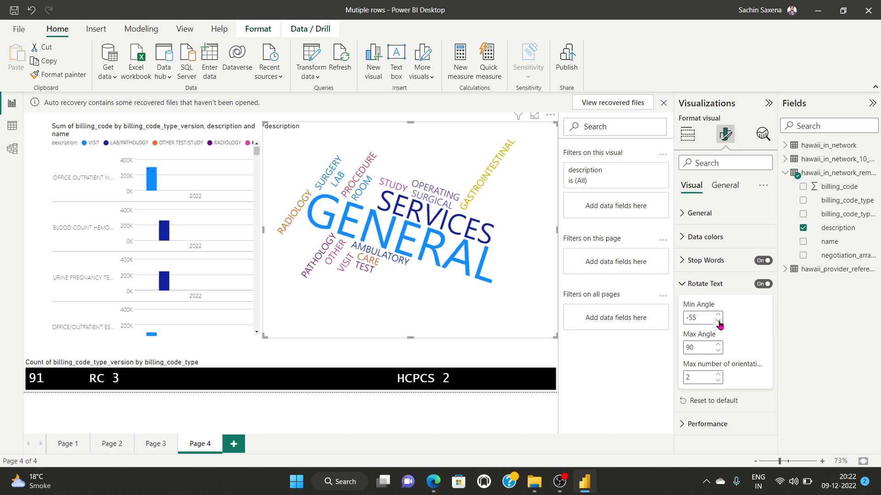
left_click(718, 320)
left_click(718, 321)
left_click(718, 321)
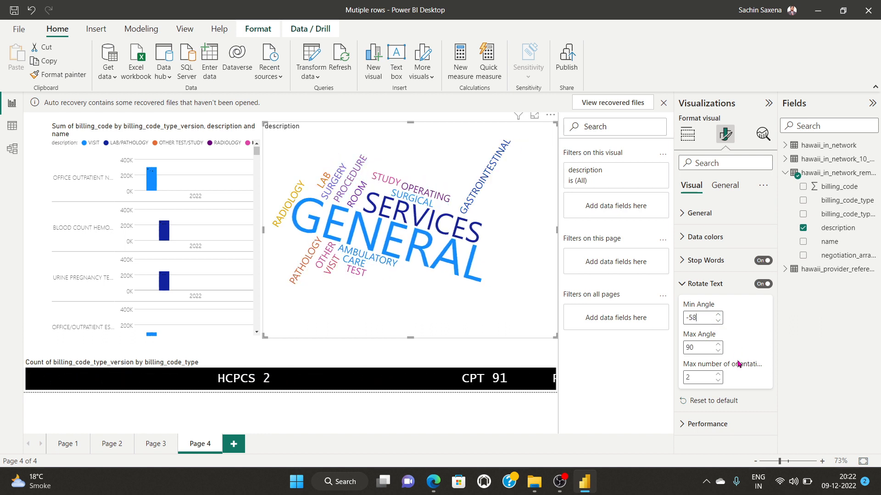
Step: Set the maximum rotation angle to 90 degrees
left_click(718, 344)
left_click_drag(697, 350, 680, 354)
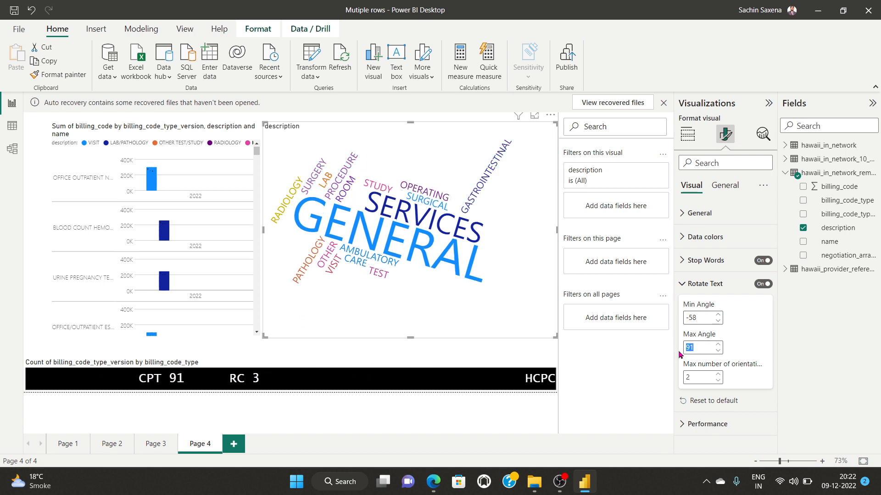
type("150")
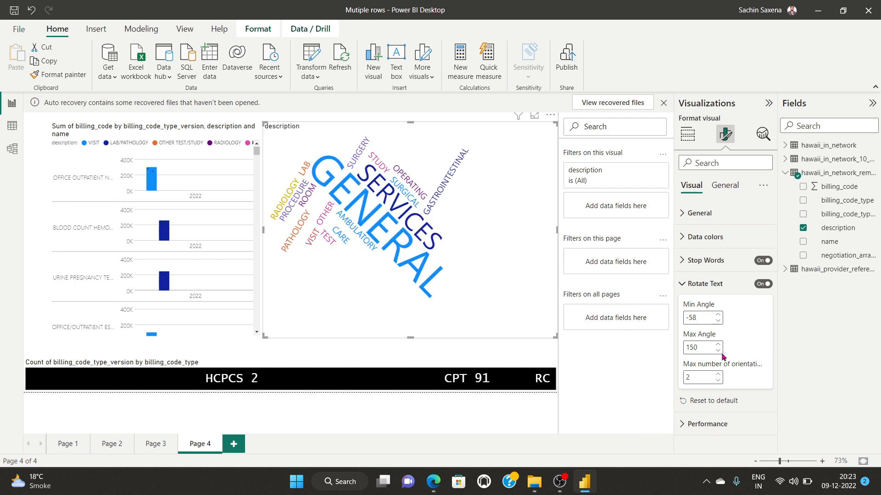
left_click_drag(698, 348, 664, 352)
type("90")
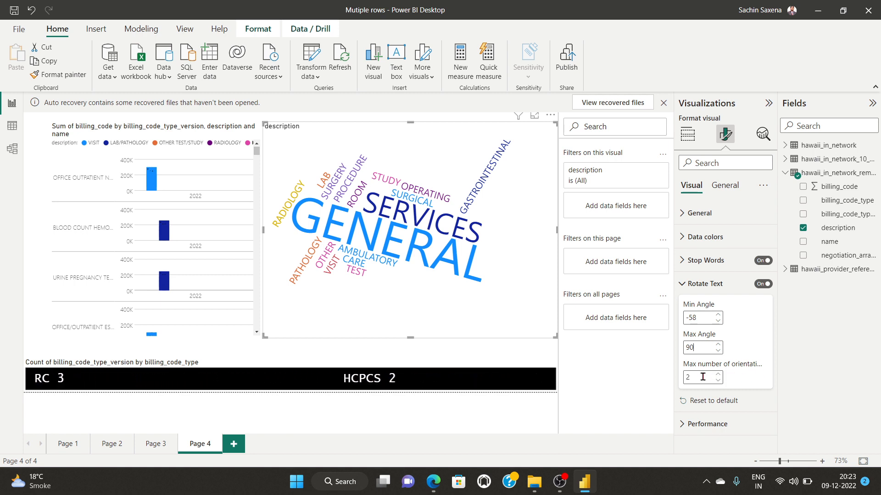
Step: Set the maximum number of orientations to 2
type("4")
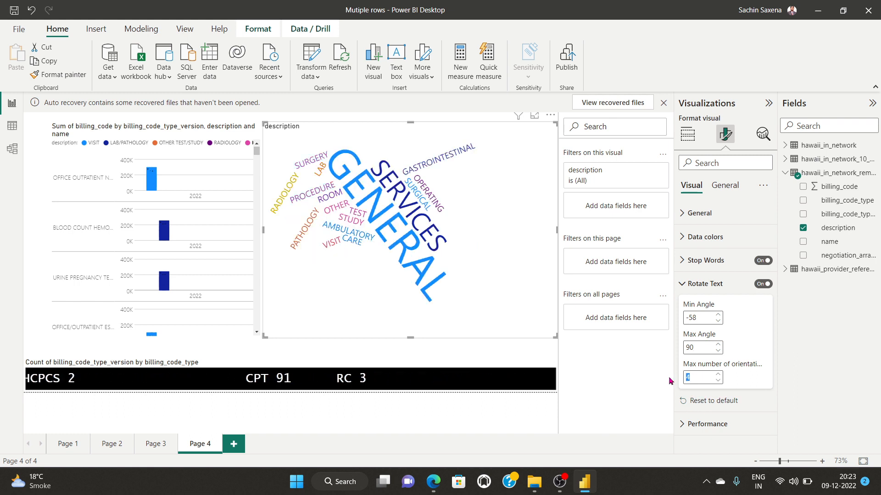
key("BackSpace")
type("2")
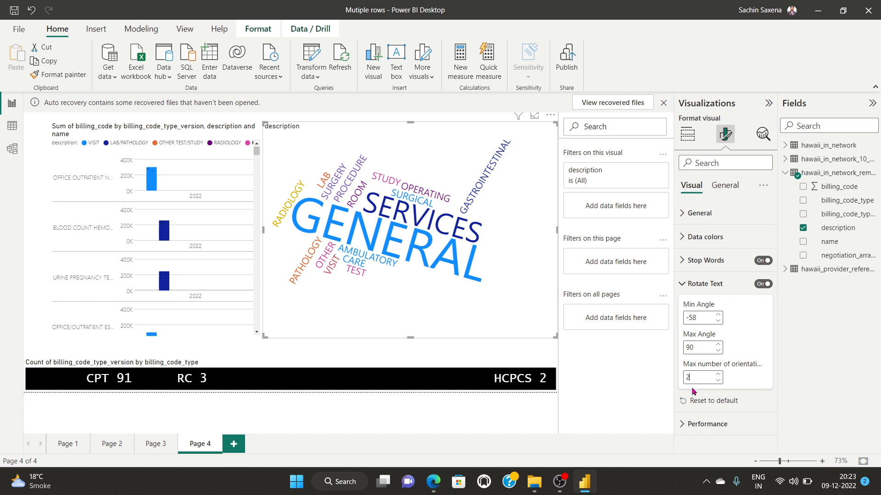
left_click(705, 284)
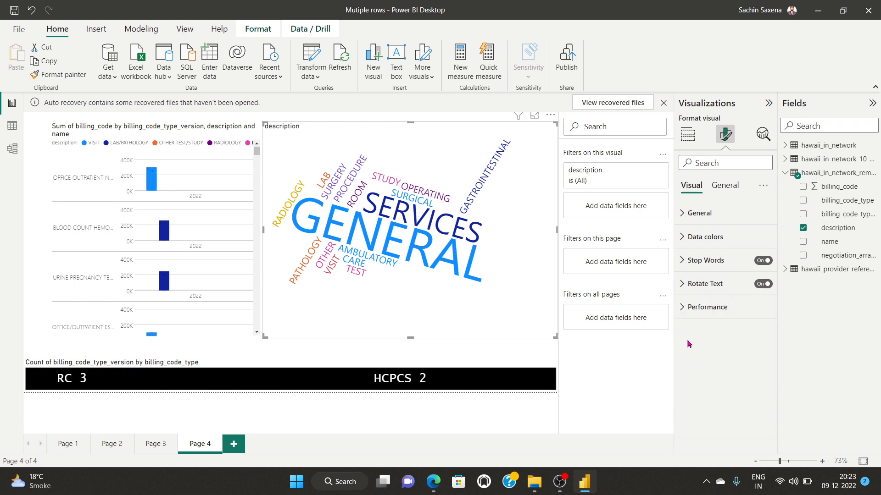
left_click(683, 307)
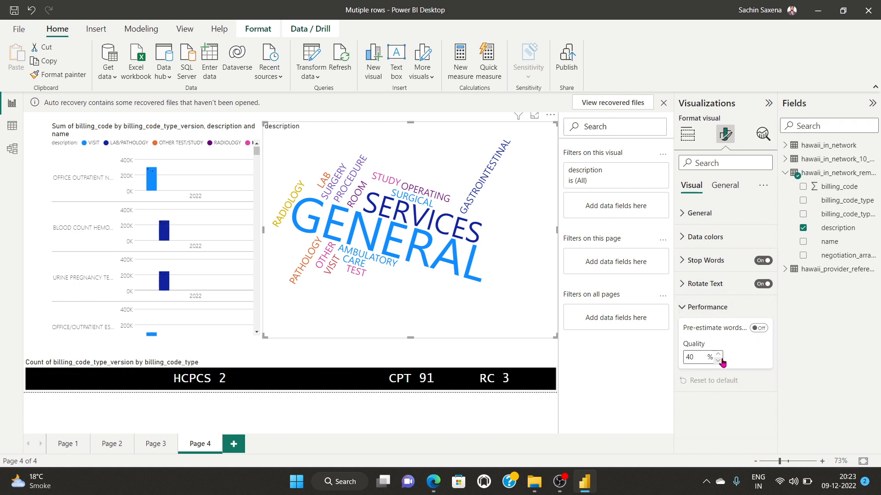
left_click(683, 306)
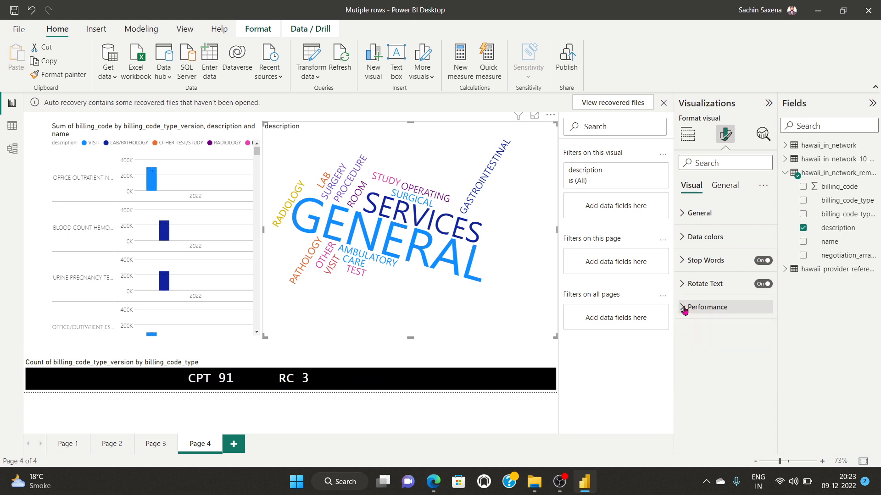
left_click(684, 236)
scroll(721, 321, "down", 5)
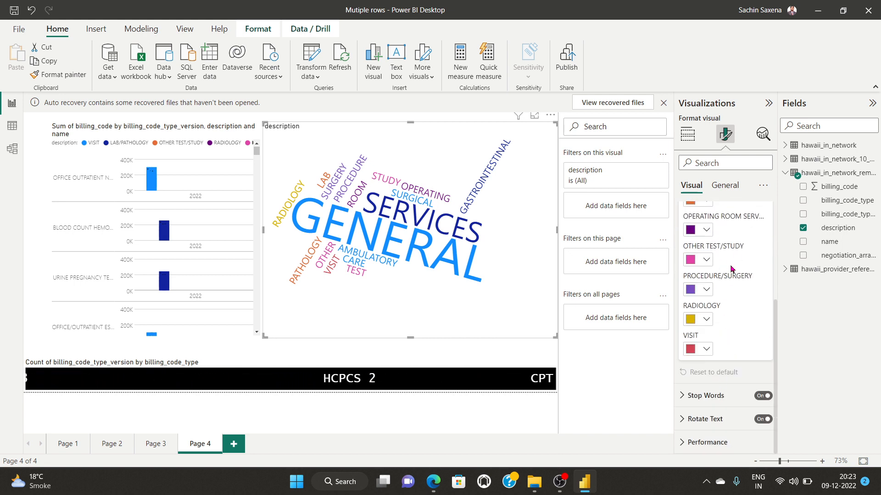
scroll(730, 268, "up", 4)
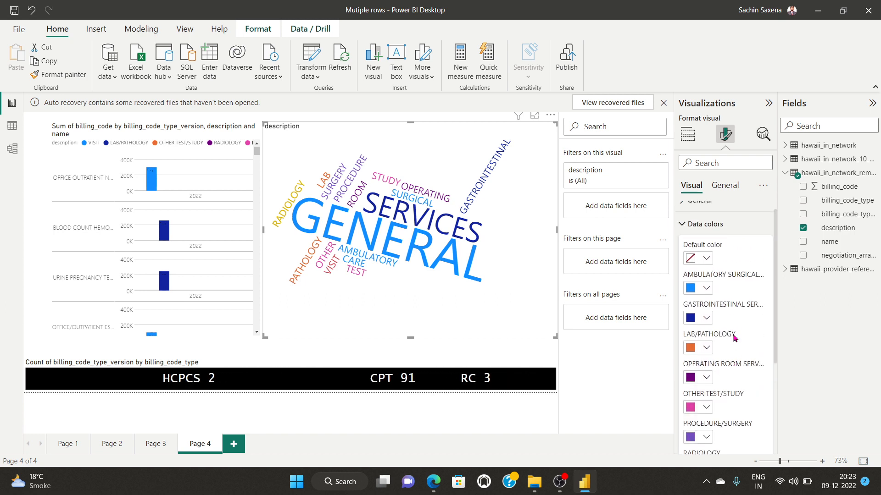
scroll(733, 334, "down", 3)
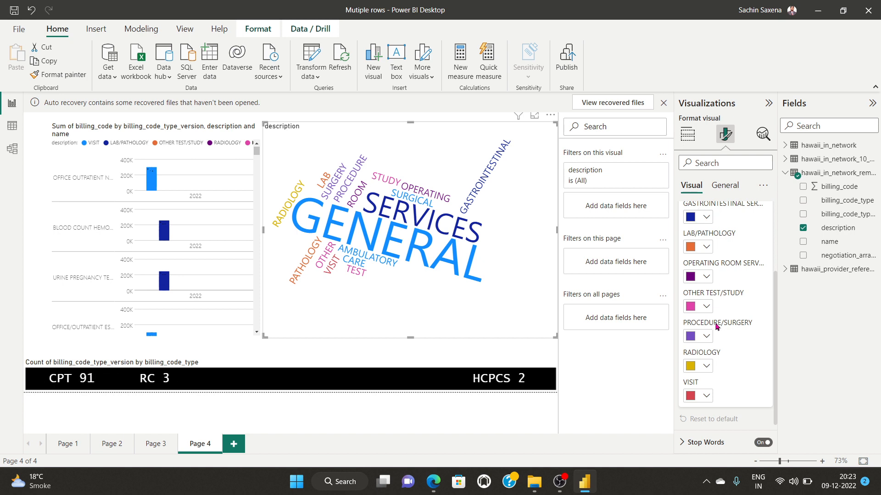
scroll(729, 350, "down", 1)
scroll(730, 350, "up", 4)
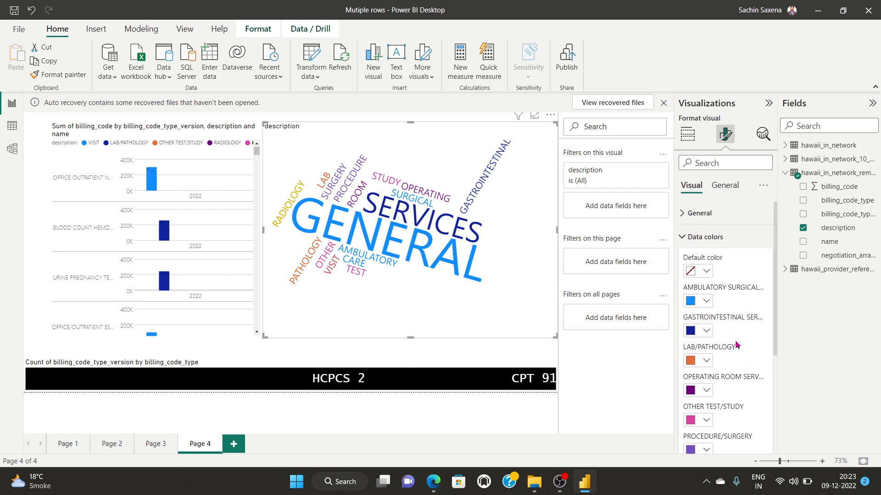
left_click(683, 236)
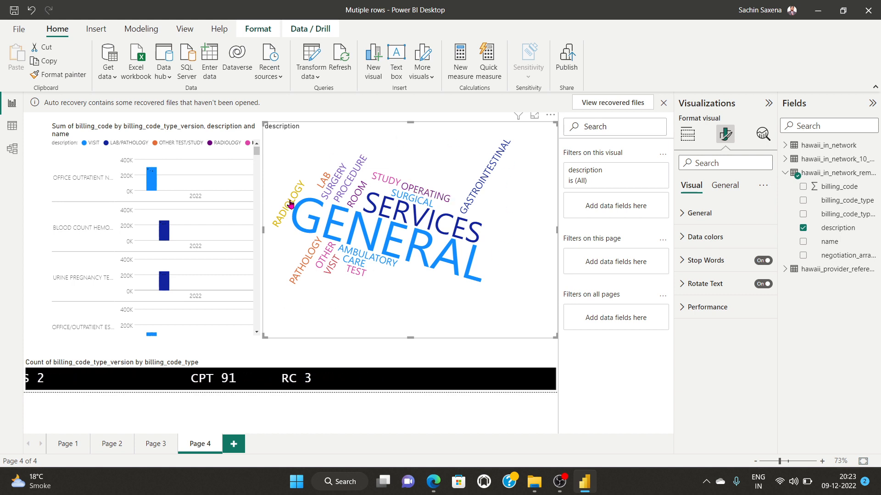
left_click(682, 215)
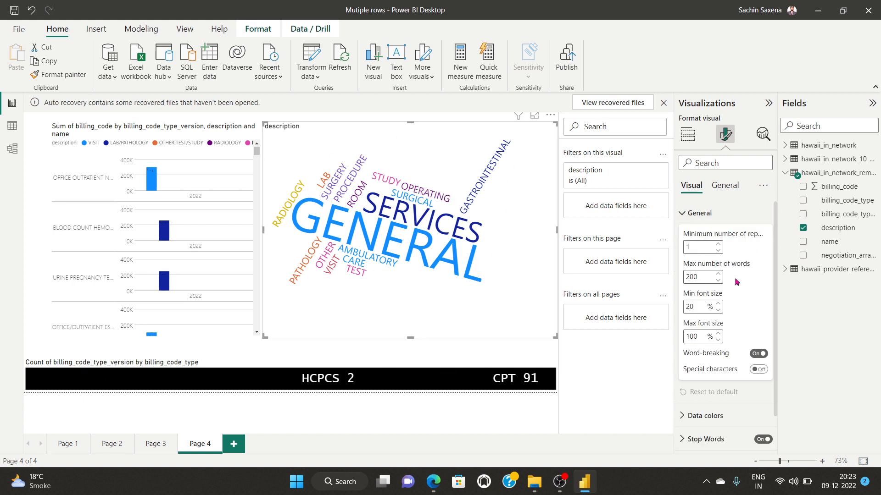
scroll(736, 282, "down", 1)
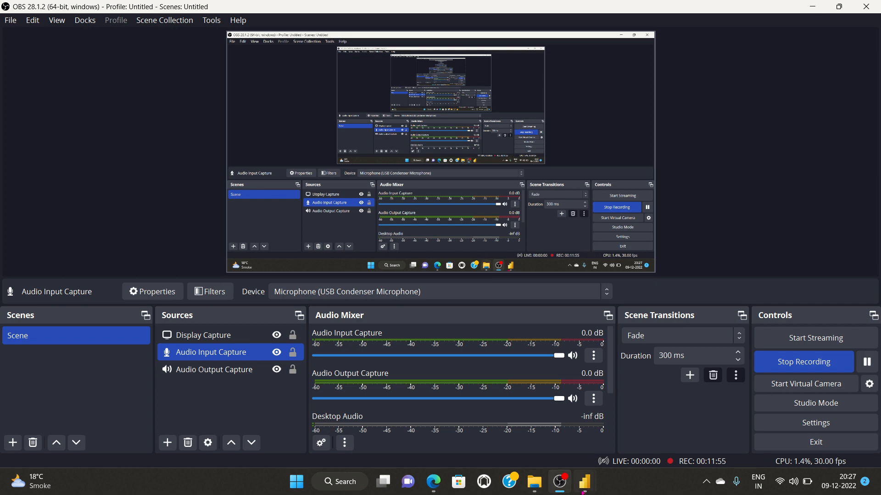
Step: Bring Power BI Desktop, with its visuals gallery searched for 'tor', back in front of OBS
mouse_move(584, 484)
left_click(644, 425)
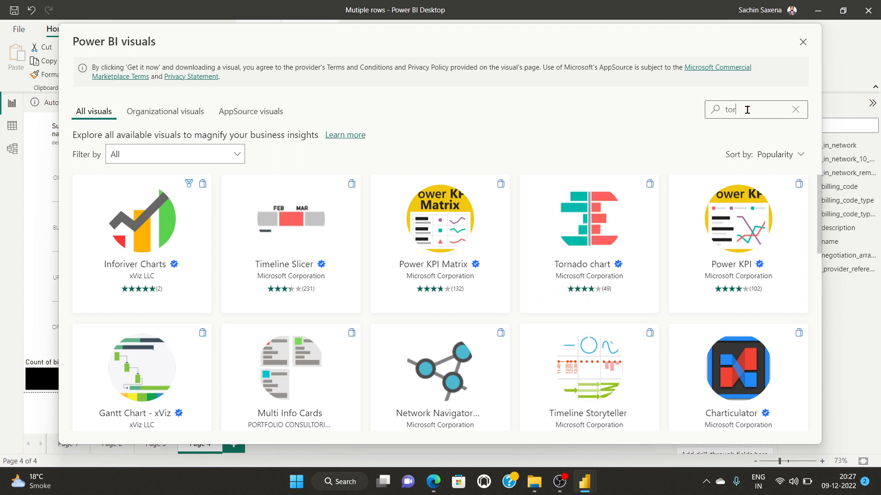
Step: Add the Tornado chart custom visual from the gallery, then pause the OBS recording
left_click(598, 231)
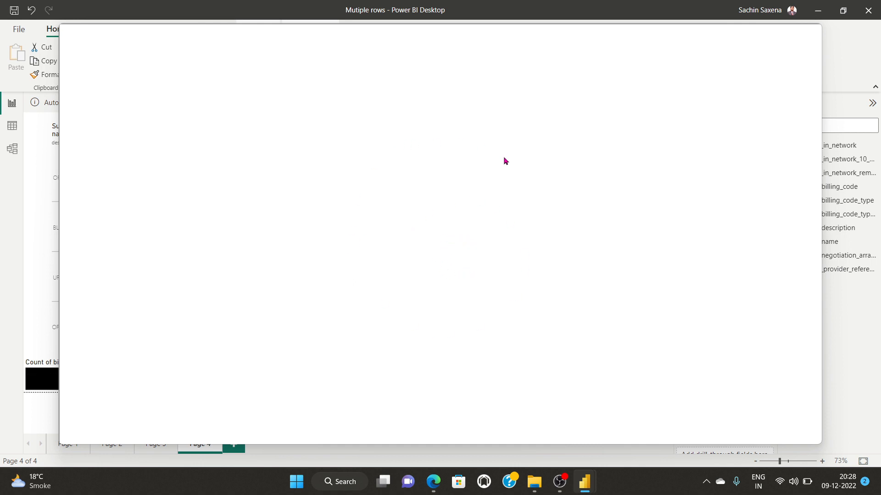
left_click(560, 483)
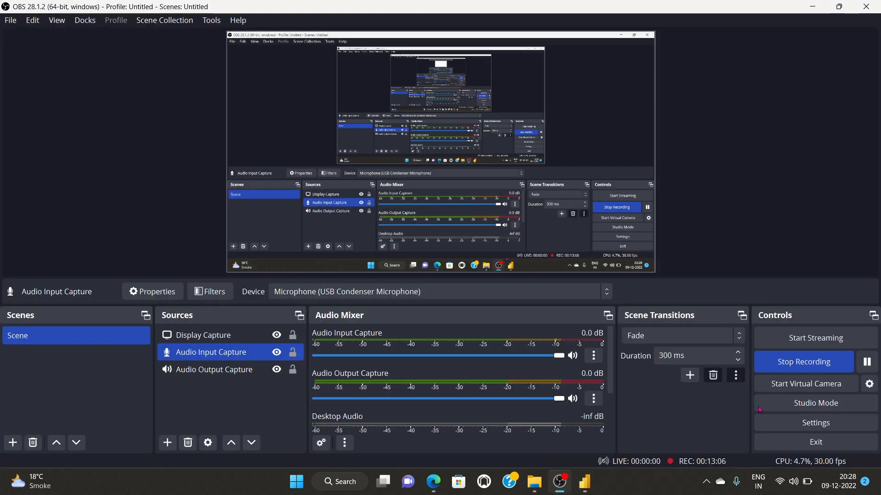
left_click(868, 364)
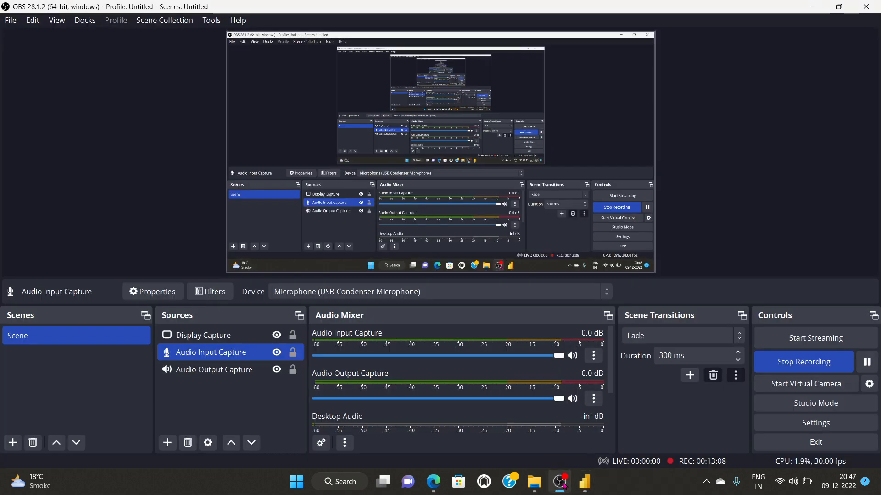
Step: Look over the Power BI service home page in Edge, then return to Power BI Desktop
left_click(564, 486)
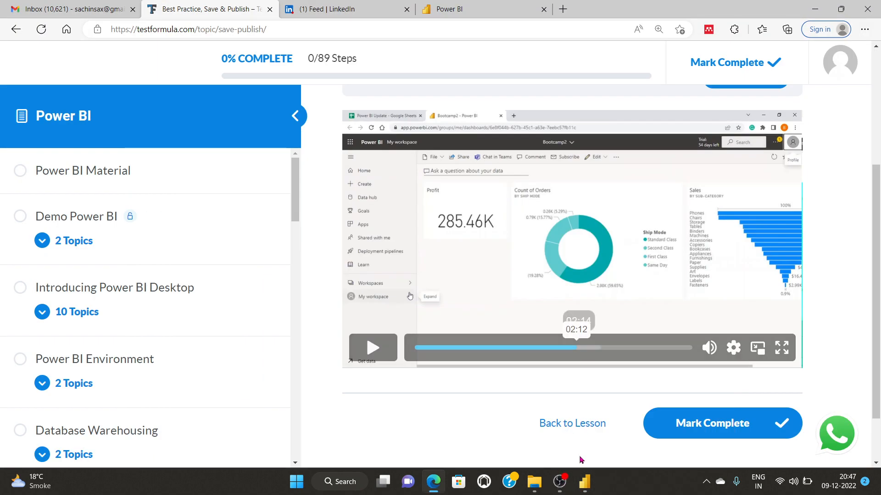
left_click(474, 5)
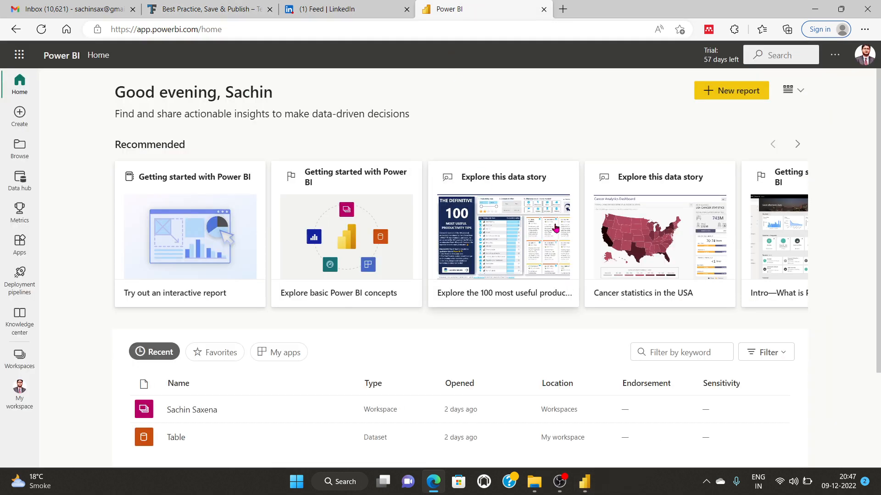
scroll(334, 205, "down", 2)
scroll(335, 237, "up", 3)
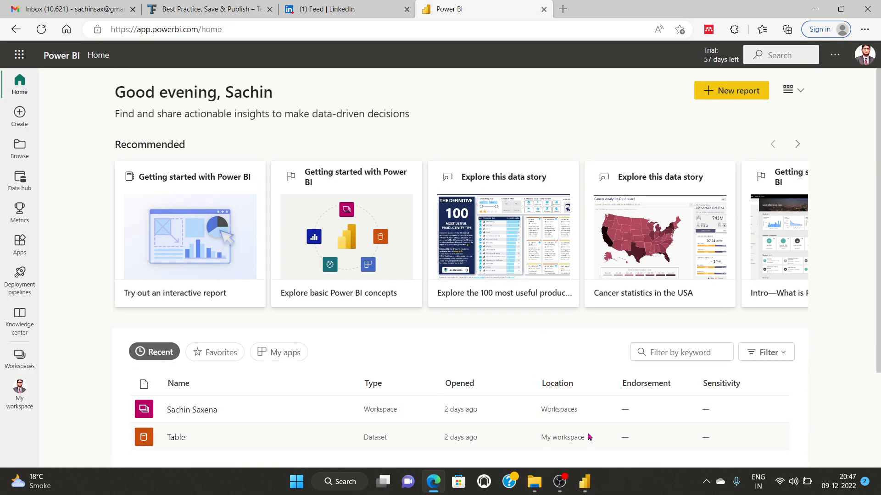
left_click(584, 482)
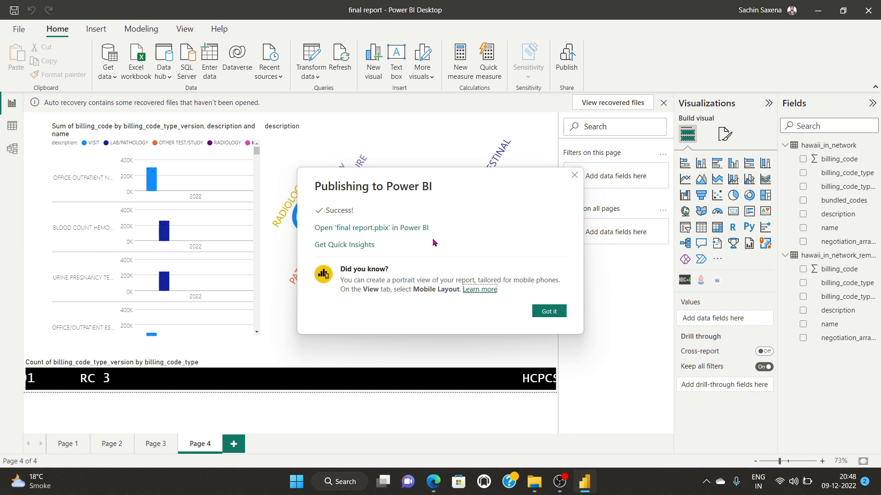
Step: Dismiss the publish confirmation and feedback prompt, briefly visit the Power BI service, then return
left_click(549, 311)
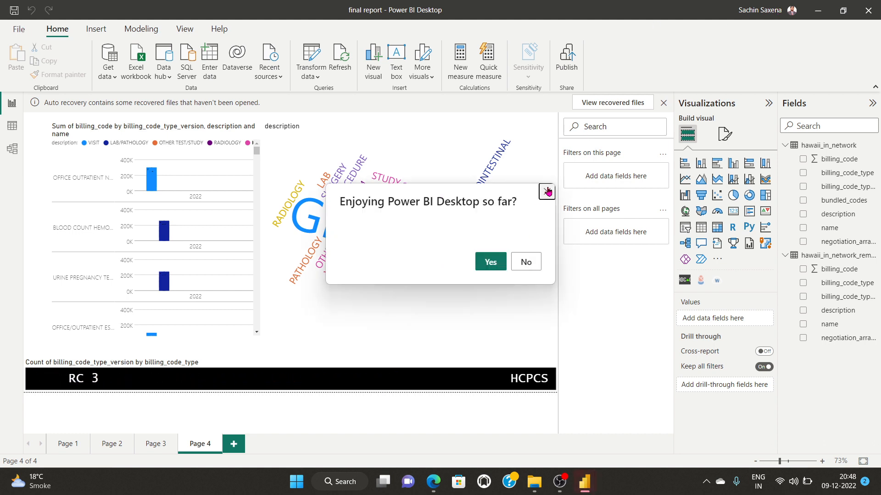
left_click(547, 191)
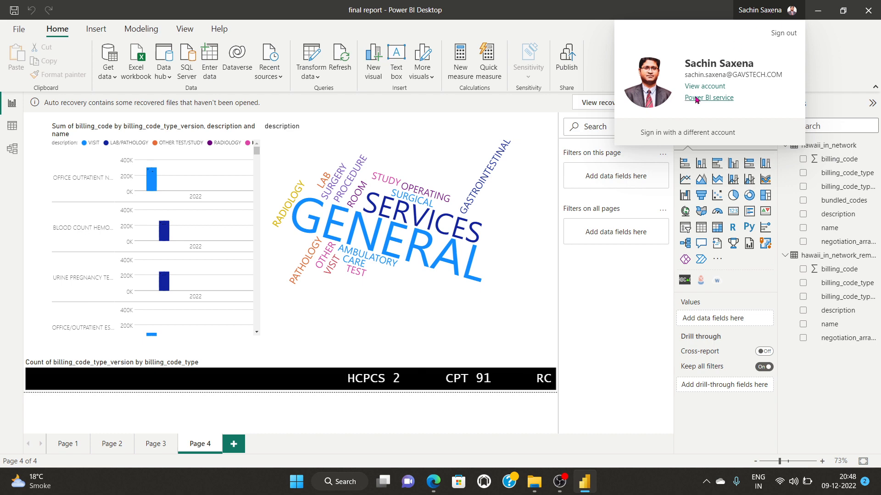
left_click(696, 99)
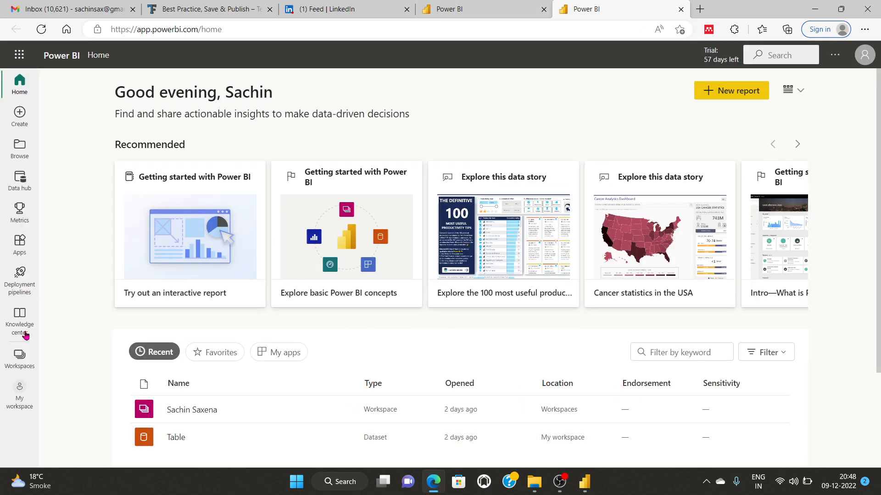
left_click(816, 9)
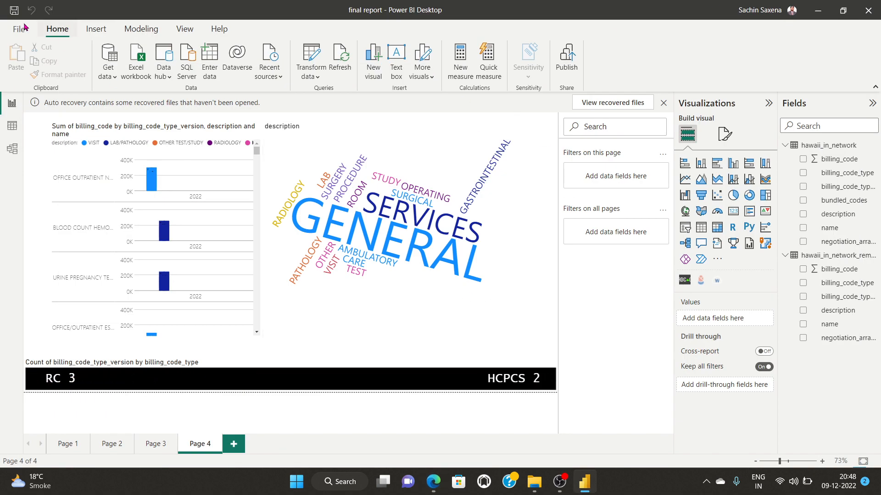
Step: Republish final report to the workspace but cancel replacing the existing dataset, then switch to the browser
left_click(41, 31)
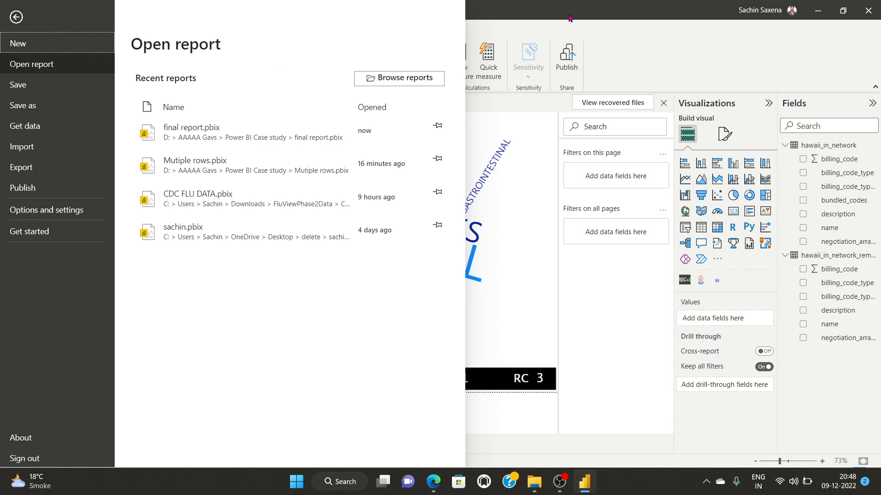
key("Escape")
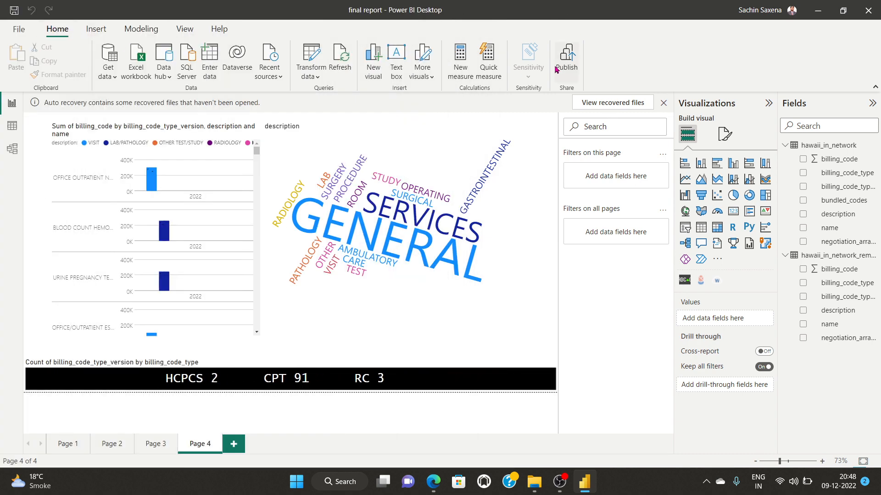
left_click(568, 57)
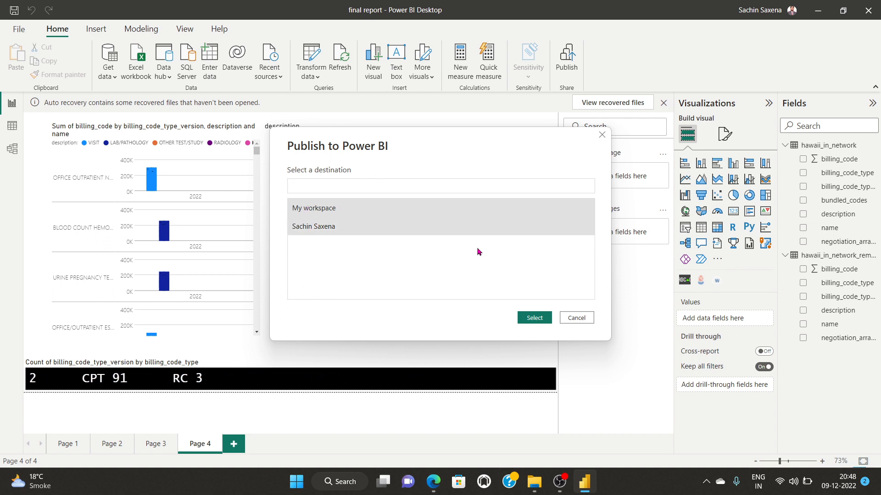
left_click(537, 321)
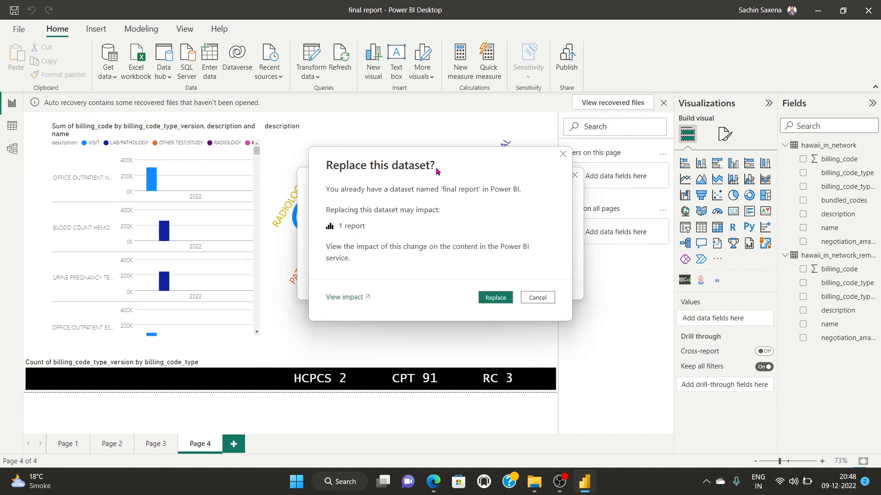
left_click_drag(436, 164, 686, 143)
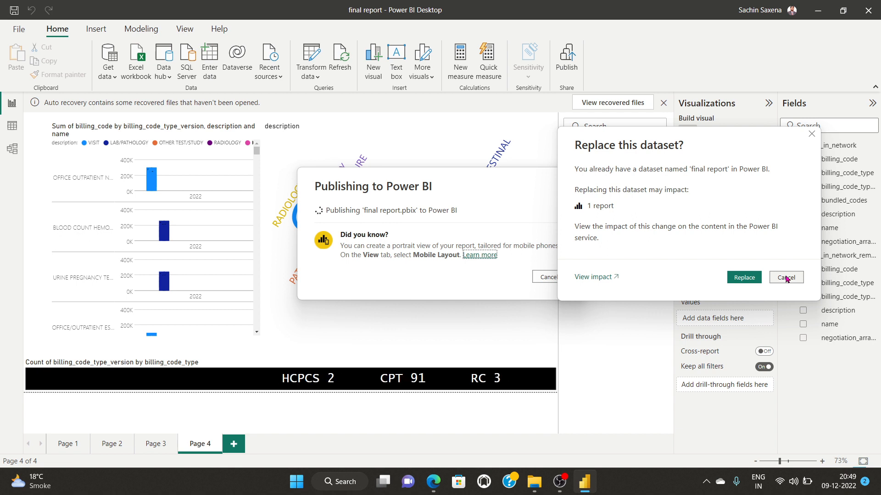
left_click(786, 278)
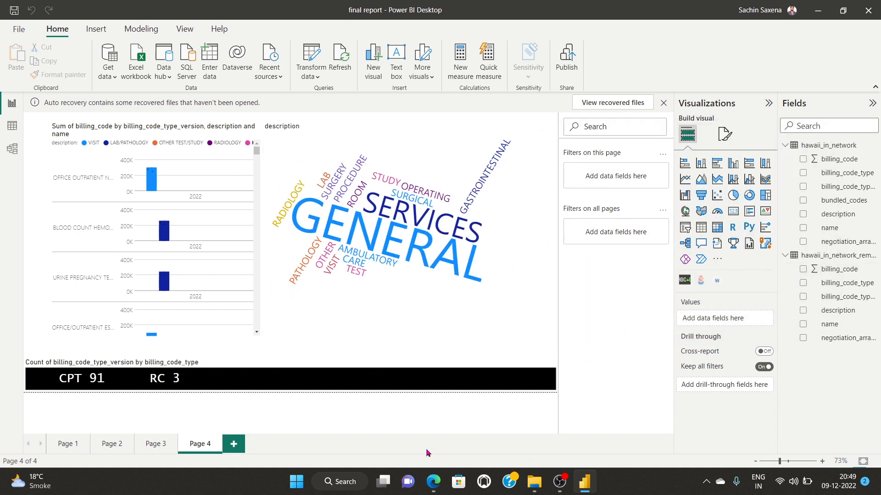
left_click(433, 481)
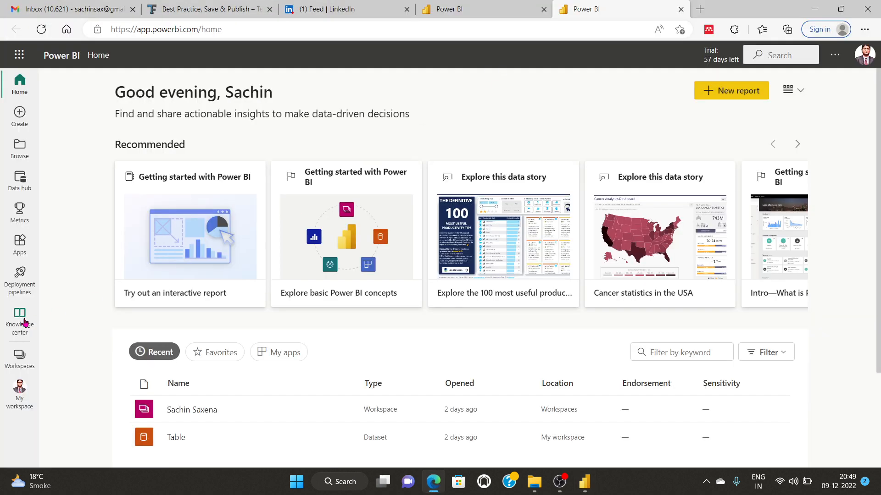
Step: Check the shared team workspace, then switch to My workspace listing final report and its dataset
left_click(18, 358)
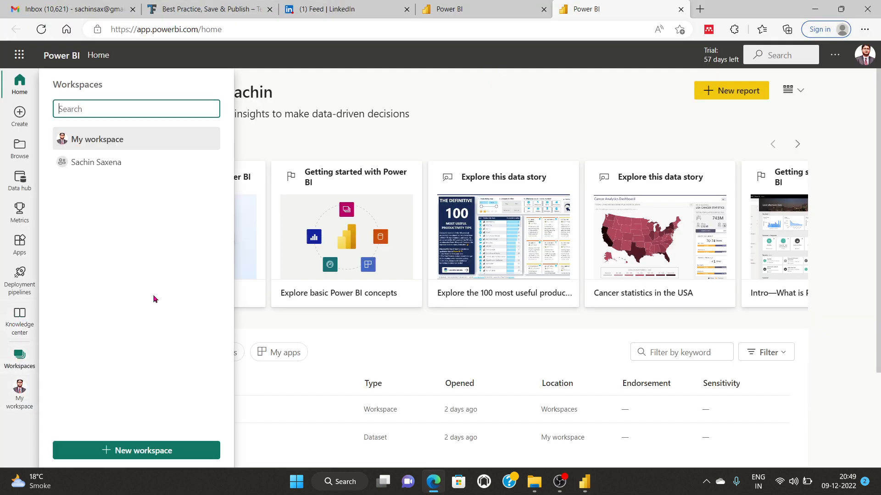
left_click(89, 164)
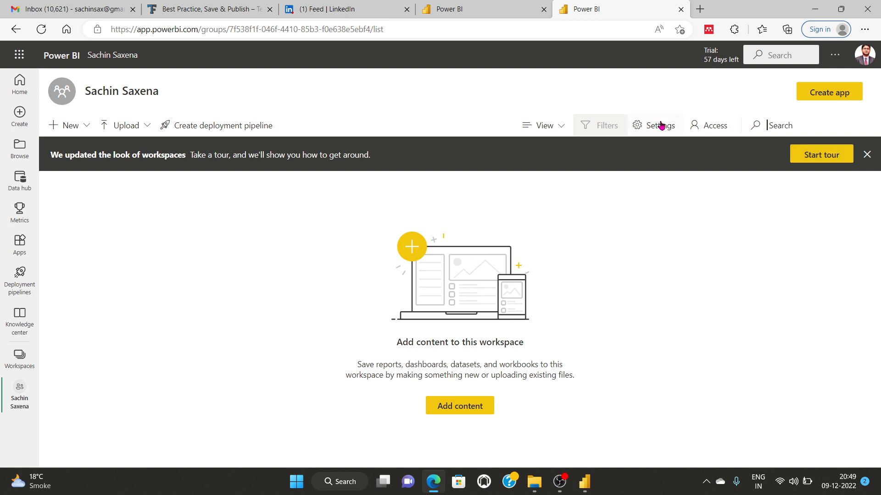
left_click(20, 361)
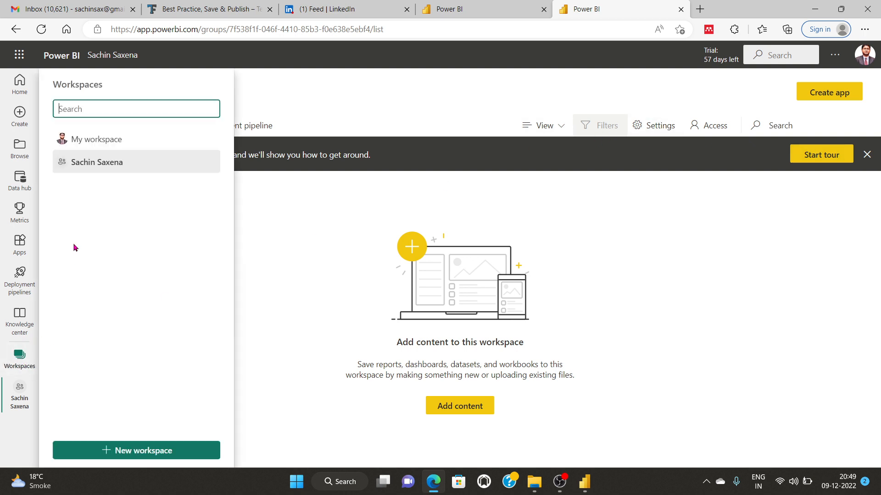
left_click(92, 139)
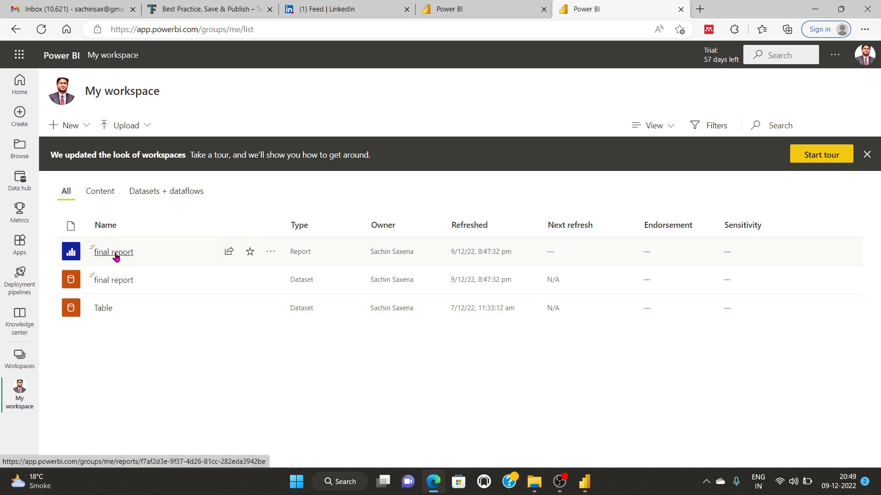
Step: Open the published final report on Page 1, dismissing the Share to PowerPoint tip
left_click(116, 254)
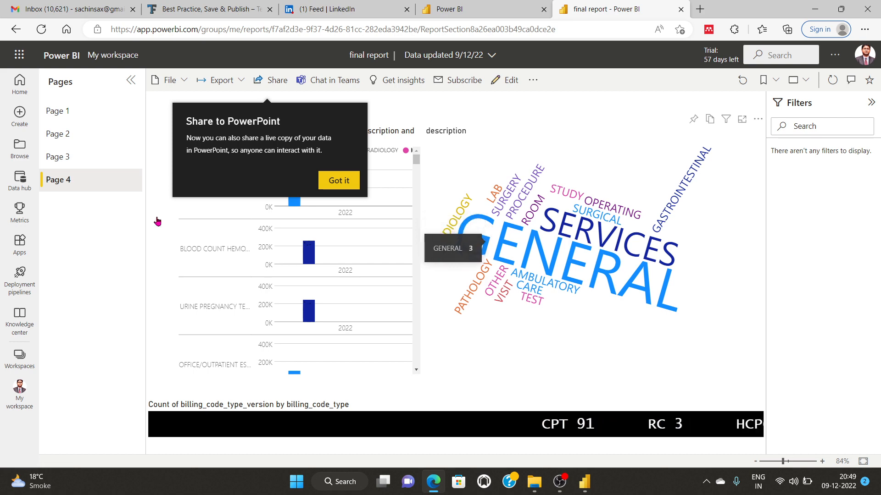
left_click(64, 112)
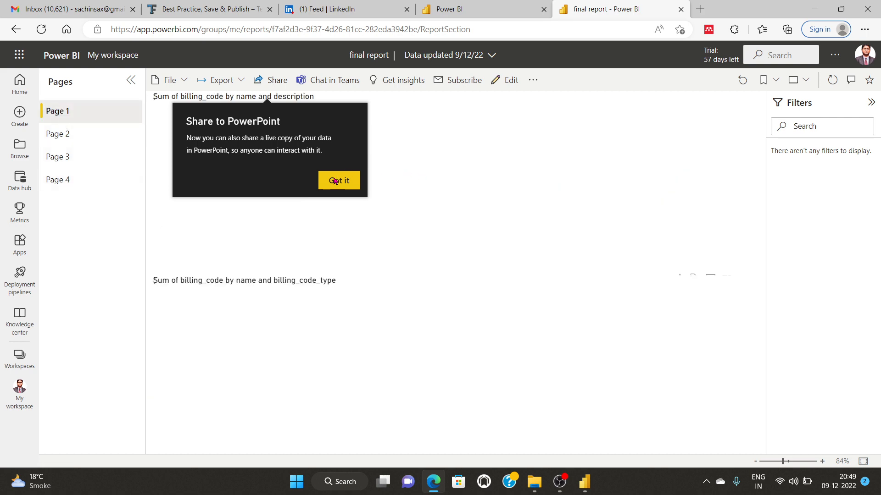
left_click(335, 181)
scroll(191, 270, "down", 3)
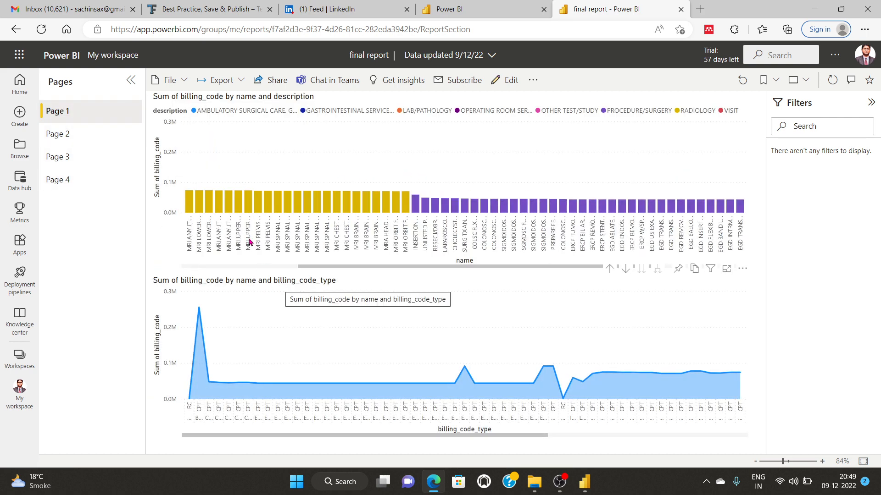
scroll(240, 185, "up", 2)
scroll(202, 186, "up", 2)
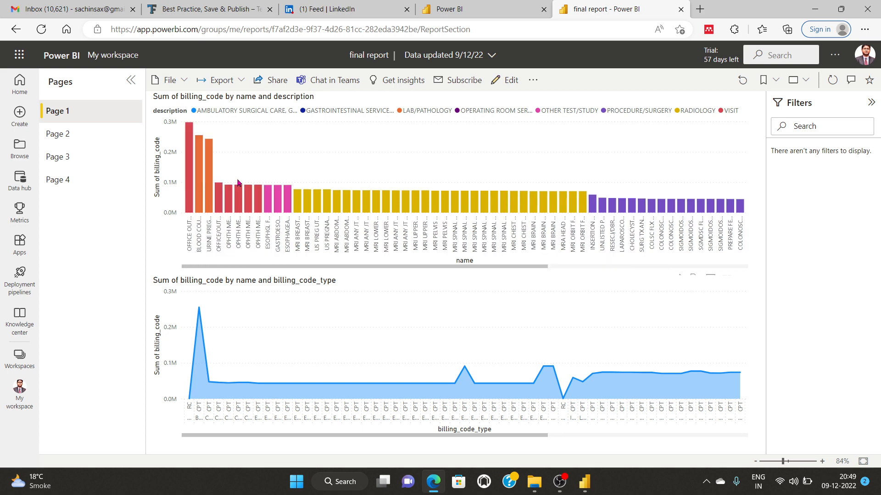
scroll(238, 183, "down", 2)
scroll(238, 183, "up", 2)
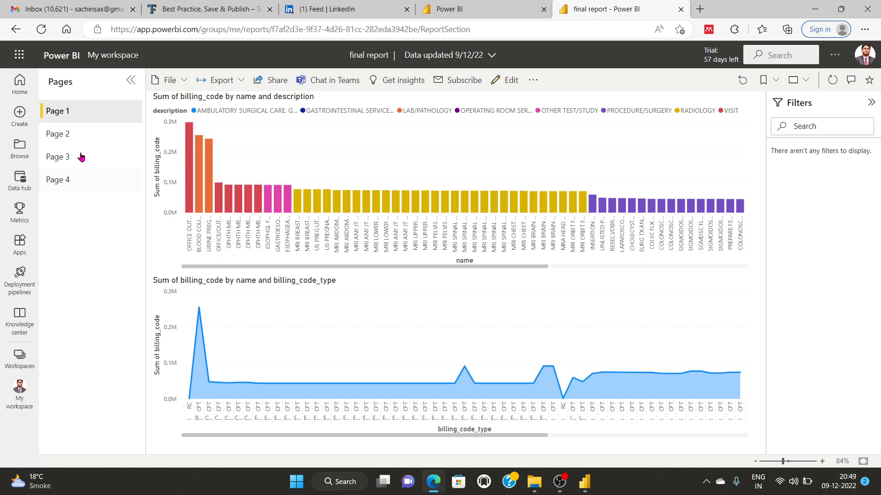
Step: Review Page 2, Page 3's billing table and Page 4's word cloud
left_click(61, 137)
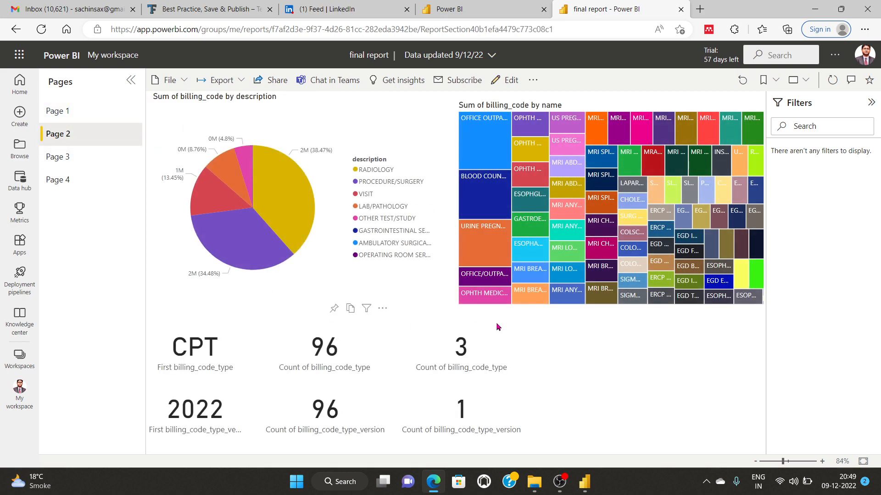
left_click(65, 159)
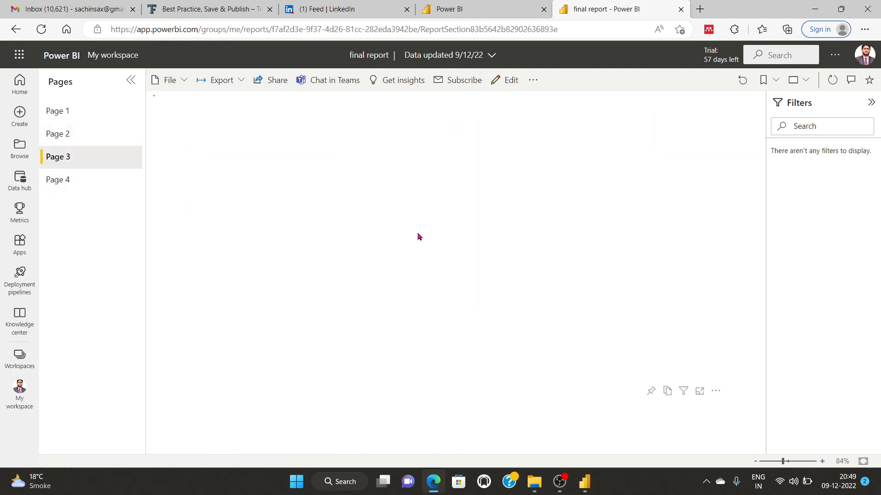
scroll(385, 273, "down", 20)
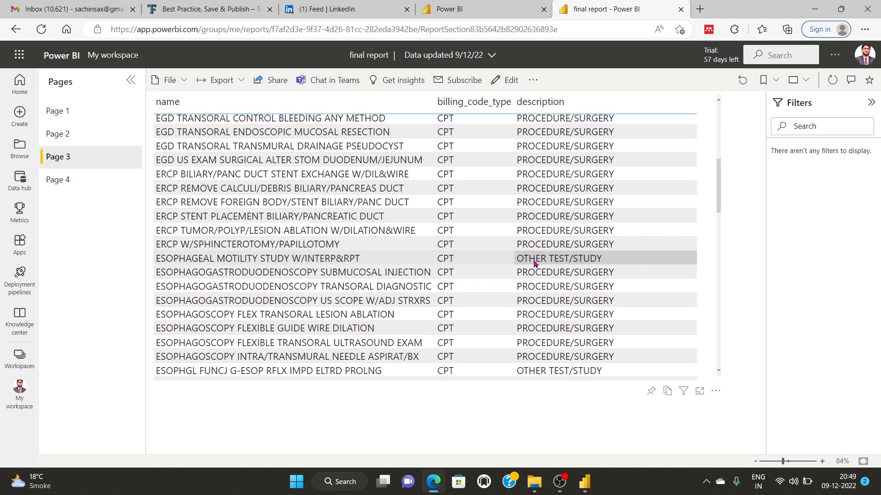
left_click(58, 180)
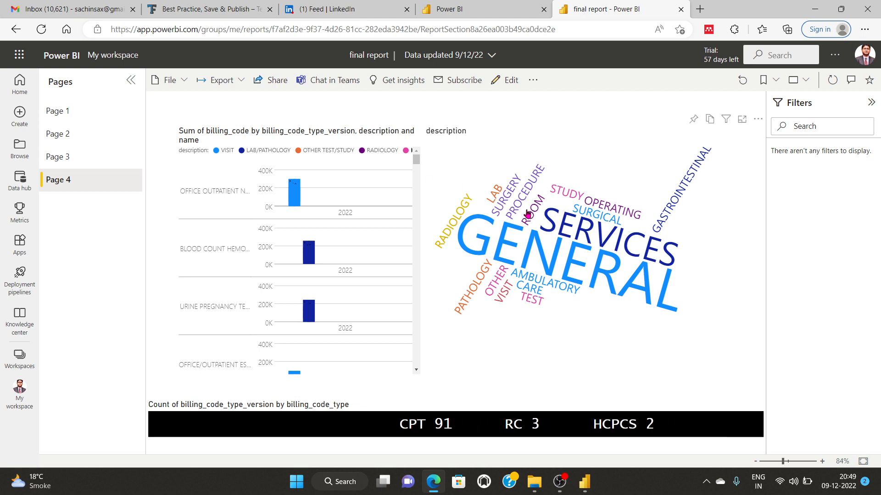
mouse_move(526, 258)
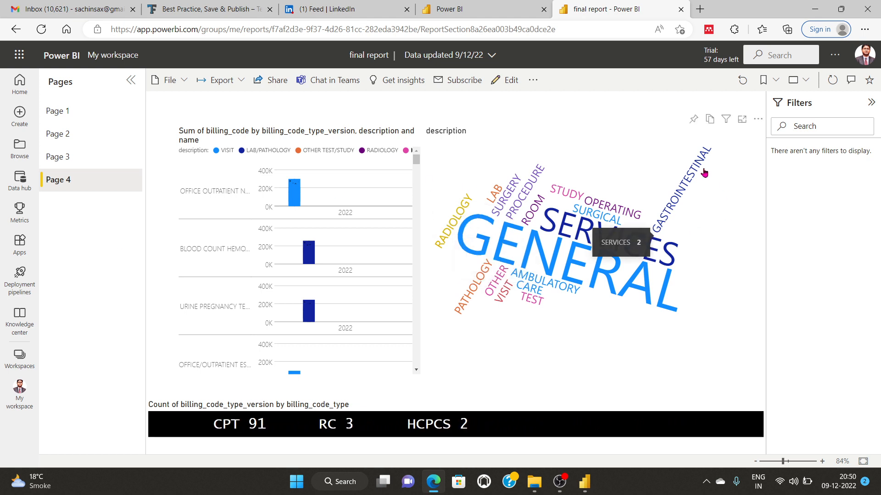
left_click(560, 481)
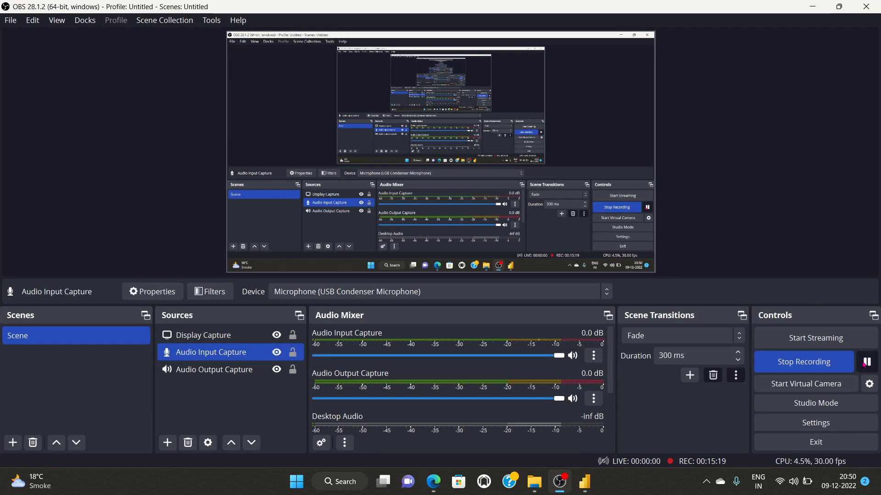
left_click(864, 365)
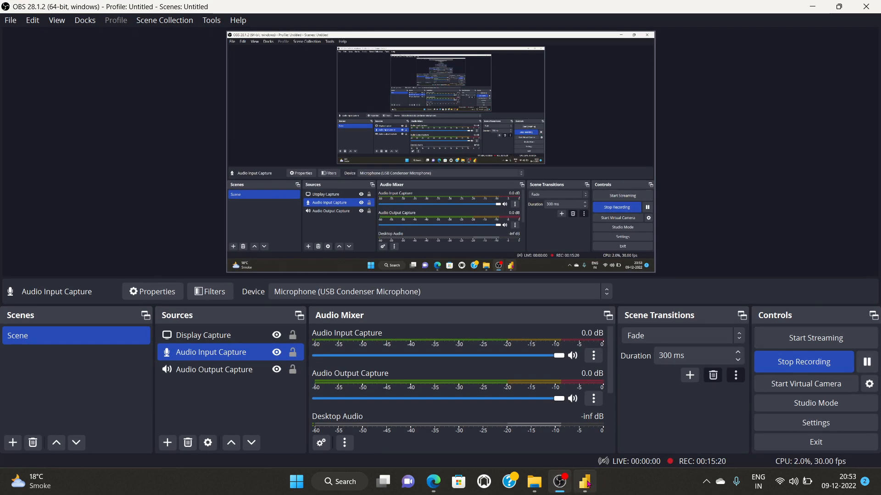
left_click(585, 482)
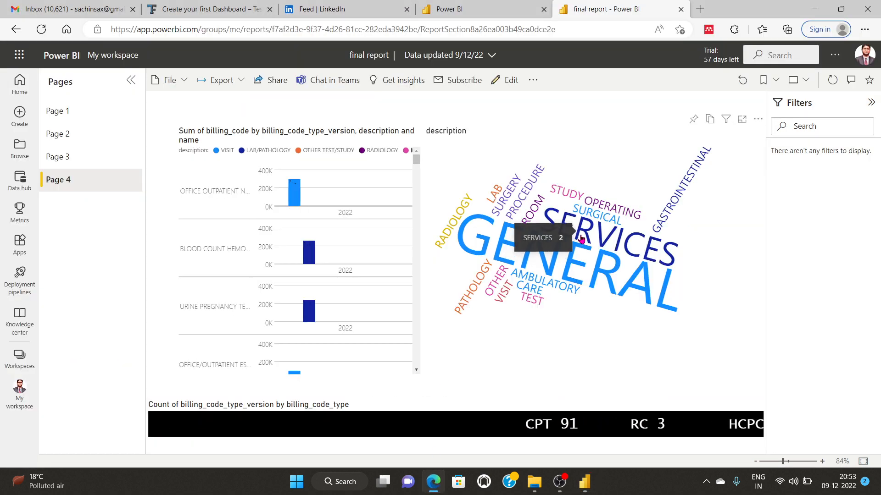
mouse_move(726, 120)
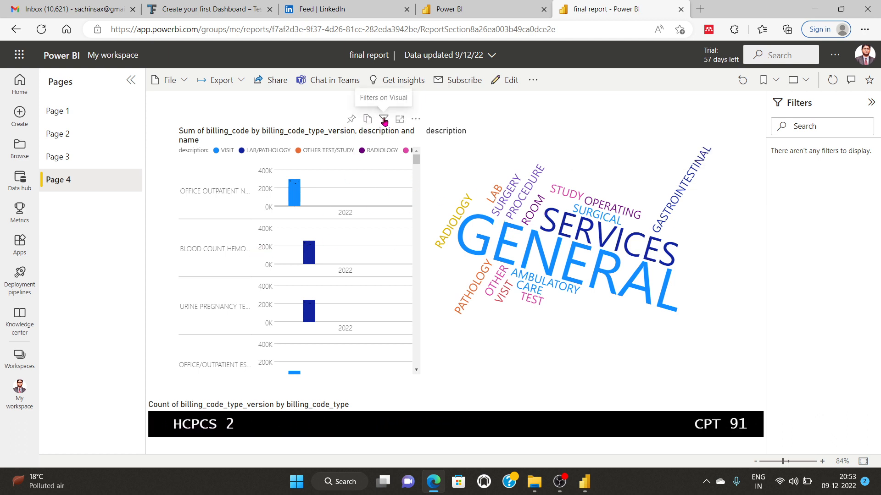
mouse_move(384, 120)
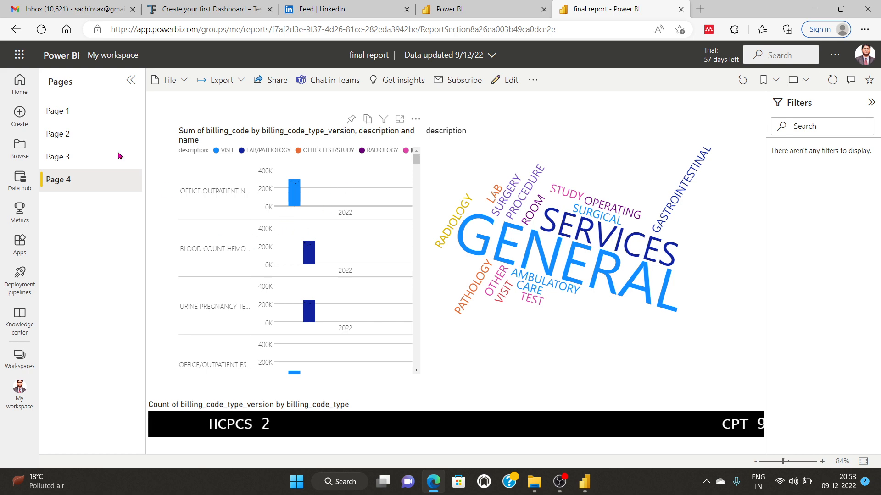
left_click(60, 158)
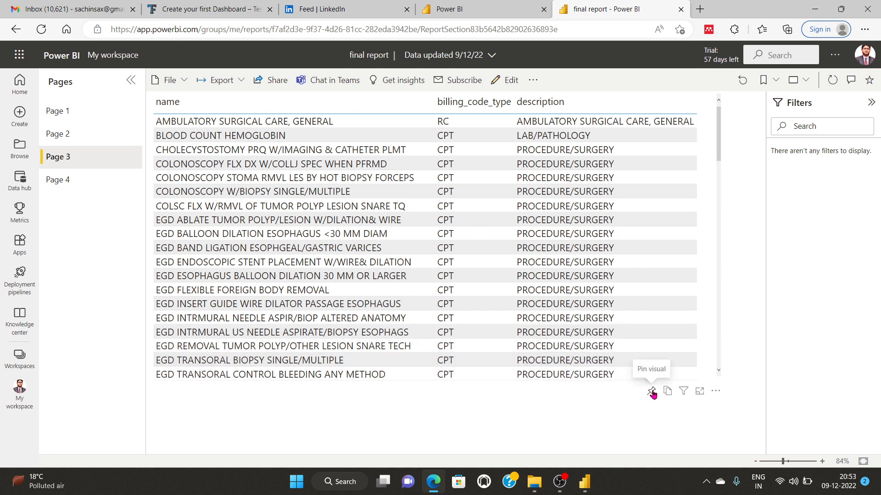
left_click(56, 138)
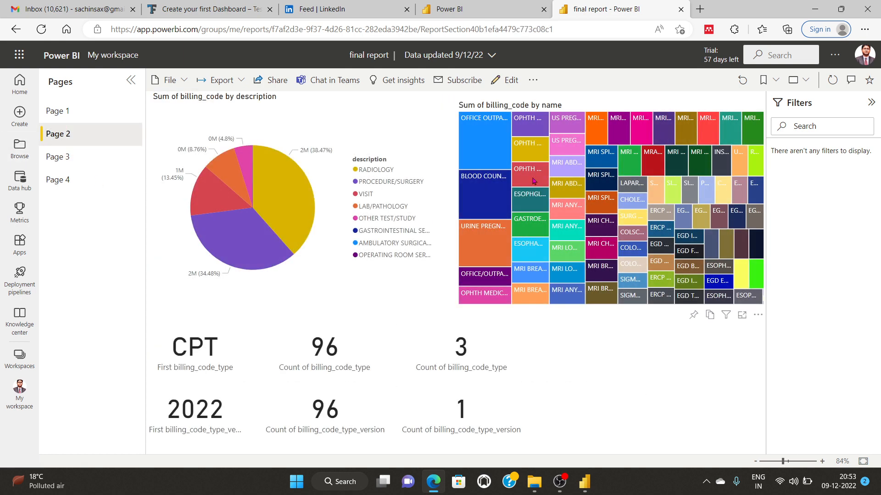
left_click(58, 180)
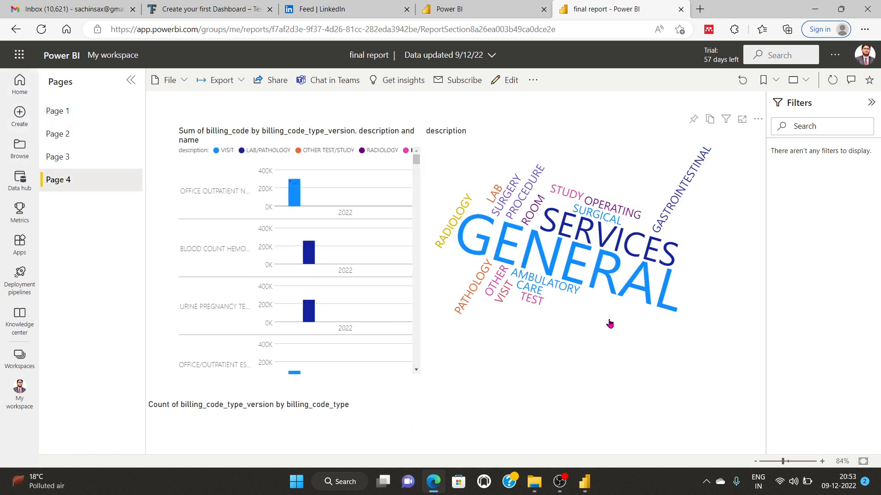
Step: Pin Page 4's description word cloud to a new dashboard named with the user's name plus '_First_Dashboard'
left_click(694, 120)
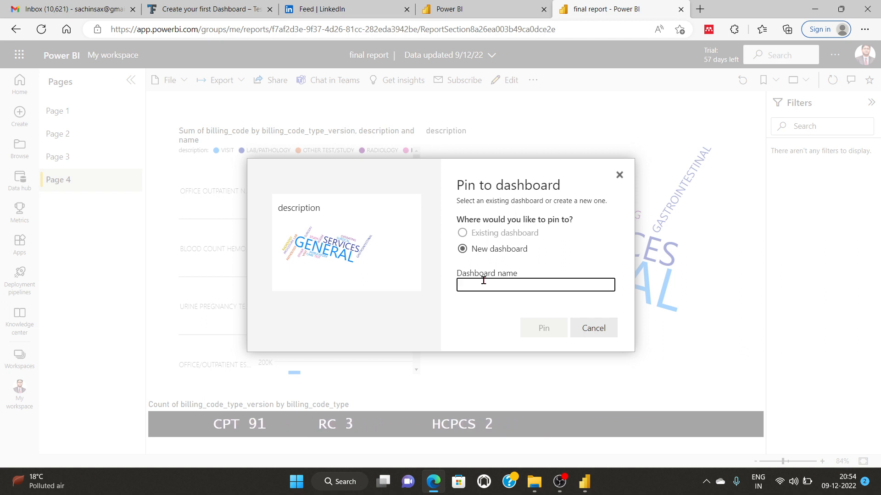
type("Sachin_Fir")
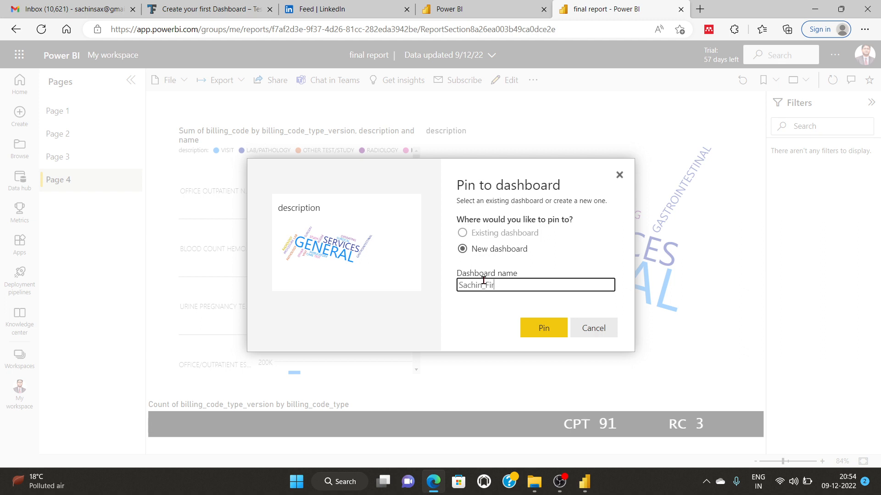
type("st_Da")
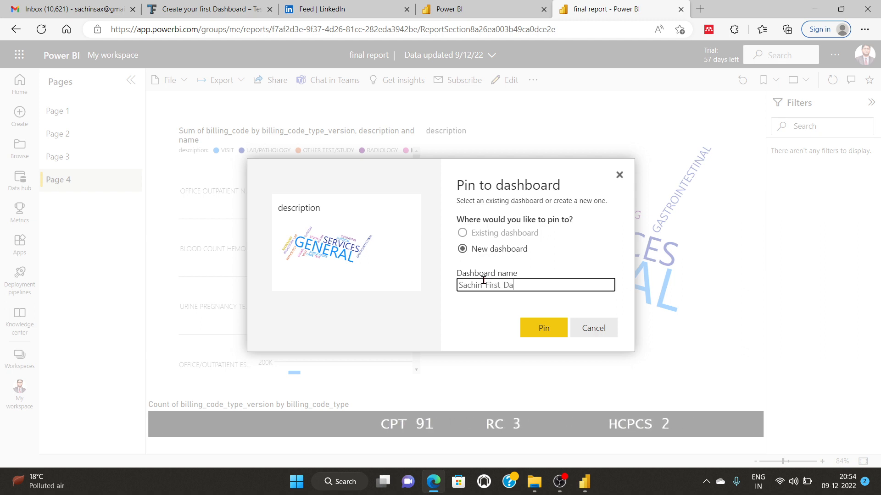
type("shboard")
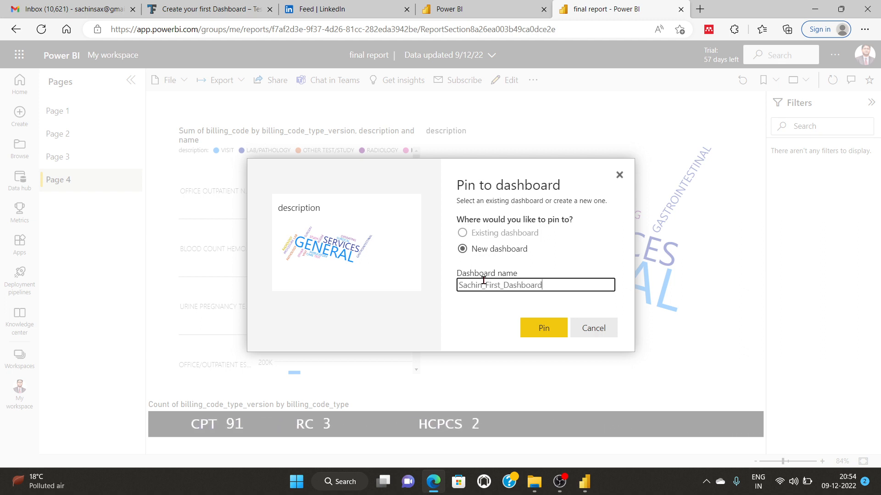
left_click(552, 330)
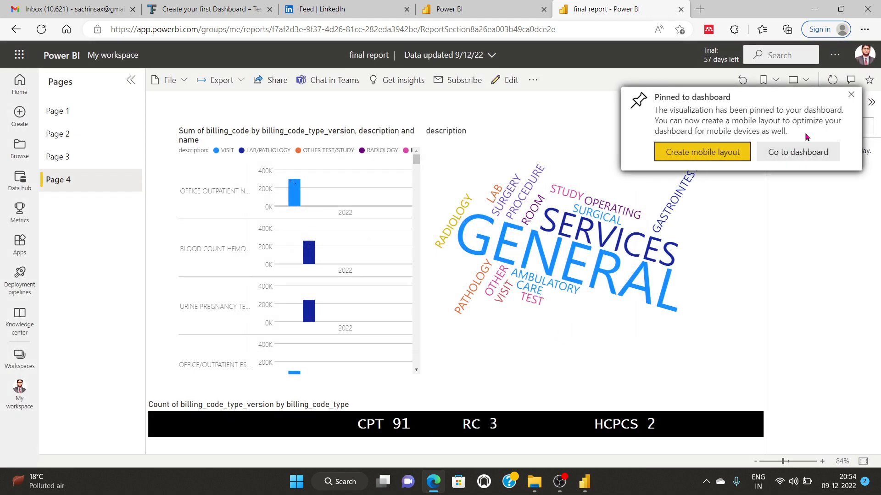
left_click(850, 94)
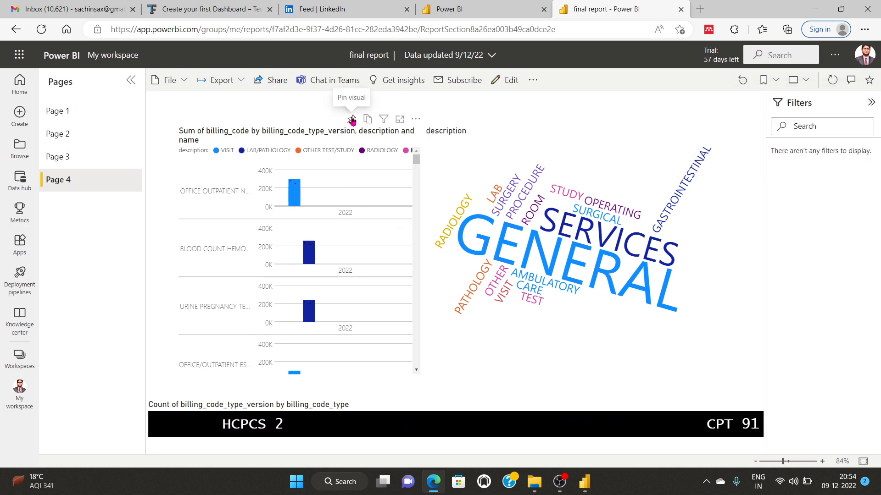
Step: Pin the Page 4 billing_code bar chart to the newly created dashboard
left_click(352, 120)
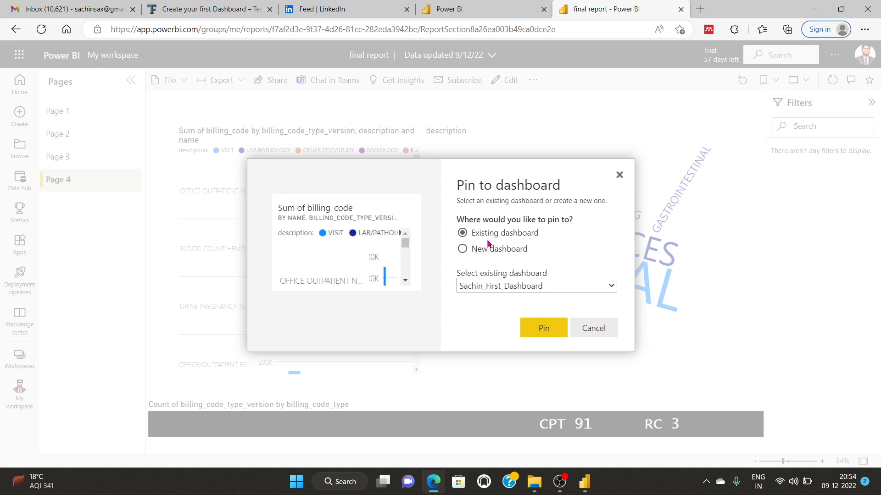
left_click(512, 286)
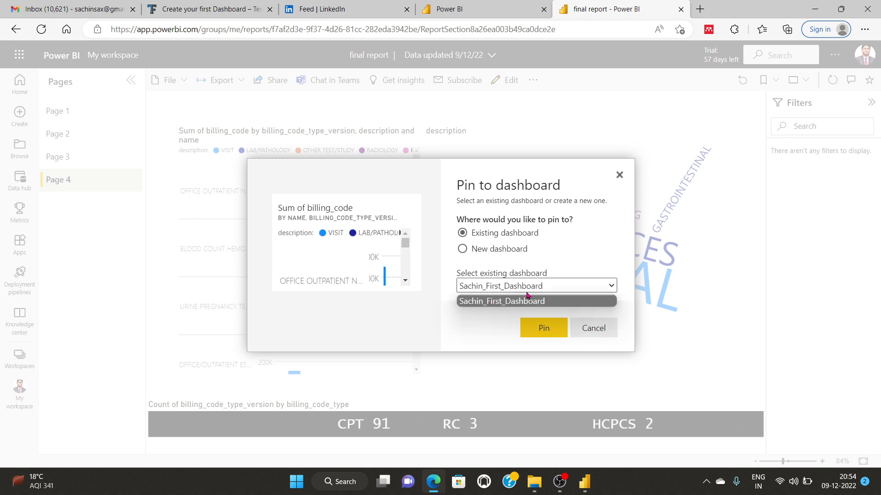
left_click(514, 300)
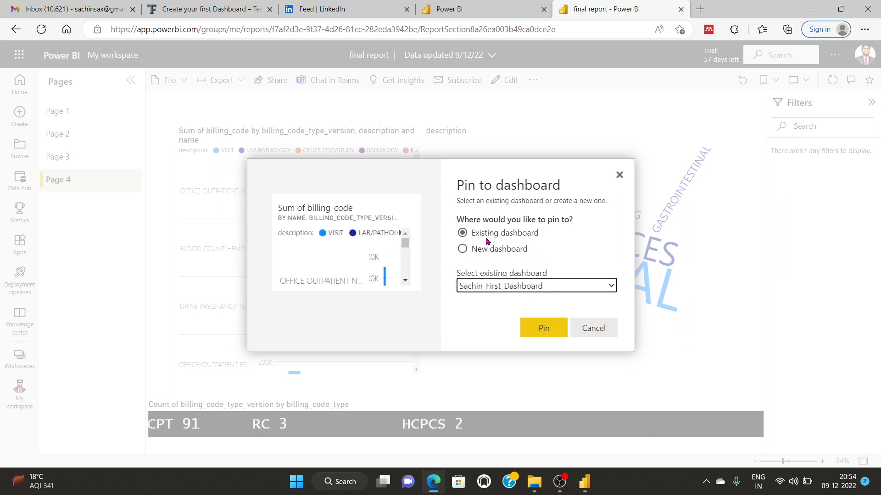
left_click(542, 329)
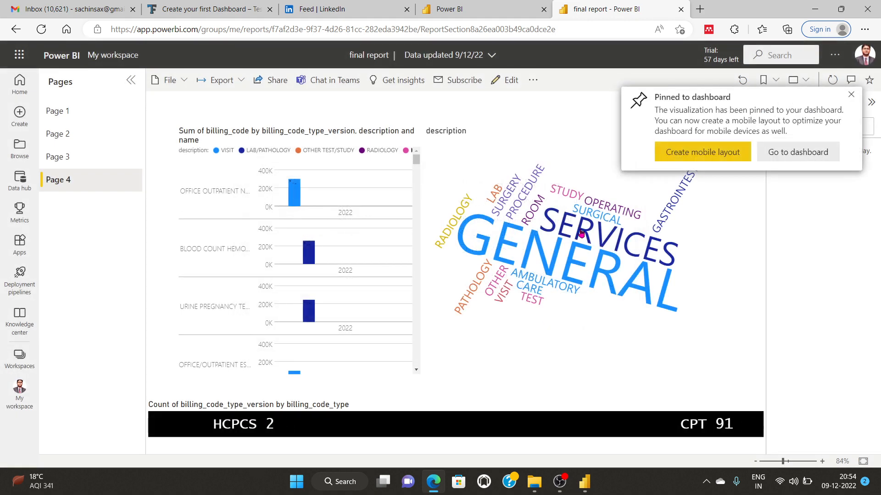
Step: Pin Page 3's name/description billing table to the same dashboard, then move to Page 2
left_click(58, 156)
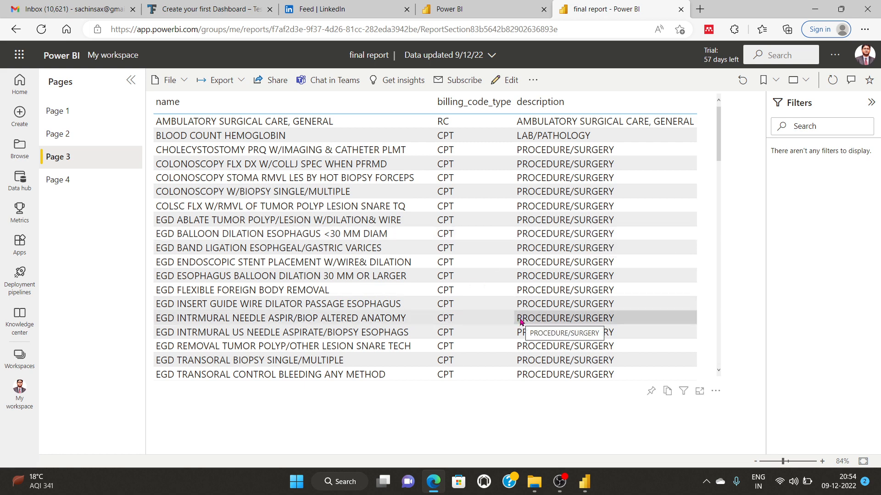
scroll(521, 332, "down", 2)
scroll(516, 338, "up", 2)
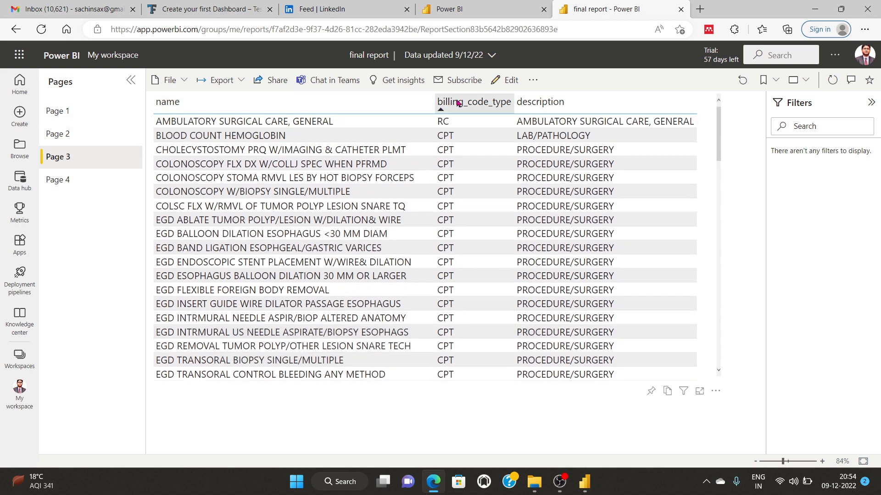
left_click(651, 392)
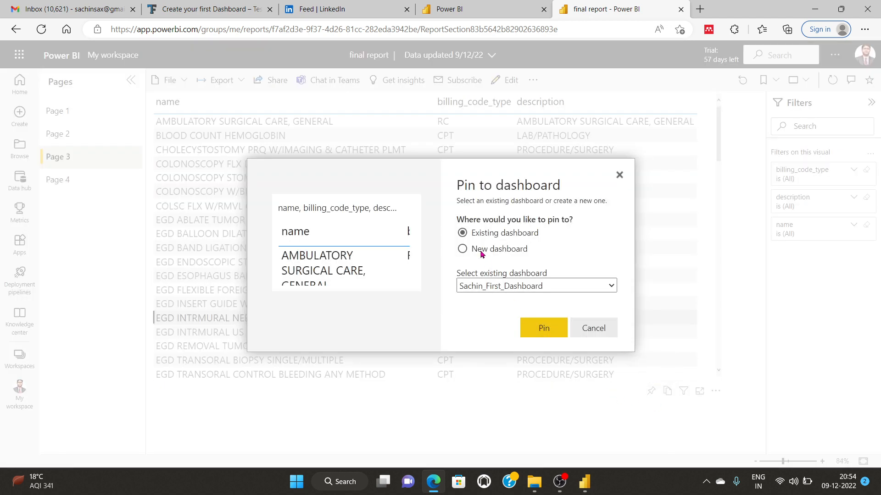
left_click(533, 329)
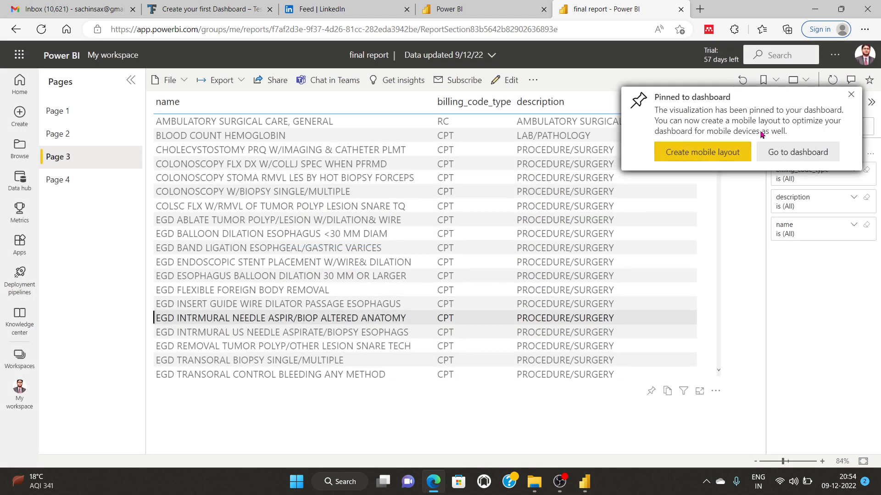
left_click(65, 133)
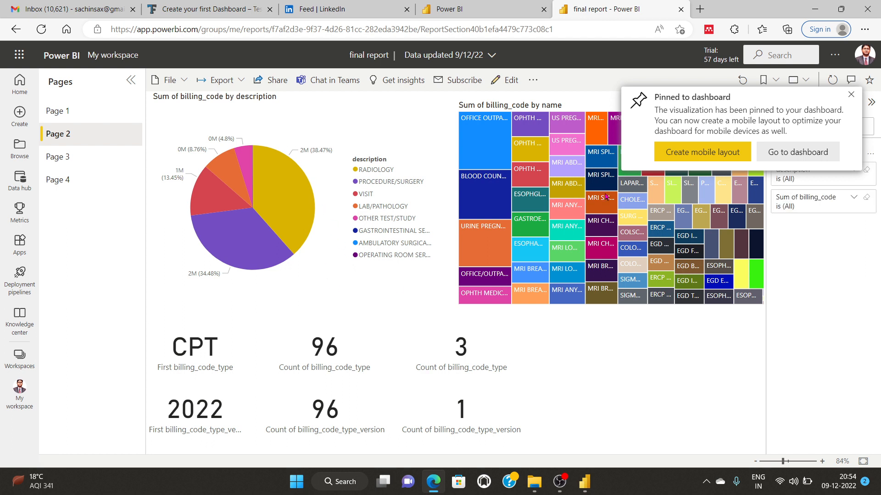
Step: Pin Page 2's billing_code treemap to the existing dashboard
left_click(850, 95)
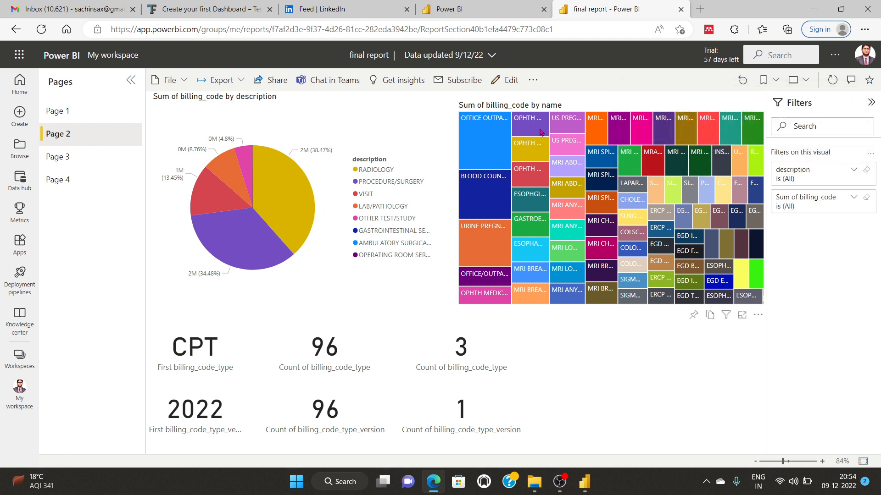
left_click(478, 130)
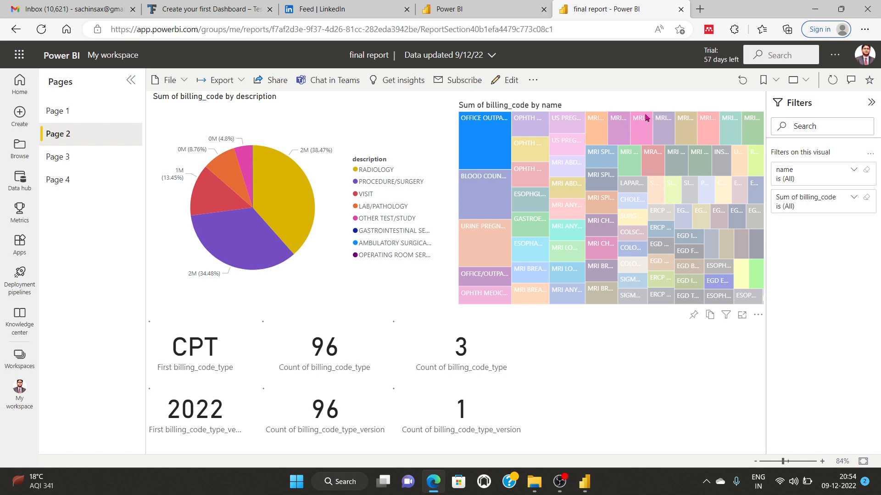
left_click(693, 315)
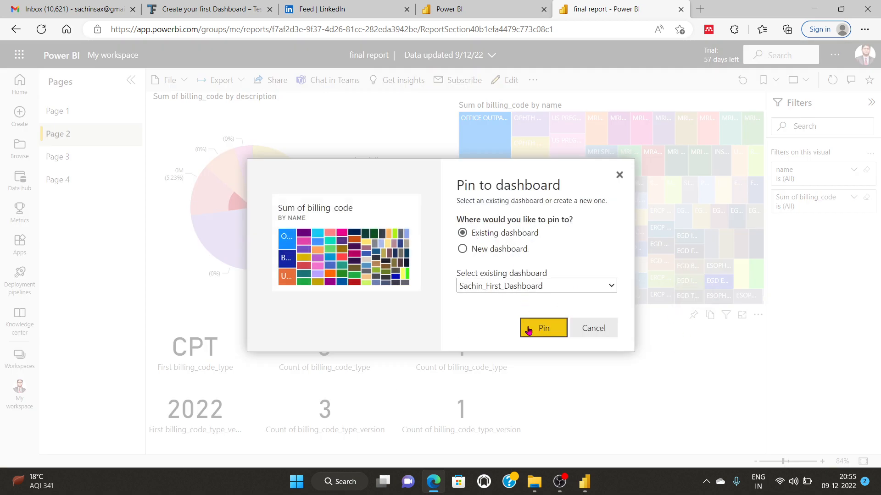
left_click(530, 329)
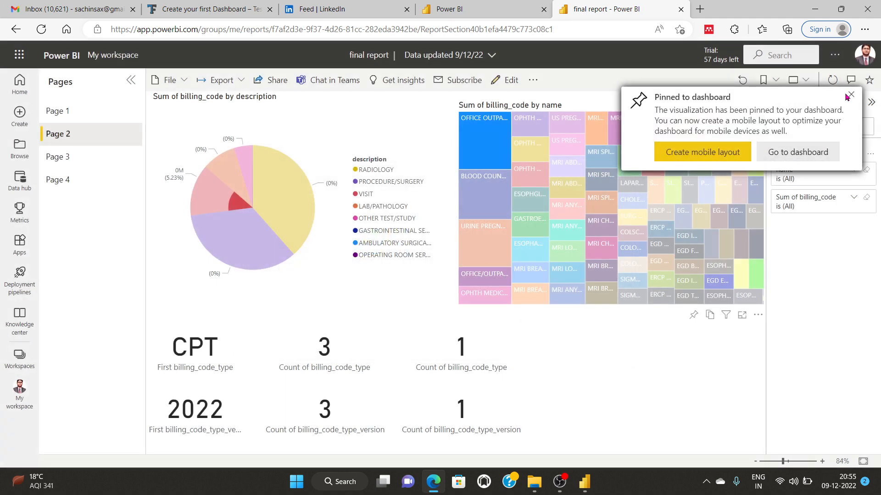
Step: Pin the pie chart by description to the dashboard too, then move to Page 1
left_click(369, 134)
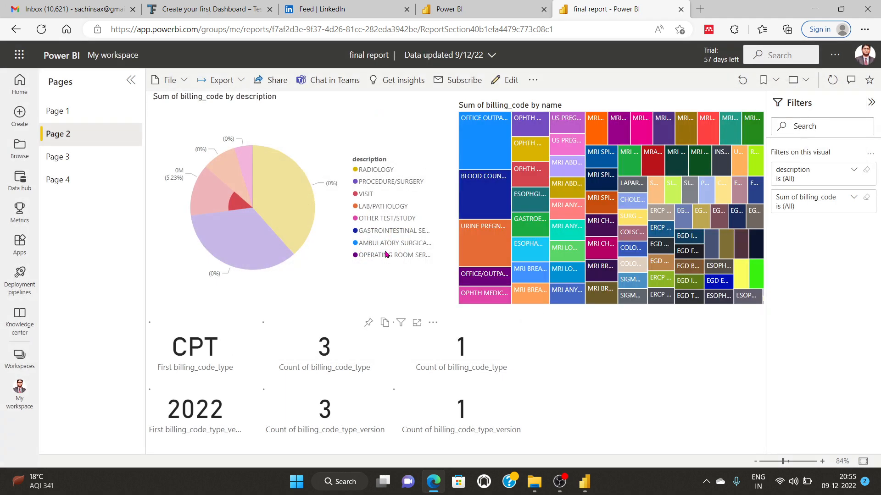
left_click(368, 323)
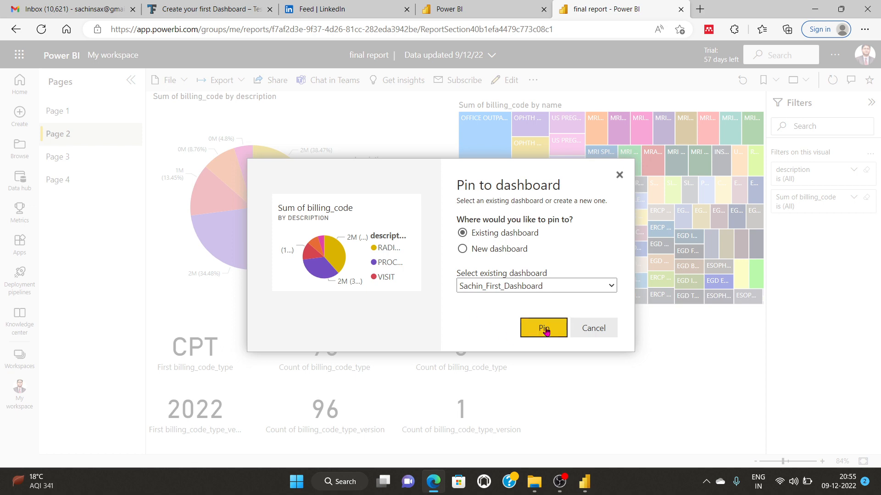
left_click(545, 328)
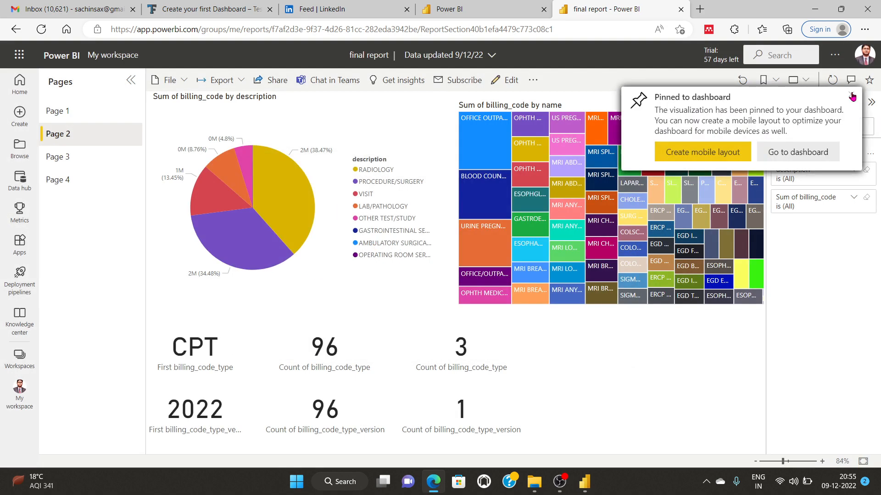
left_click(851, 94)
left_click(56, 111)
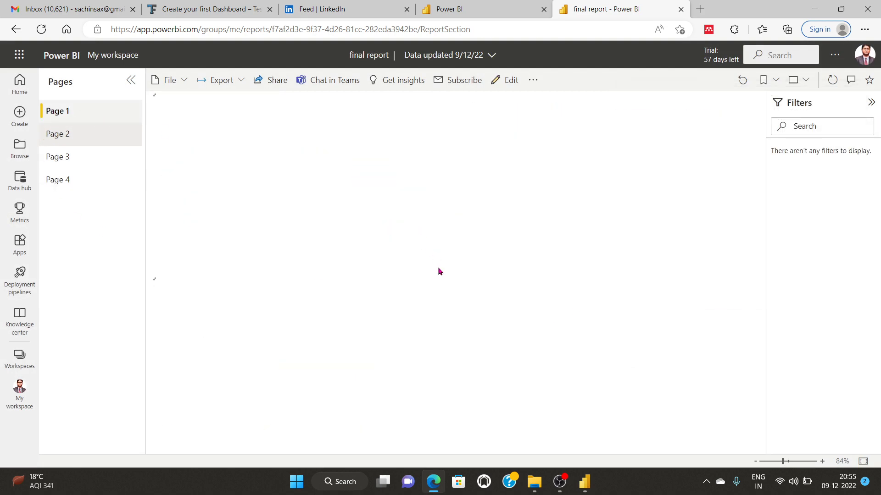
left_click(351, 150)
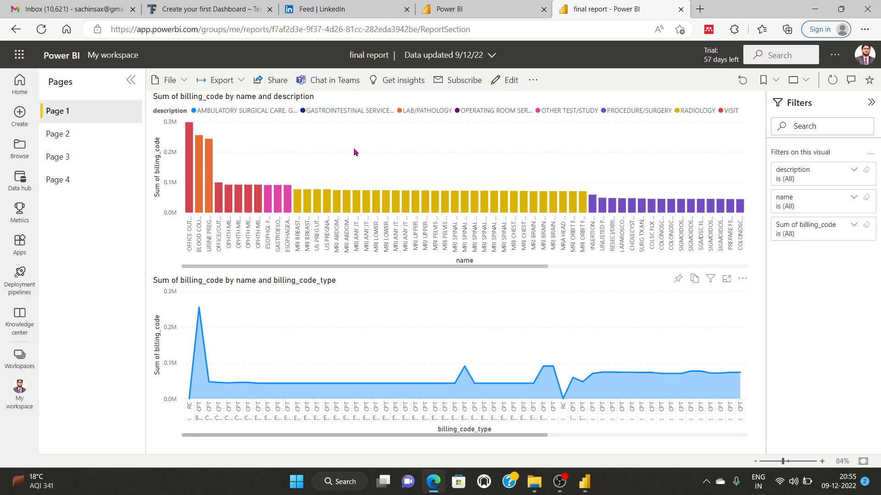
Step: Pin Page 1's area chart of Sum of billing_code by name and billing_code_type to the dashboard
left_click(678, 269)
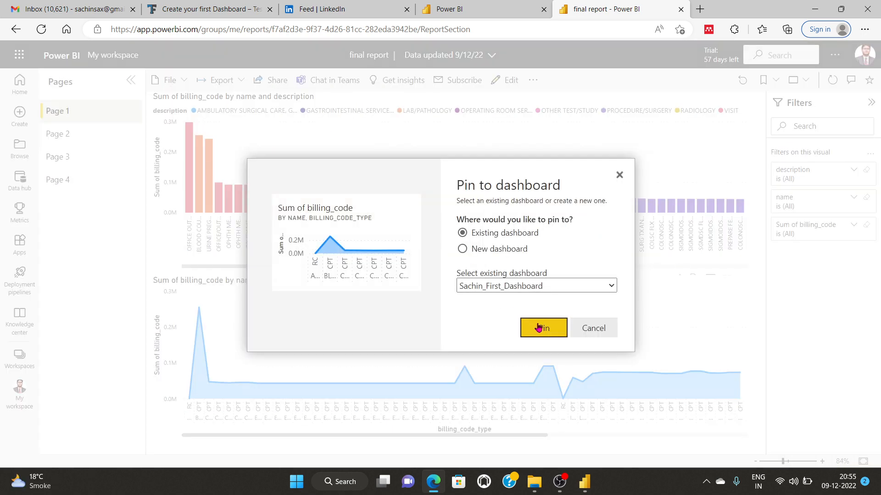
left_click(540, 328)
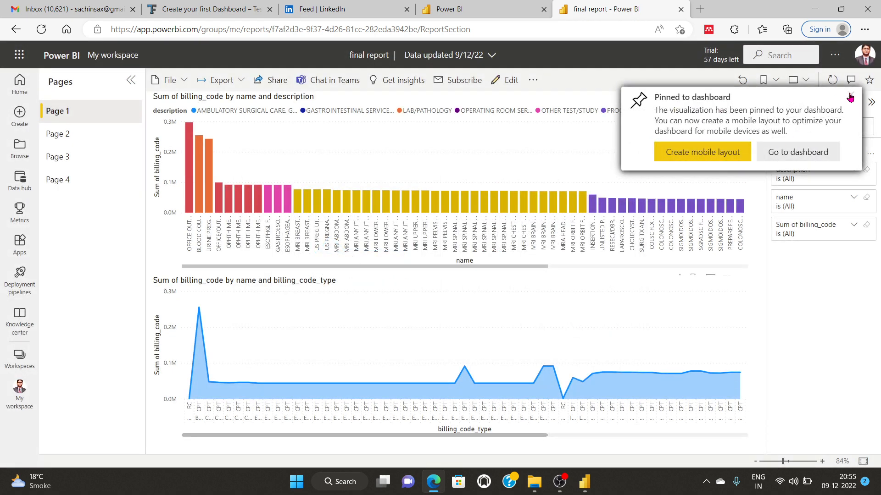
left_click(850, 98)
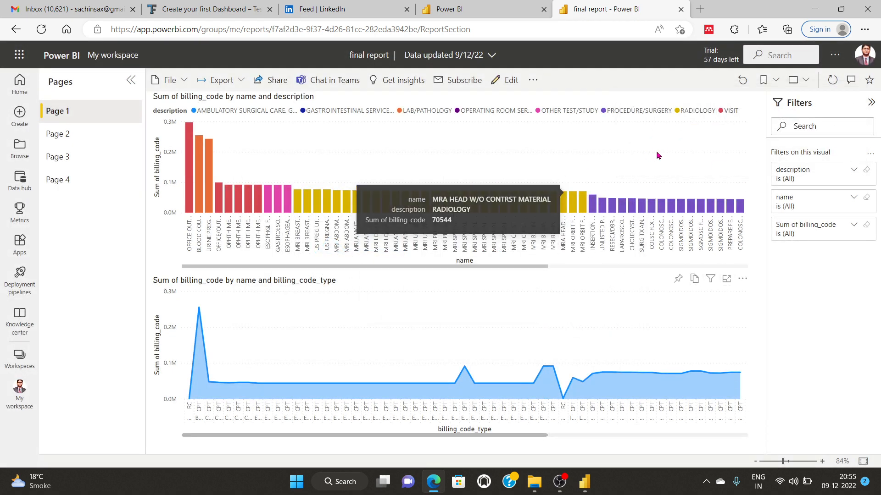
left_click(475, 408)
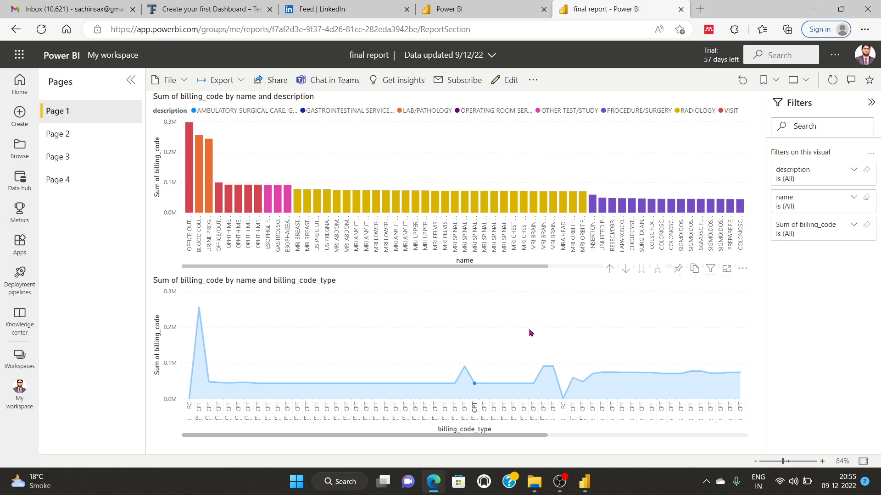
scroll(530, 333, "down", 2)
Step: Pin the same area chart twice more, then go to the dashboard
left_click(679, 269)
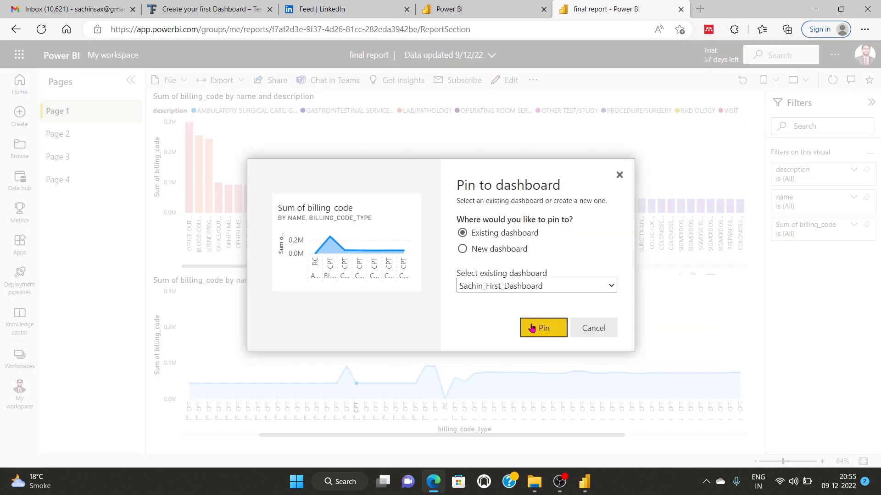
left_click(531, 327)
left_click(849, 94)
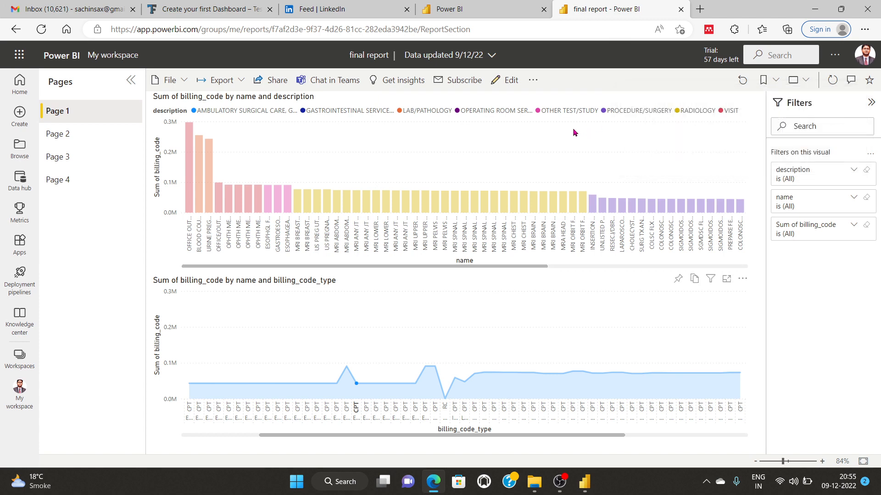
left_click(528, 142)
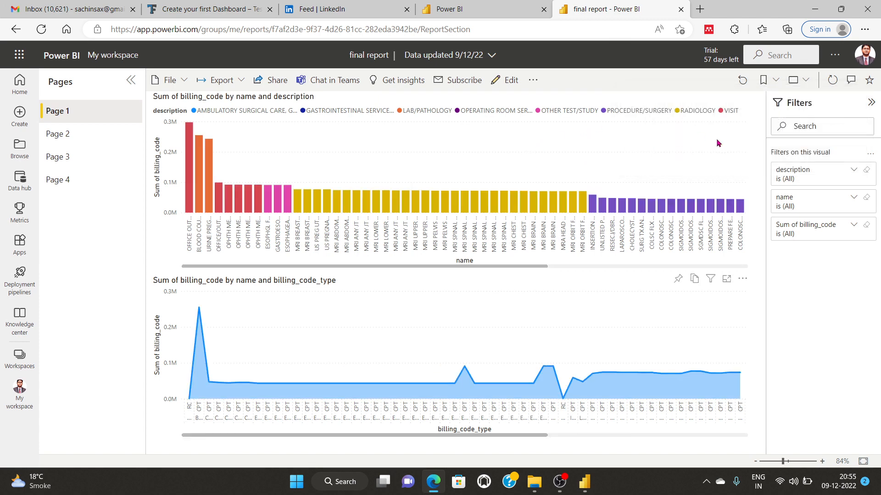
scroll(601, 374, "down", 6)
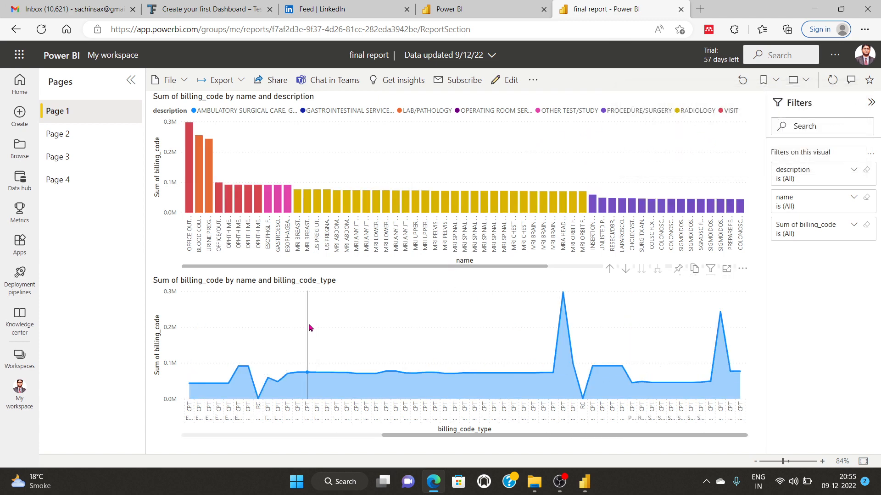
scroll(184, 306, "up", 6)
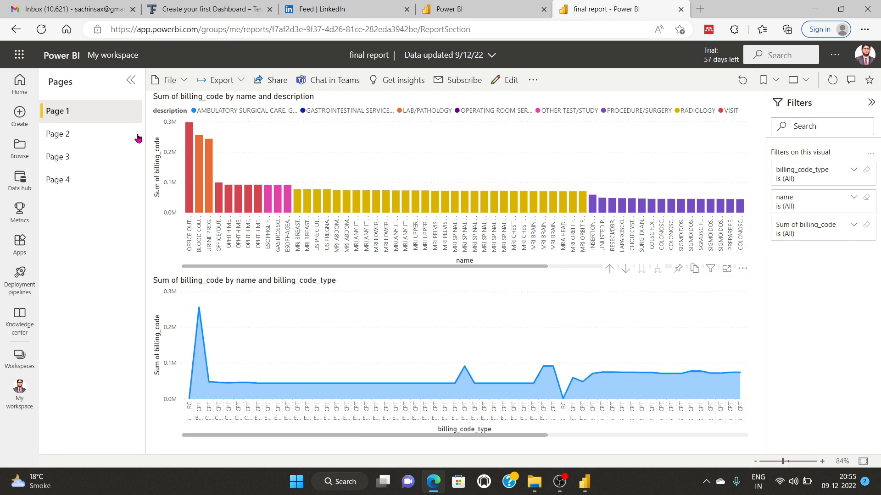
left_click(678, 270)
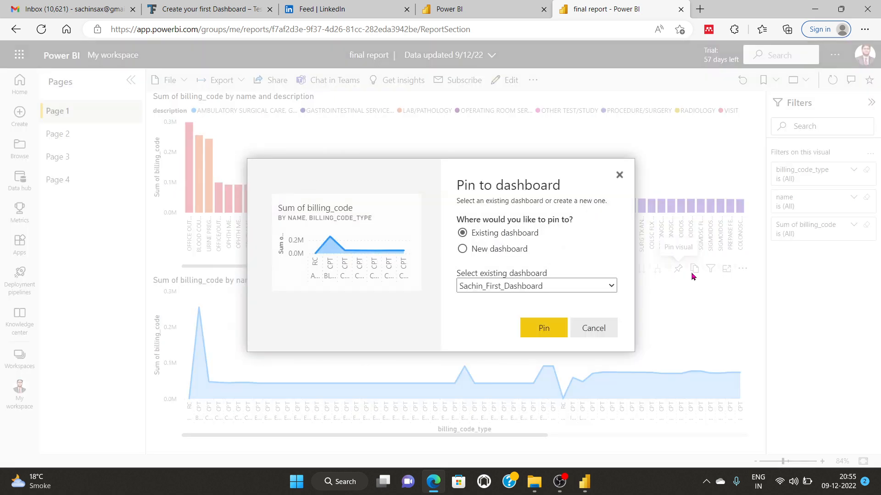
left_click(544, 327)
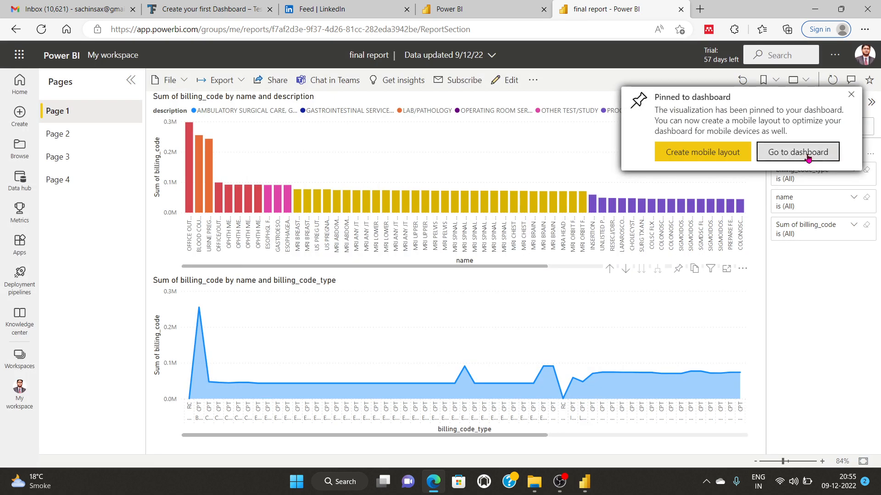
left_click(808, 156)
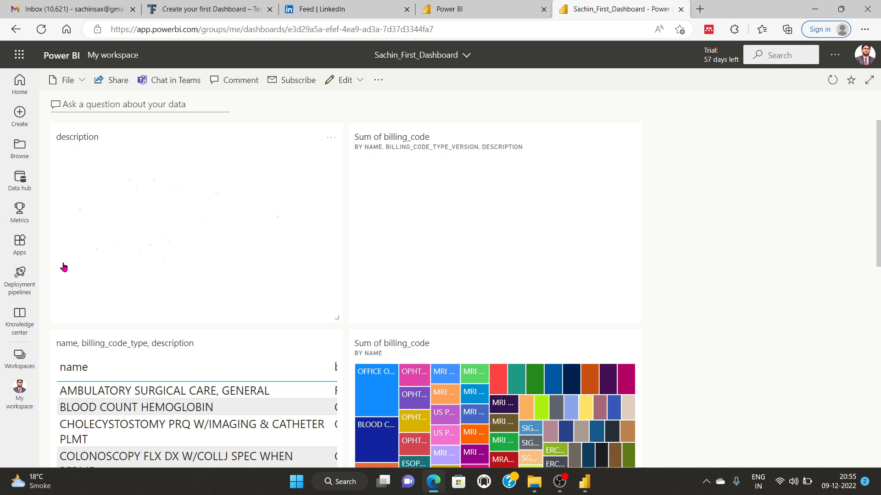
Step: Scroll through the dashboard's pinned tiles and open final report from an area chart tile
scroll(443, 233, "down", 2)
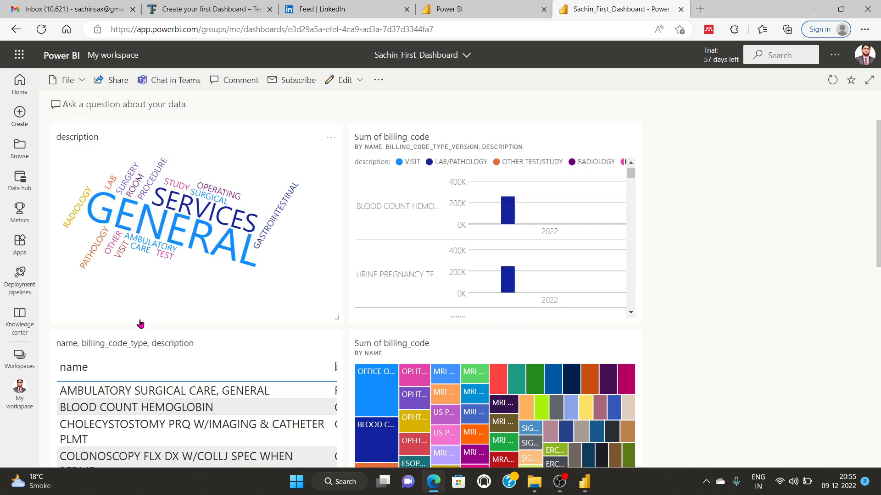
scroll(139, 322, "down", 10)
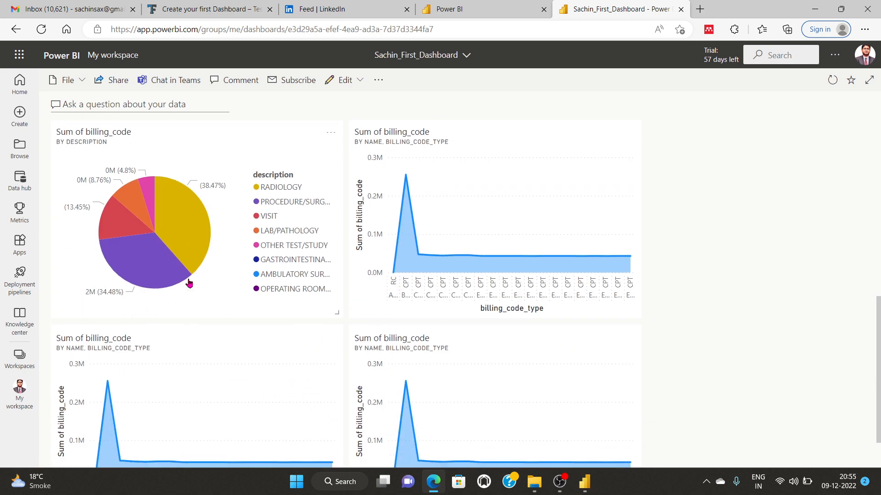
scroll(187, 294, "down", 2)
scroll(210, 301, "up", 5)
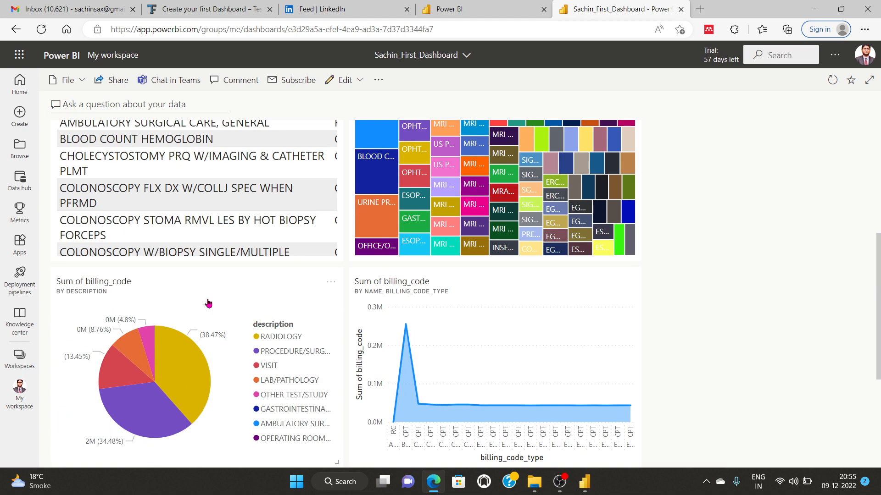
scroll(234, 301, "down", 5)
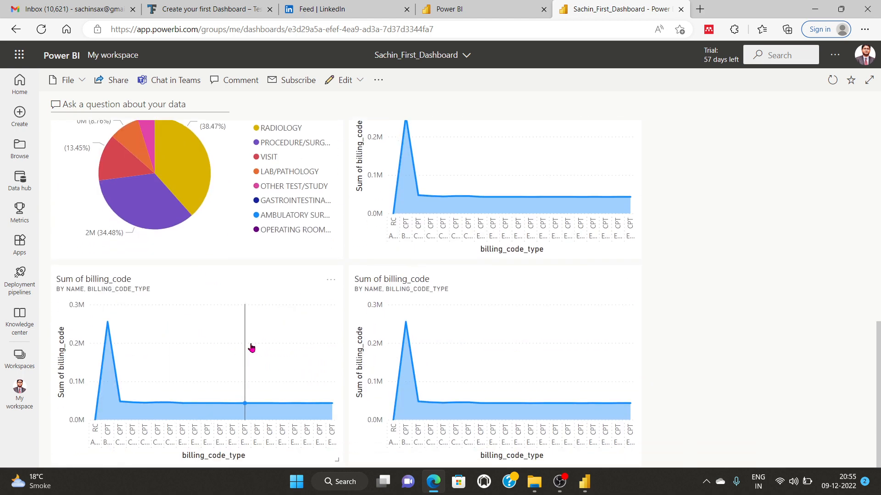
left_click(251, 348)
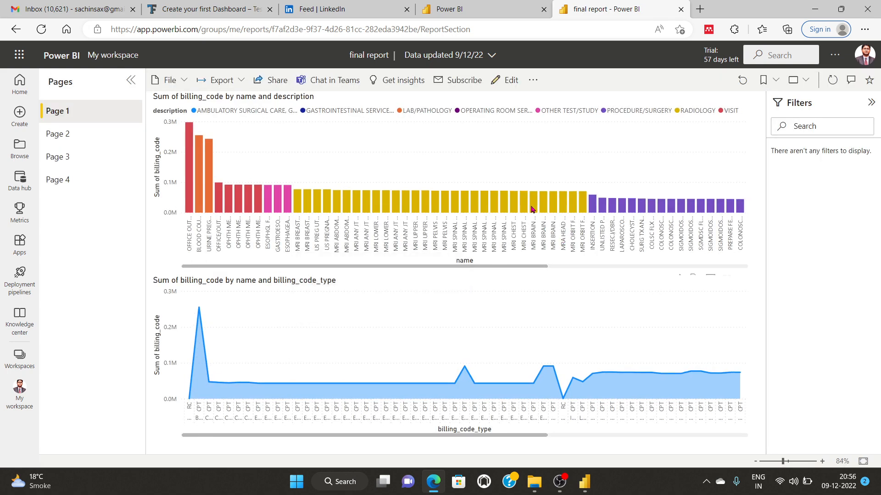
Step: Look at Page 2 of the final report, then return to Page 1
scroll(515, 186, "down", 4)
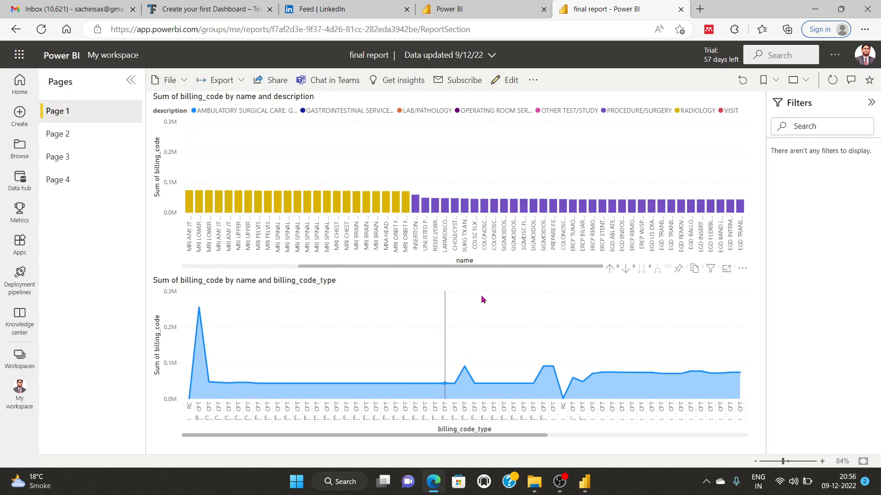
left_click(50, 135)
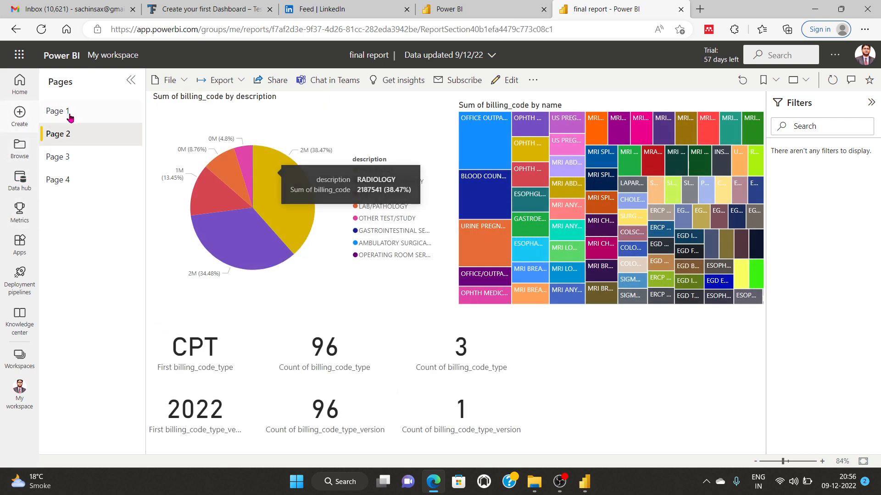
left_click(70, 118)
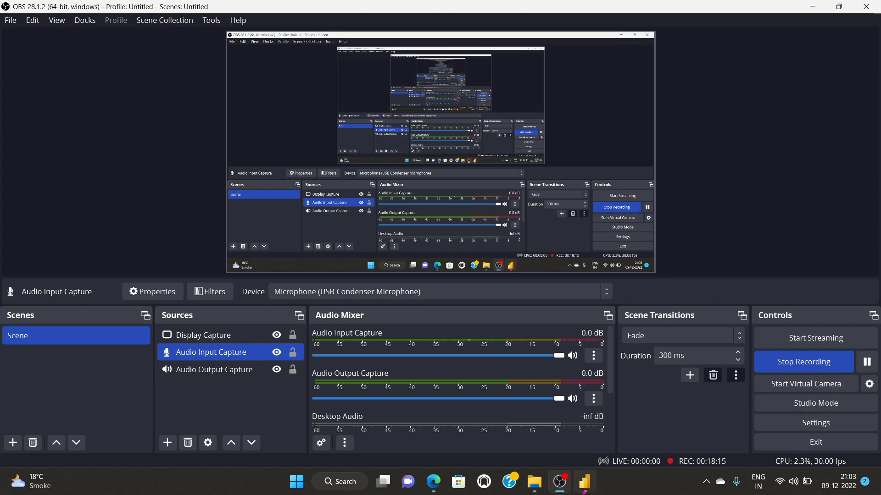
Step: Check Power BI Desktop and the browser, then bring up the final report's File options
left_click(583, 491)
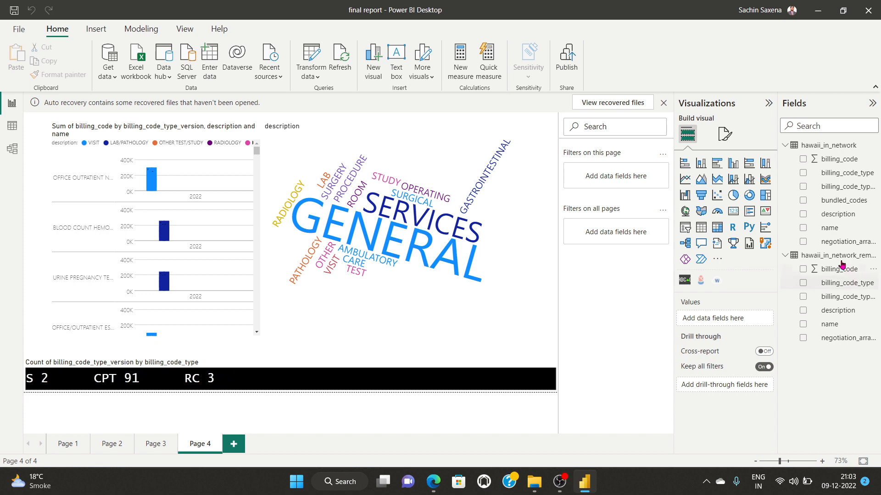
left_click(432, 481)
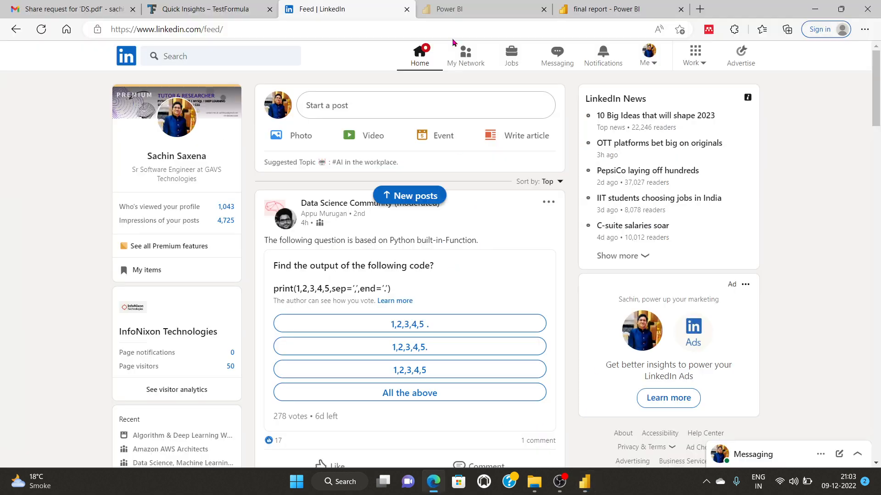
left_click(481, 6)
left_click(601, 8)
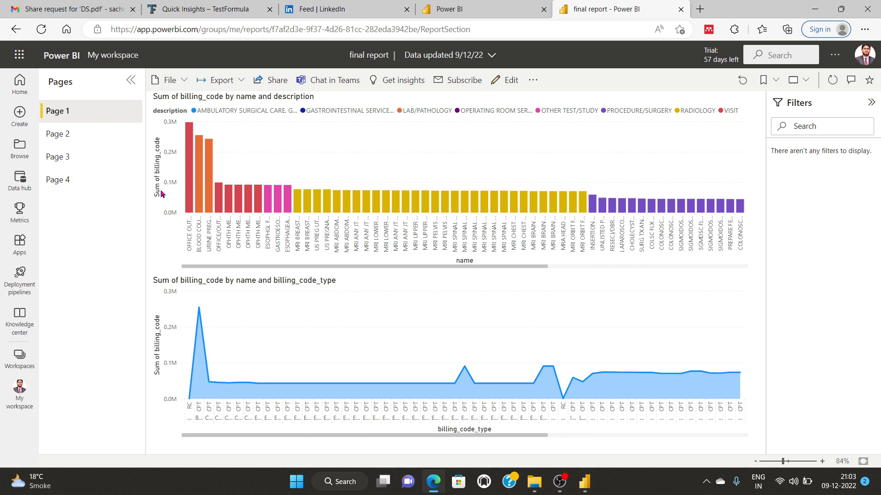
left_click(178, 81)
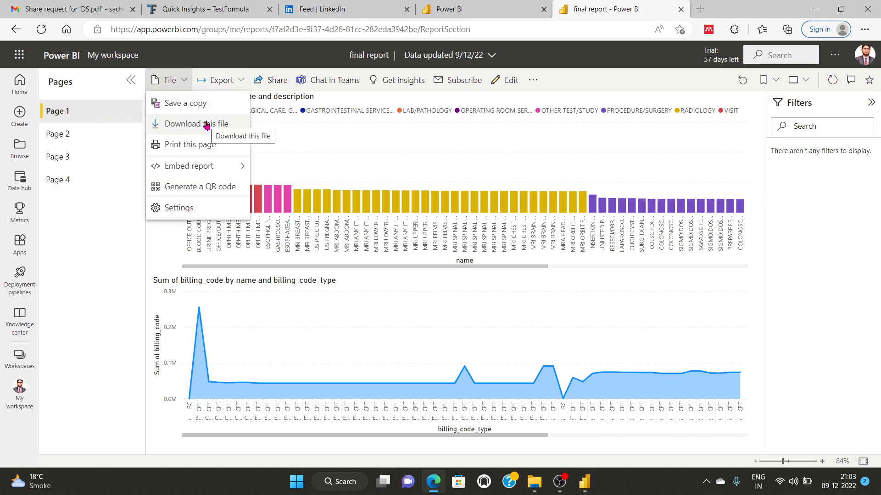
Step: Export all pages of the final report to PDF using Current Values
left_click(229, 81)
left_click(242, 81)
mouse_move(235, 133)
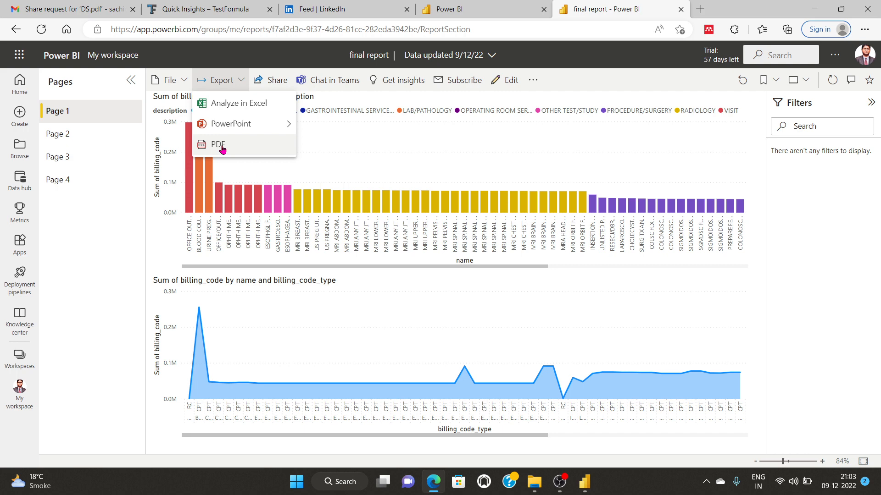
left_click(219, 145)
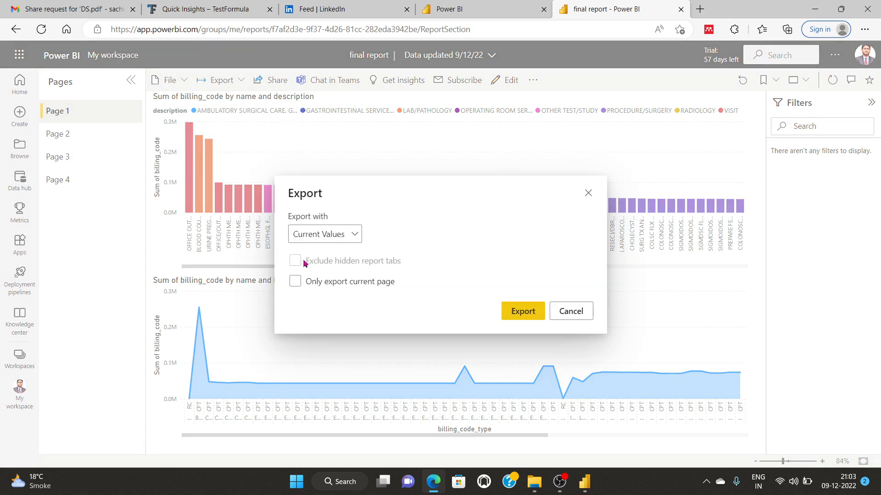
left_click(344, 230)
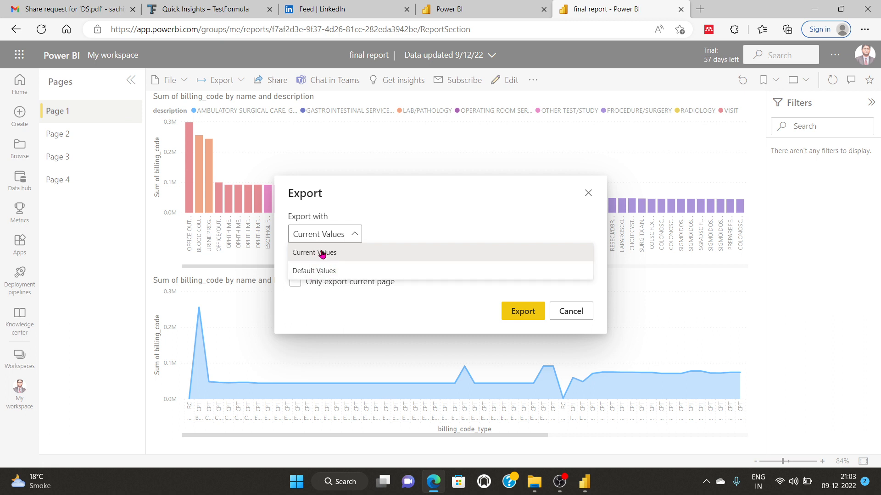
left_click(322, 254)
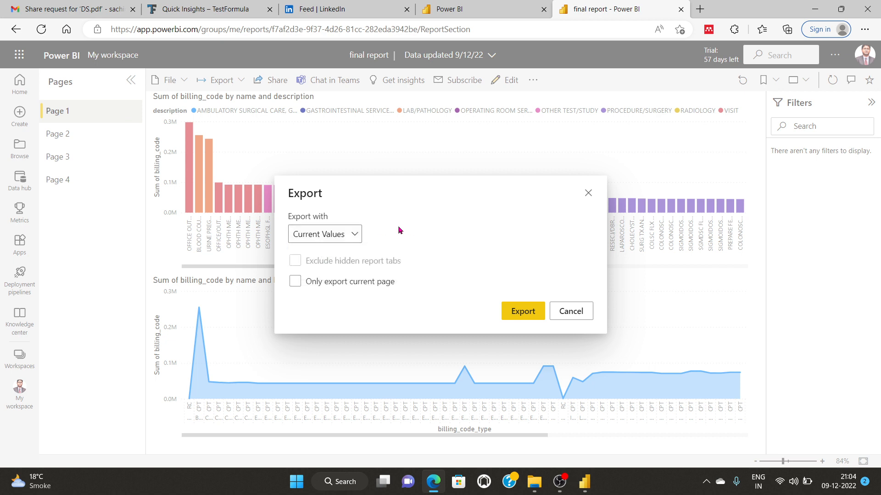
left_click(353, 234)
left_click(353, 234)
left_click(515, 310)
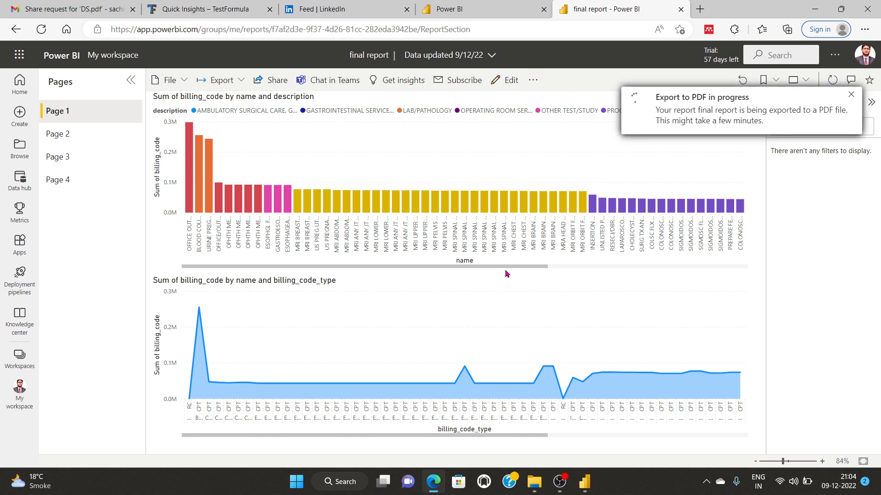
Step: Review report Pages 2, 3 and 4 and request Get insights while the export runs
scroll(419, 269, "down", 5)
scroll(392, 325, "down", 5)
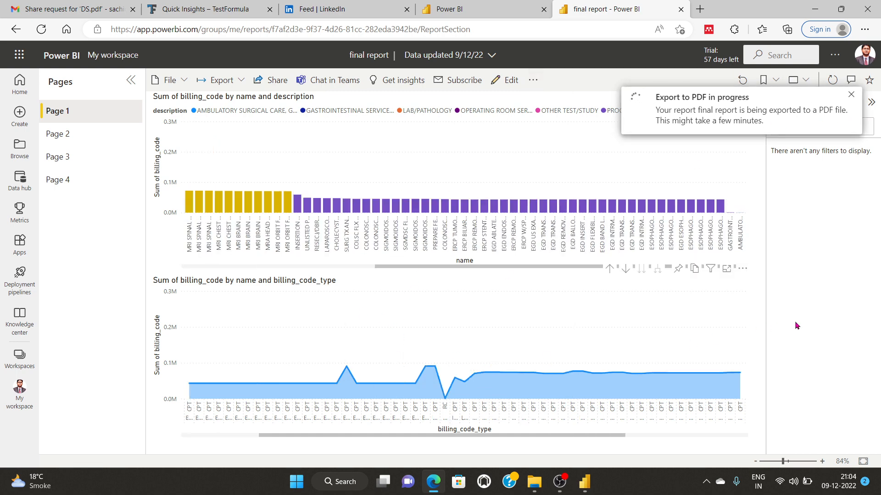
left_click(52, 136)
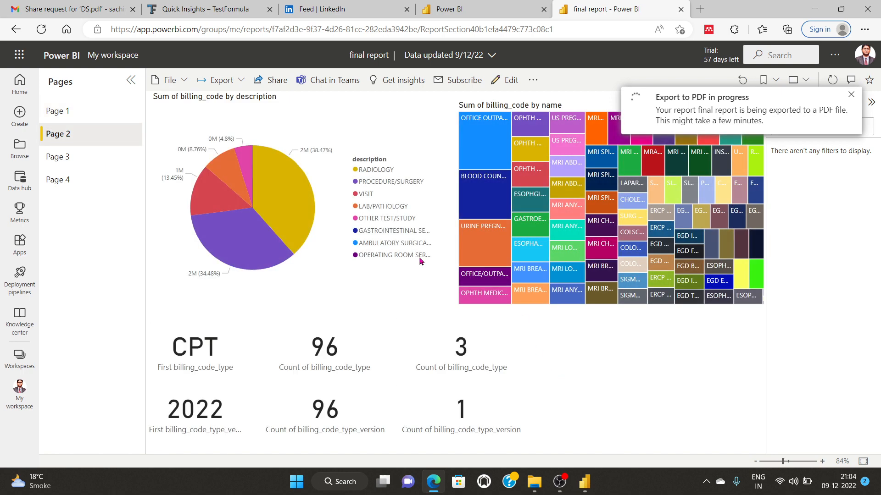
left_click(76, 158)
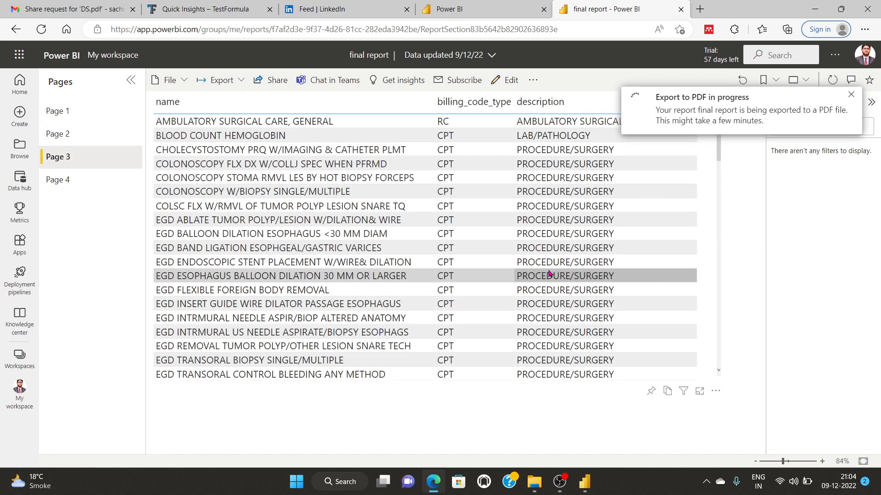
left_click(54, 182)
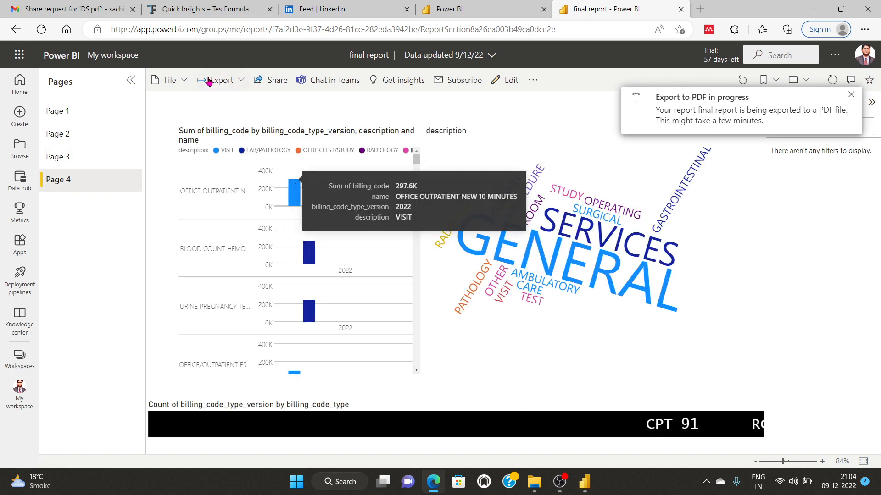
left_click(403, 85)
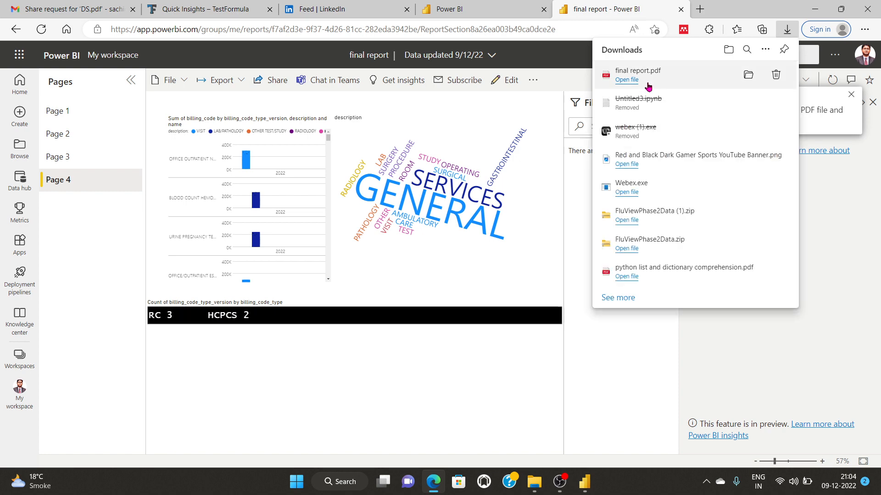
Step: Open final report.pdf, scroll through its 4 pages, then go back to the Power BI report tab
left_click(627, 80)
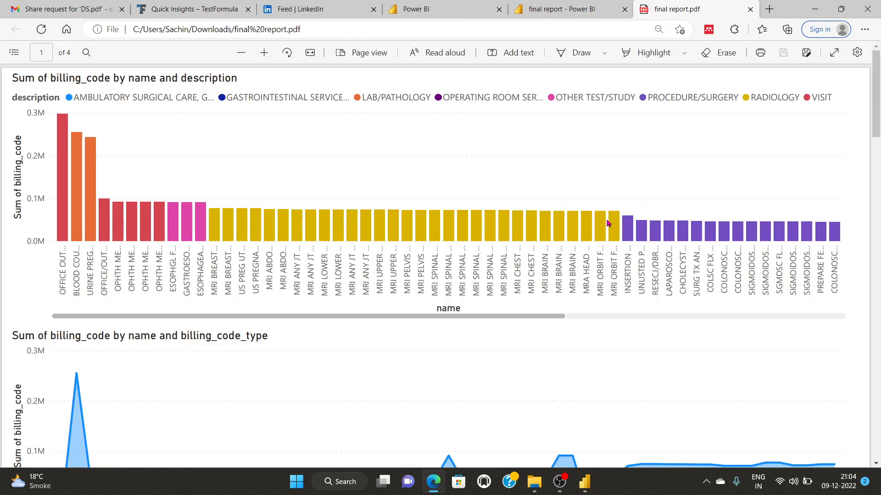
scroll(376, 247, "down", 7)
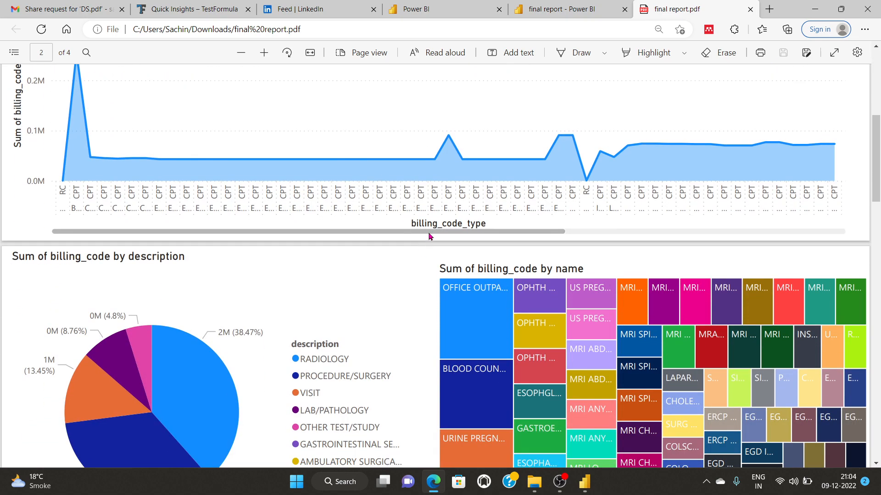
scroll(485, 191, "up", 7)
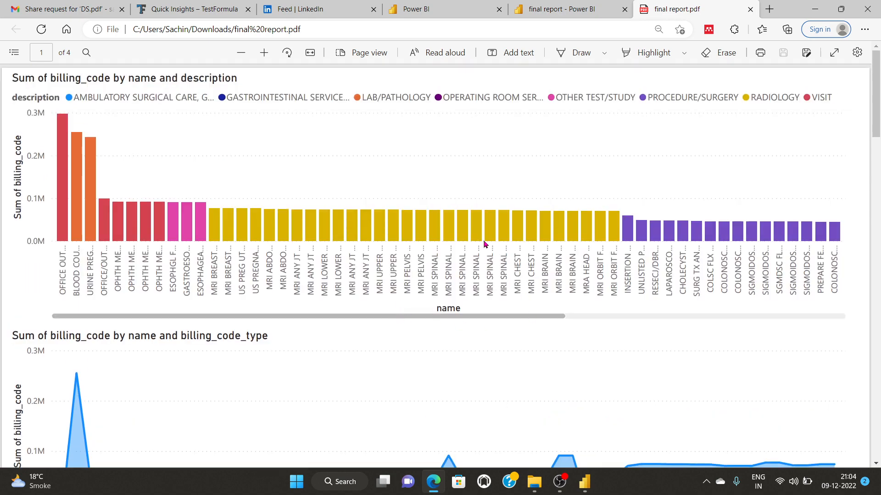
scroll(484, 244, "down", 4)
scroll(471, 180, "up", 2)
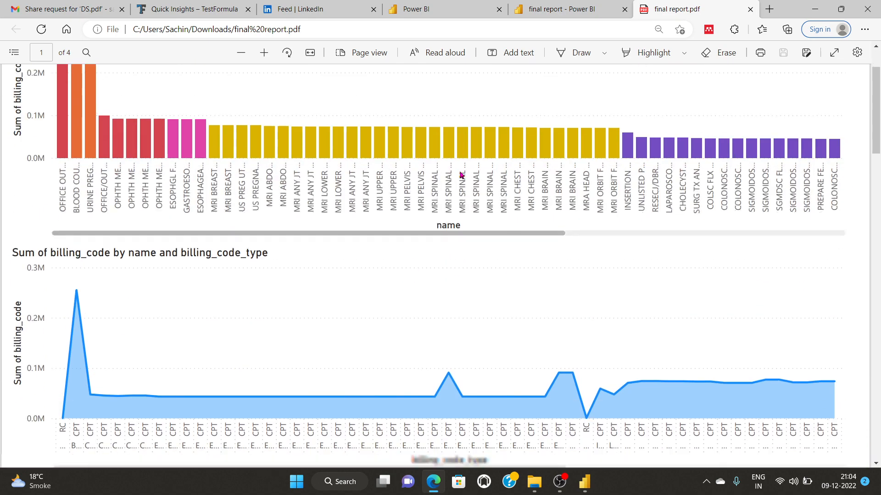
scroll(461, 175, "down", 10)
scroll(398, 231, "up", 3)
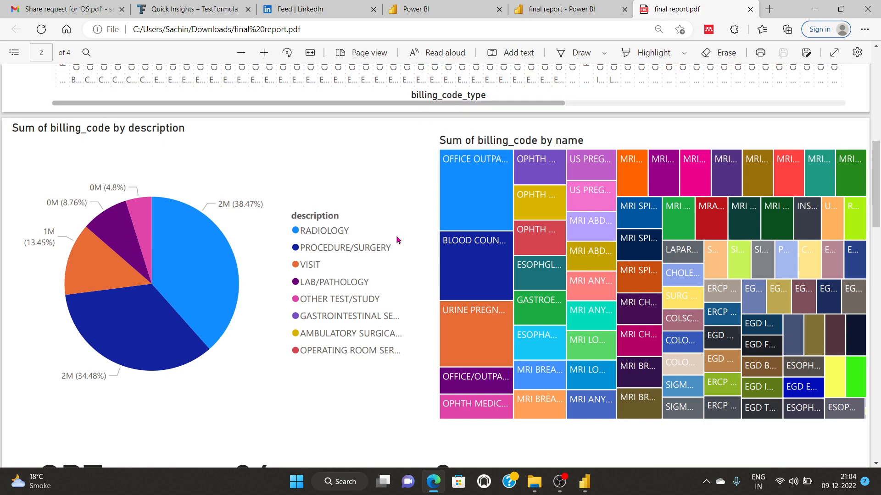
scroll(397, 239, "down", 10)
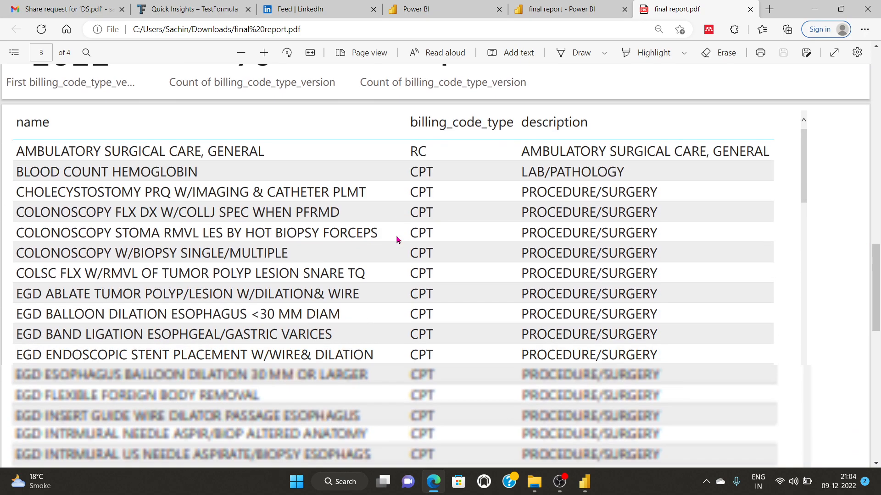
scroll(397, 239, "down", 10)
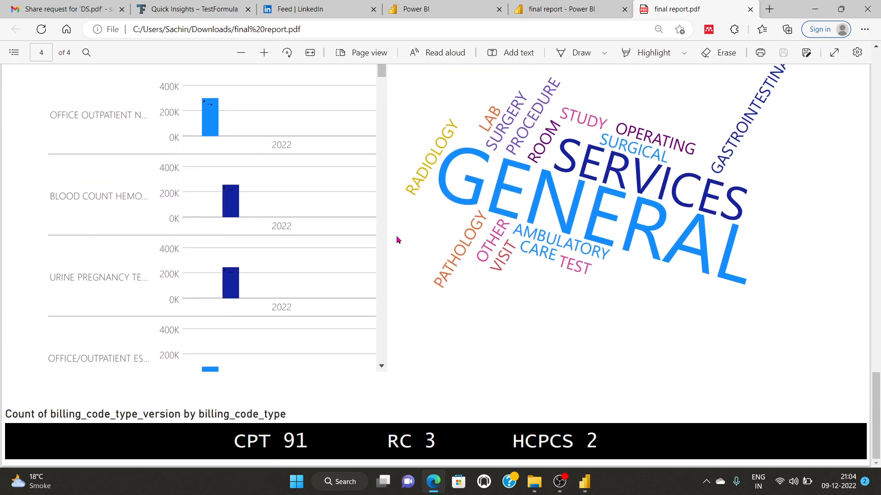
scroll(397, 240, "up", 3)
scroll(397, 240, "down", 3)
scroll(414, 263, "up", 10)
scroll(415, 264, "down", 6)
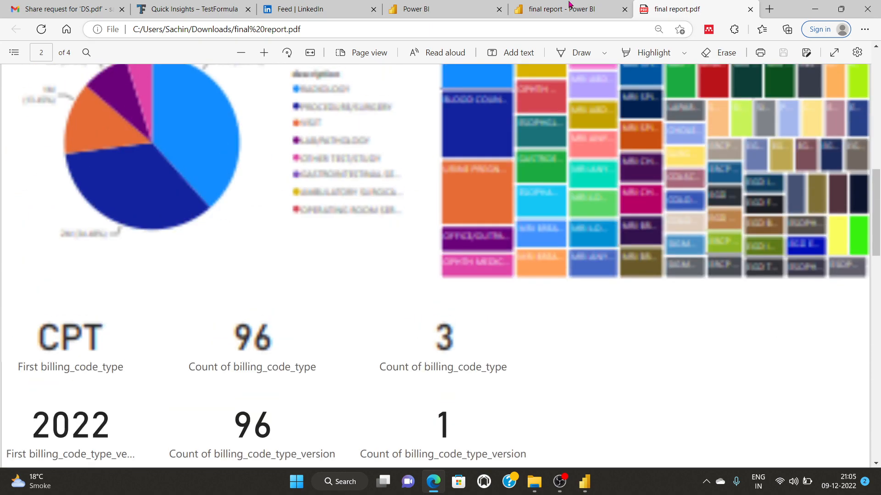
key("ctrl+shift+Tab")
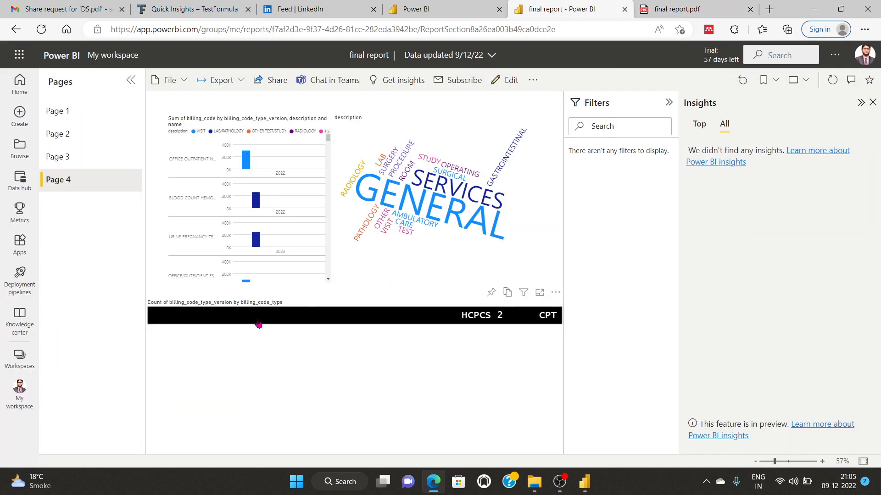
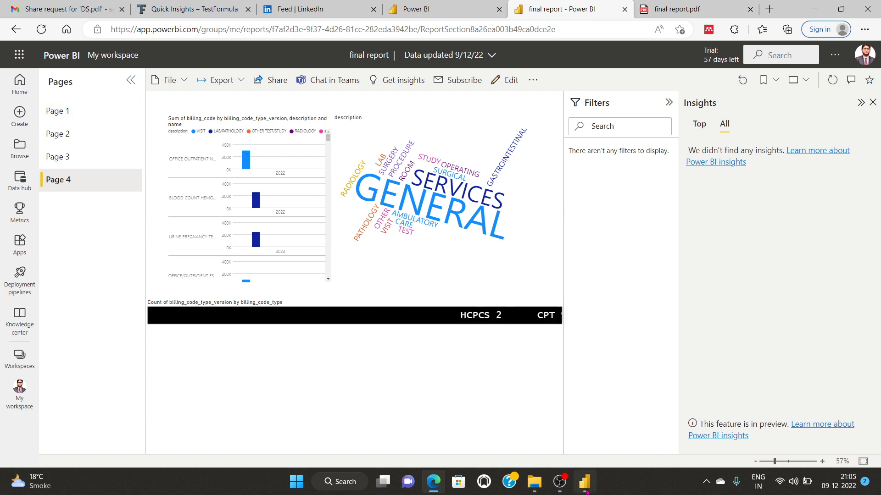
Step: Choose Export > PowerPoint > Embed live data for Page 4 and copy the page link
left_click(177, 80)
left_click(240, 84)
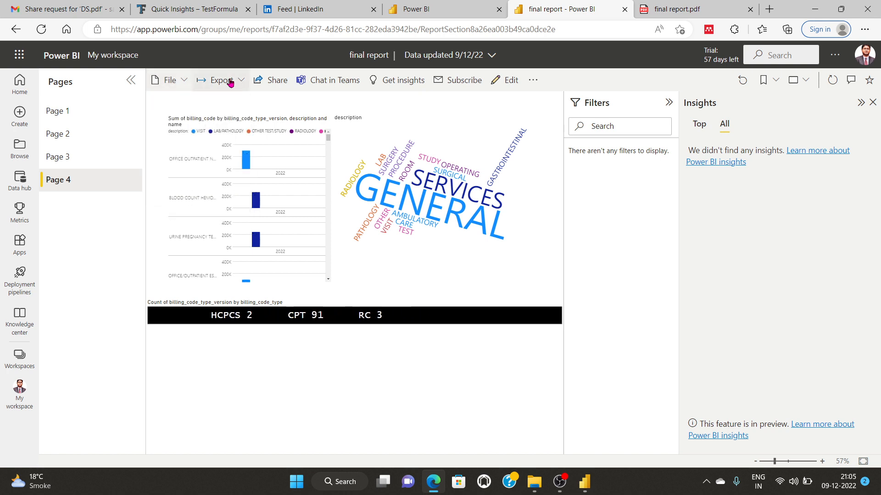
left_click(224, 81)
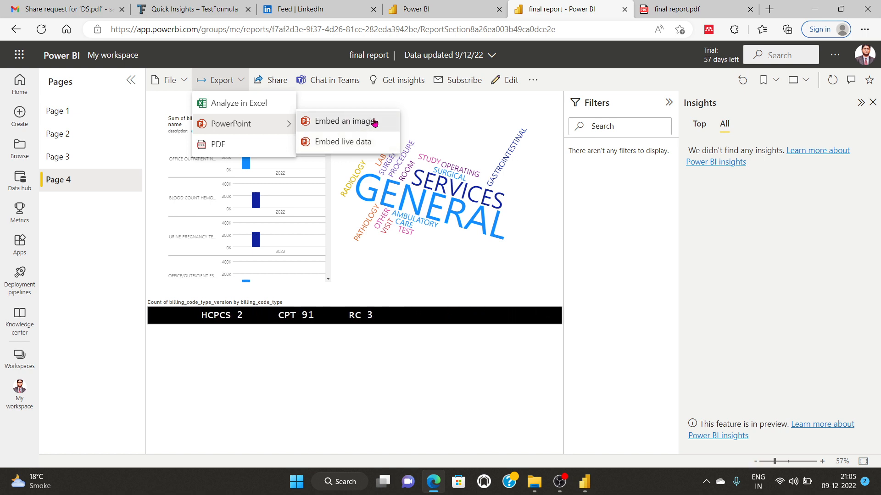
left_click(347, 145)
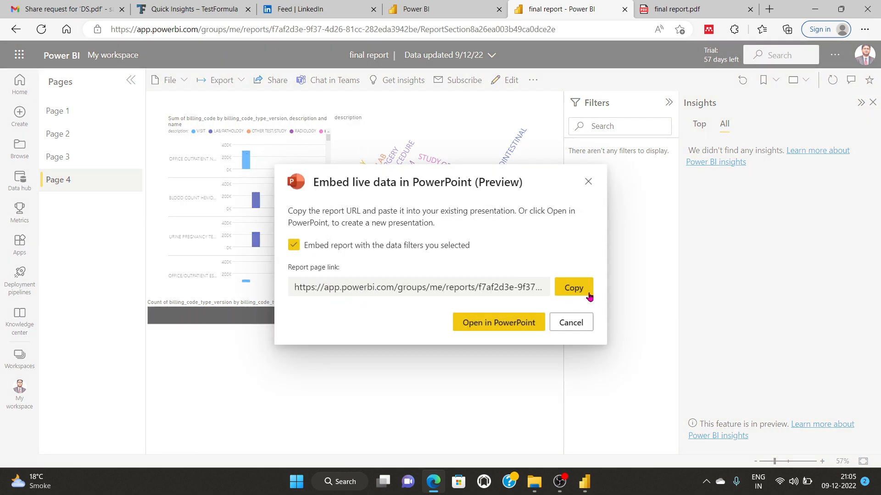
left_click(572, 288)
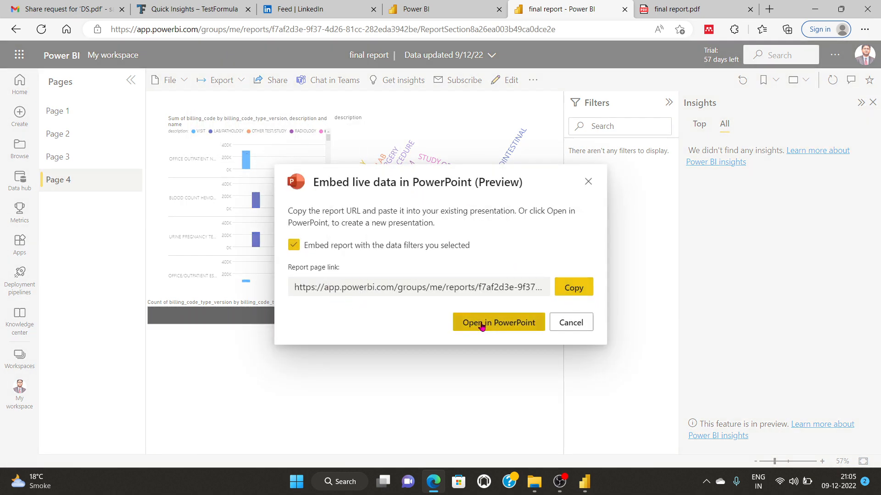
left_click(578, 288)
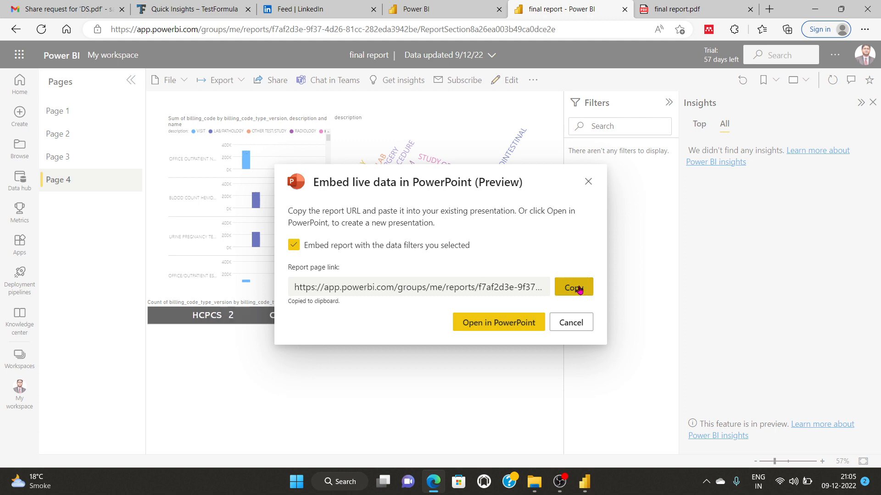
Step: Open the live report in PowerPoint, allow the launch, then view the final report.pdf tab
left_click(496, 329)
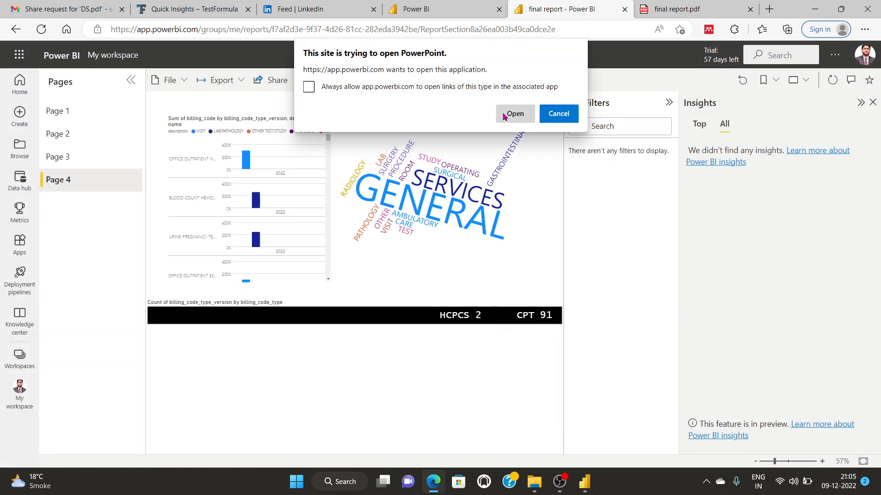
left_click(505, 115)
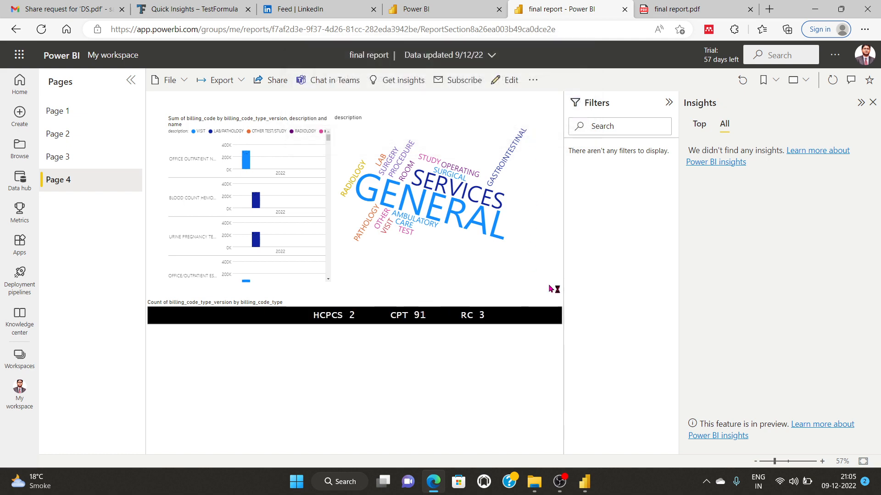
left_click(674, 8)
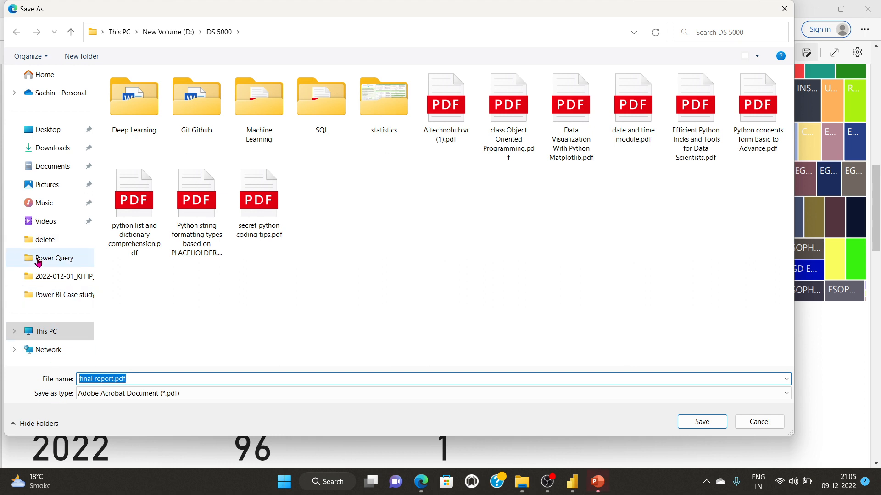
Step: Save final report.pdf to D: > AAAAA Gavs > Power BI Case study and return to the report
left_click(38, 259)
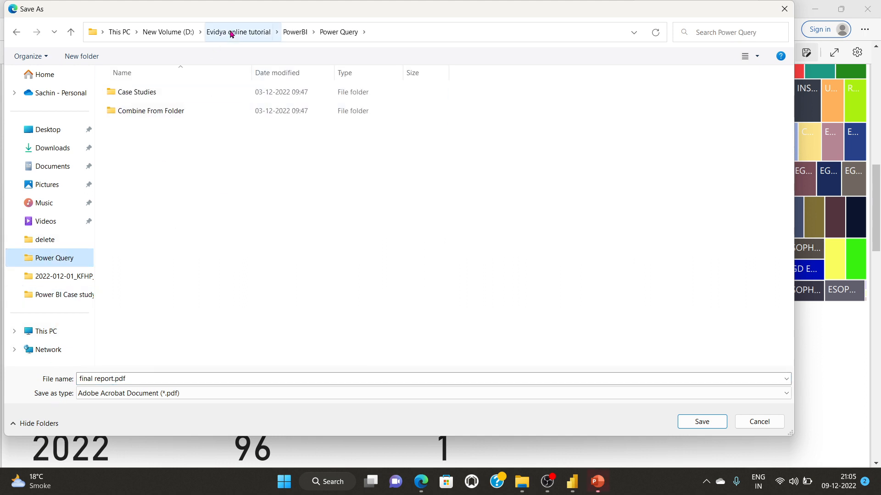
left_click(161, 31)
left_click(131, 96)
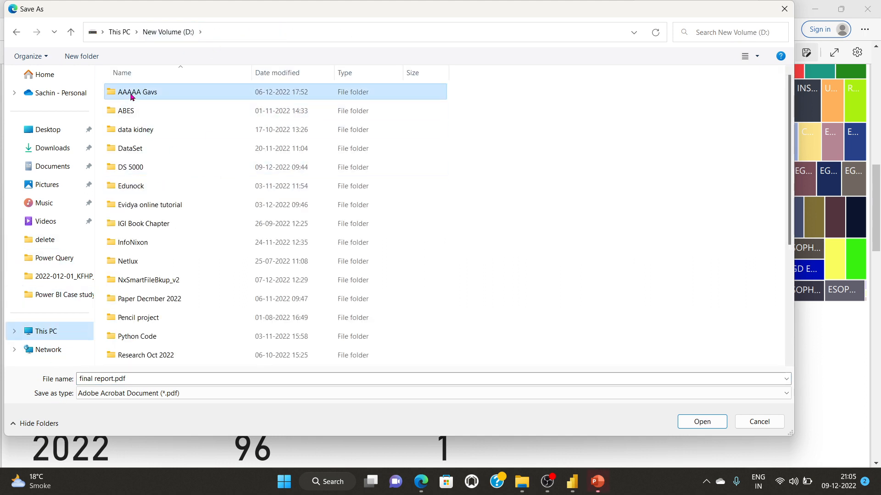
double_click(131, 95)
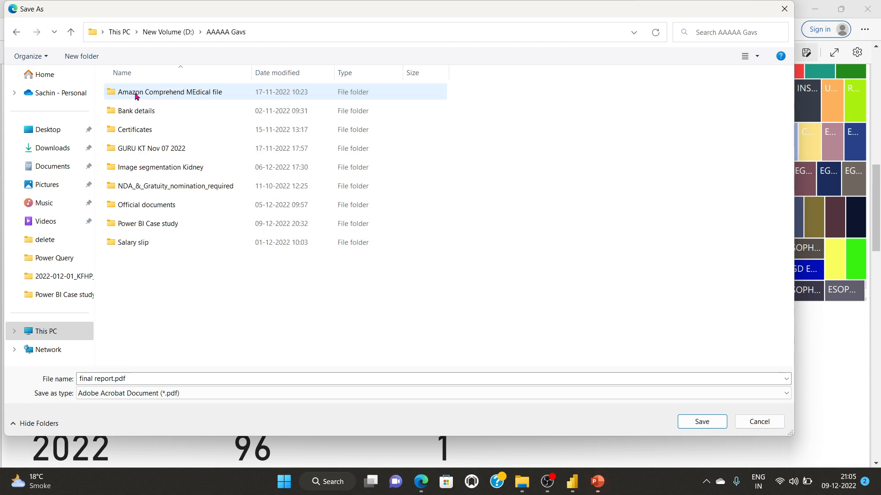
double_click(155, 228)
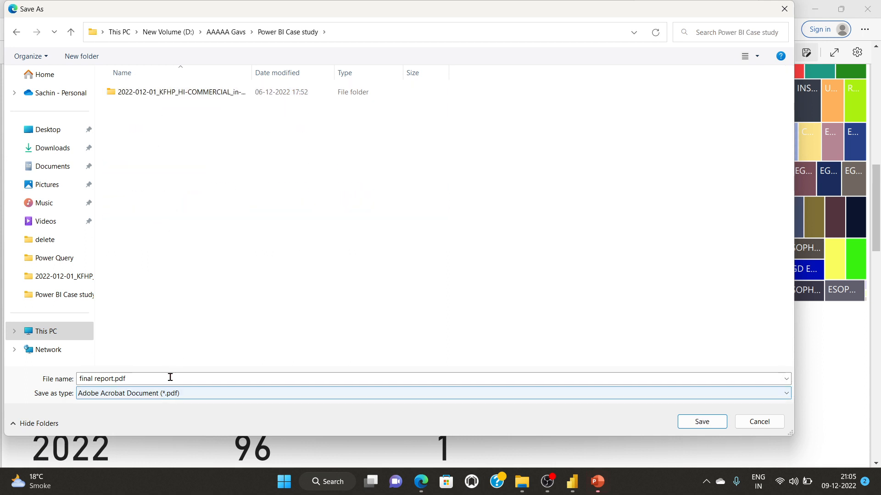
left_click(701, 416)
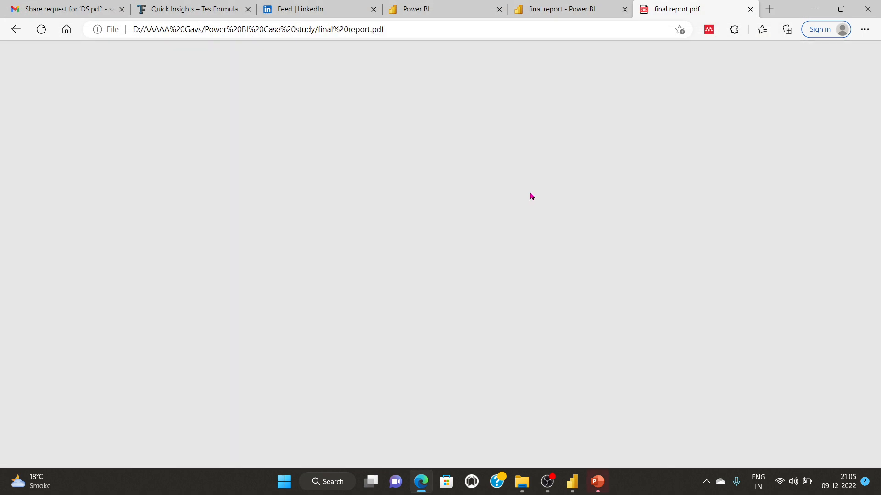
left_click(541, 8)
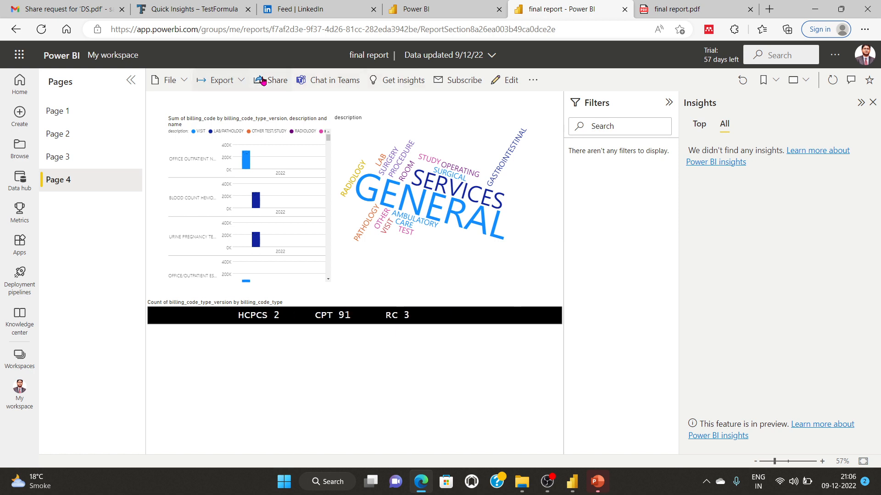
Step: Embed Page 4 as live data in PowerPoint and bring the opened presentation to the front
left_click(215, 80)
mouse_move(236, 124)
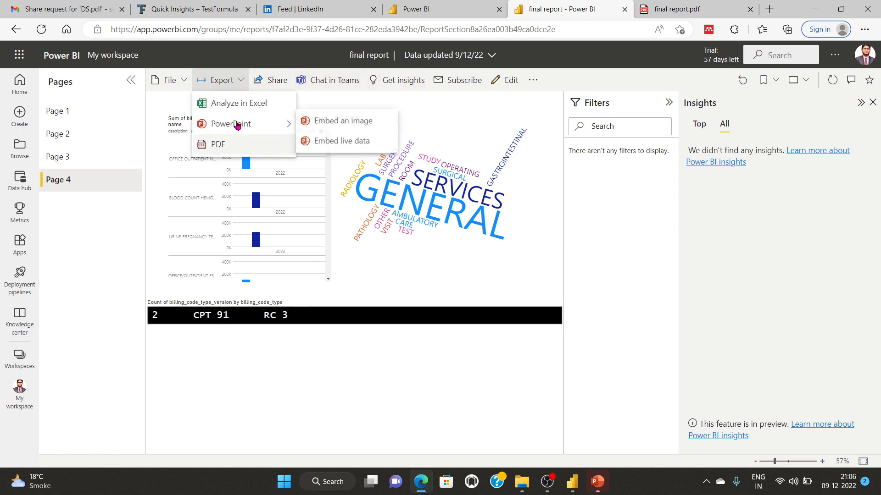
left_click(345, 145)
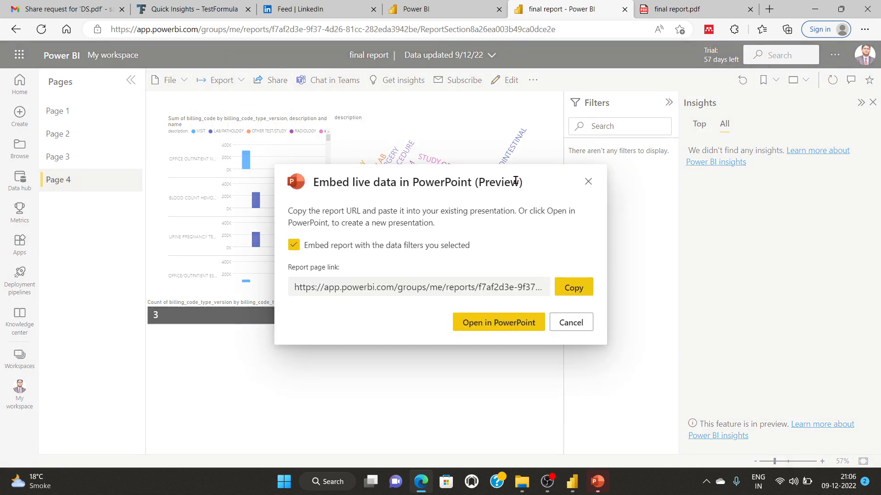
left_click(498, 324)
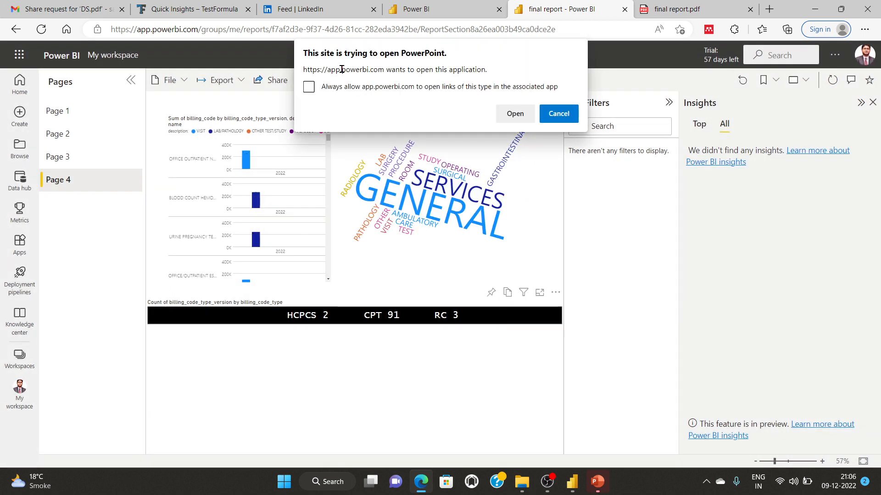
left_click(514, 114)
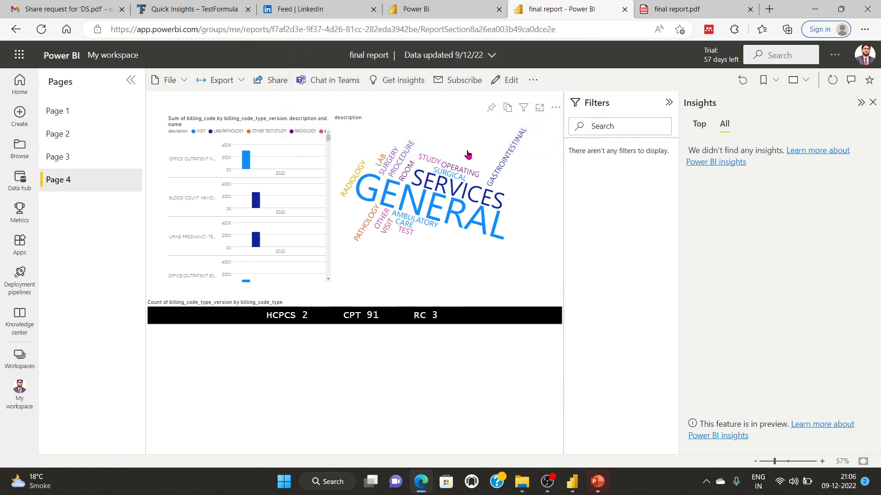
left_click(597, 482)
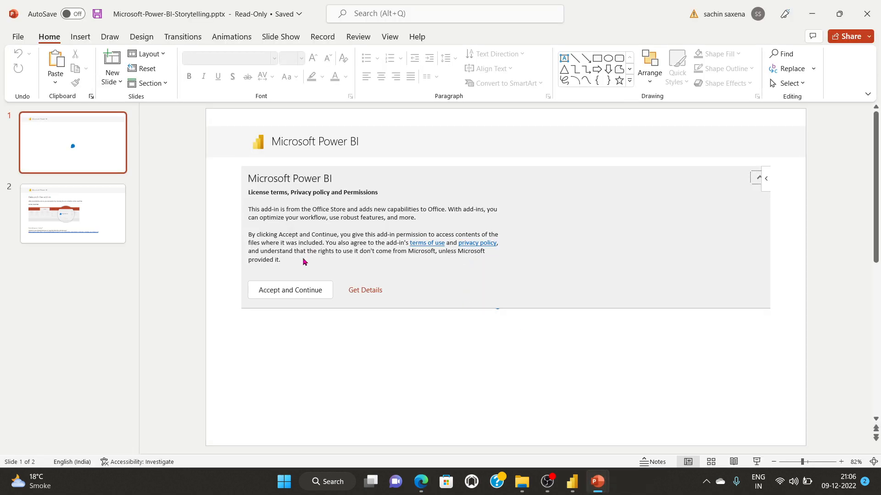
Step: Accept the Power BI add-in's license terms and try signing in with the account password
left_click(293, 291)
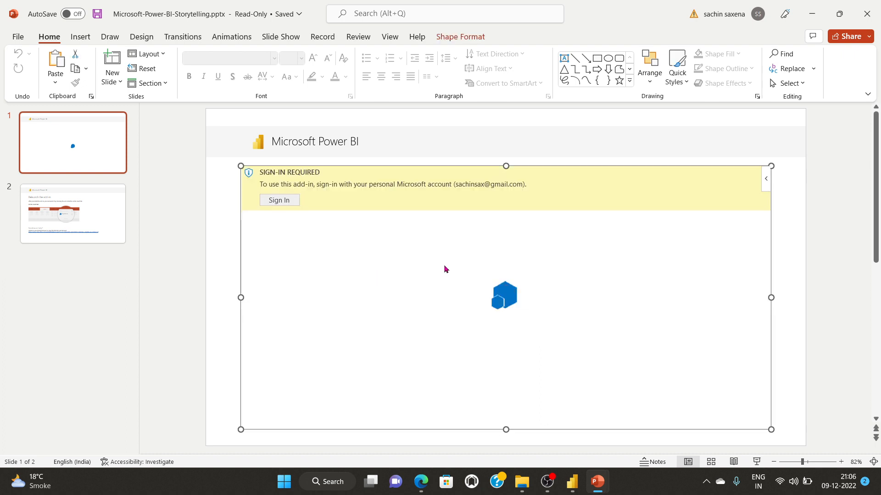
left_click(277, 201)
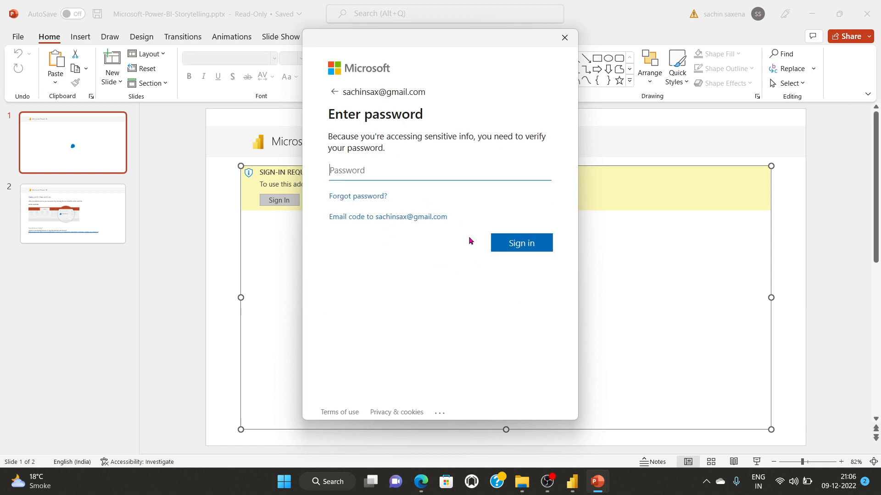
left_click(334, 92)
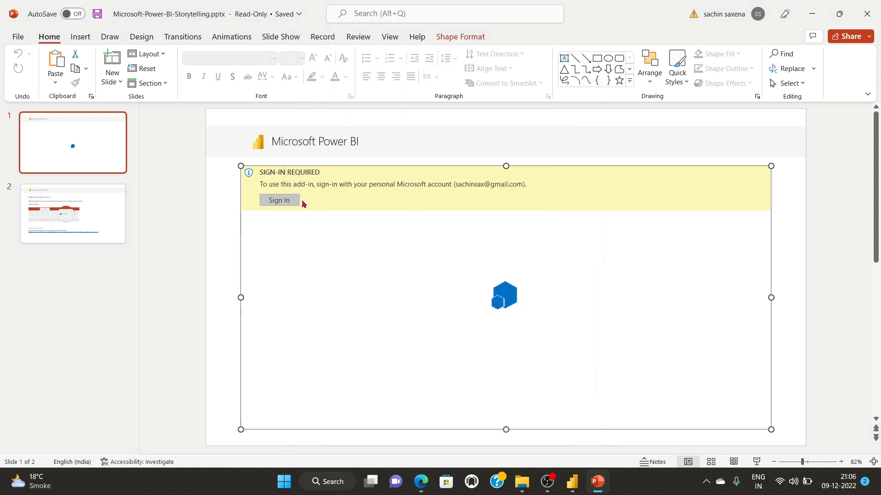
left_click(286, 202)
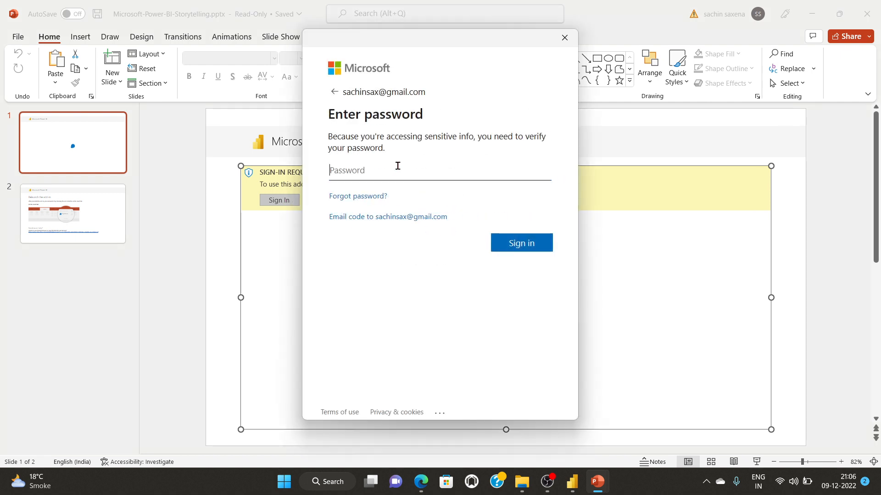
type("•")
left_click(512, 243)
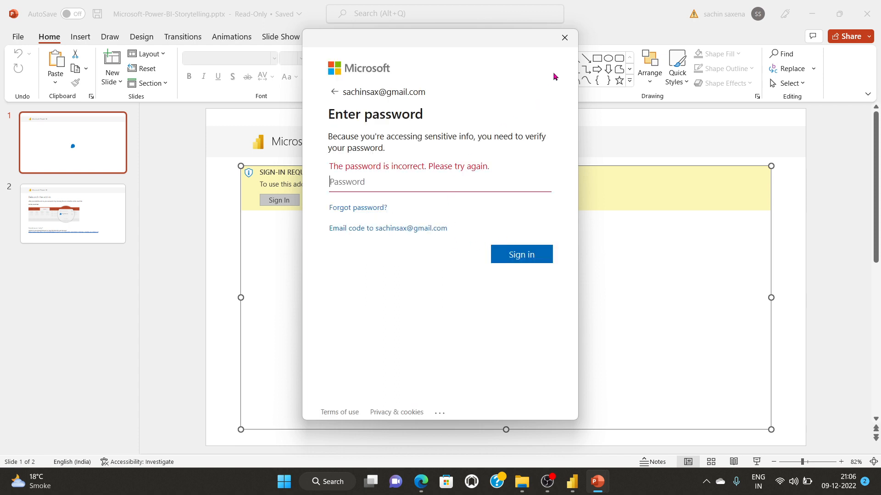
left_click(563, 41)
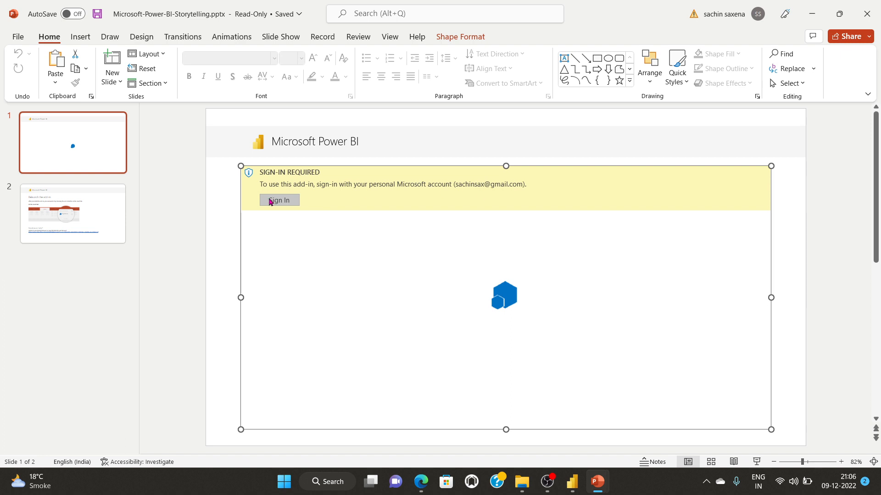
Step: Check slide 2, return to slide 1's add-in, dismiss the password prompt and open the account panel
left_click(64, 216)
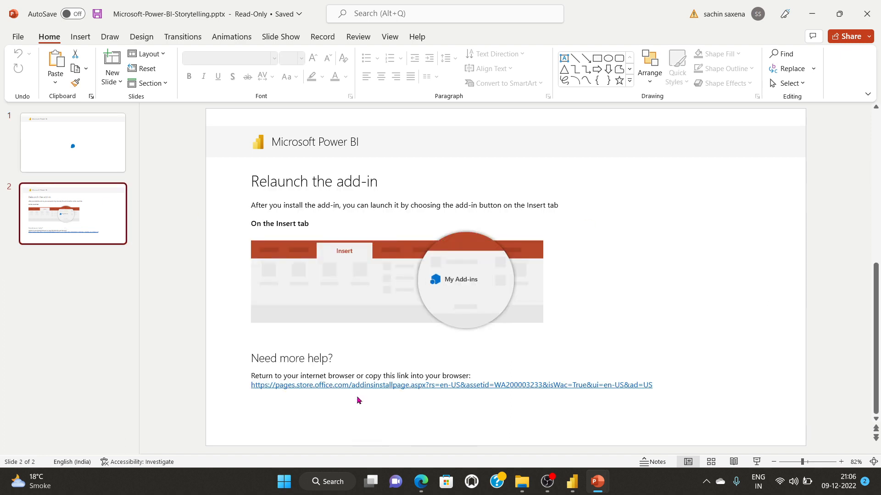
left_click(69, 143)
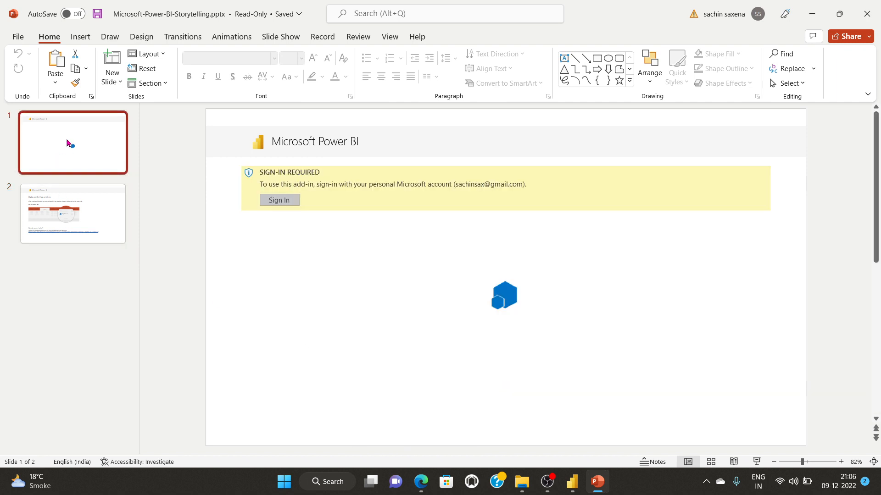
left_click(275, 204)
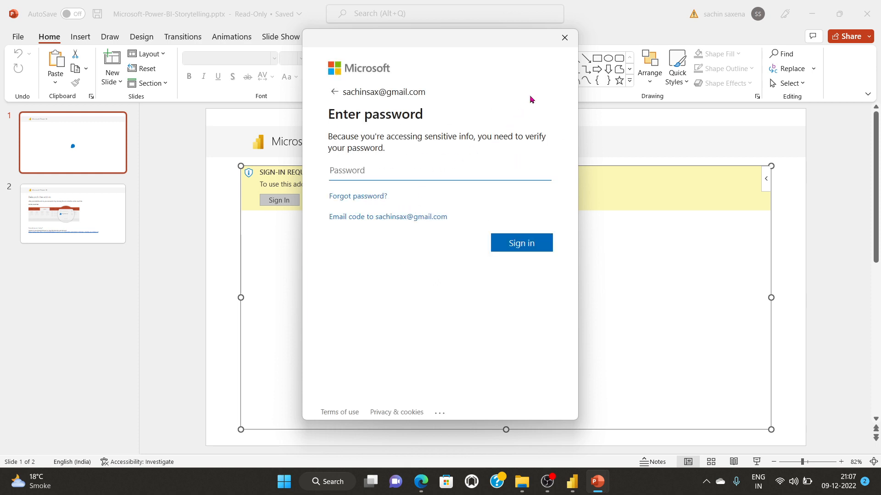
left_click(565, 40)
left_click(757, 10)
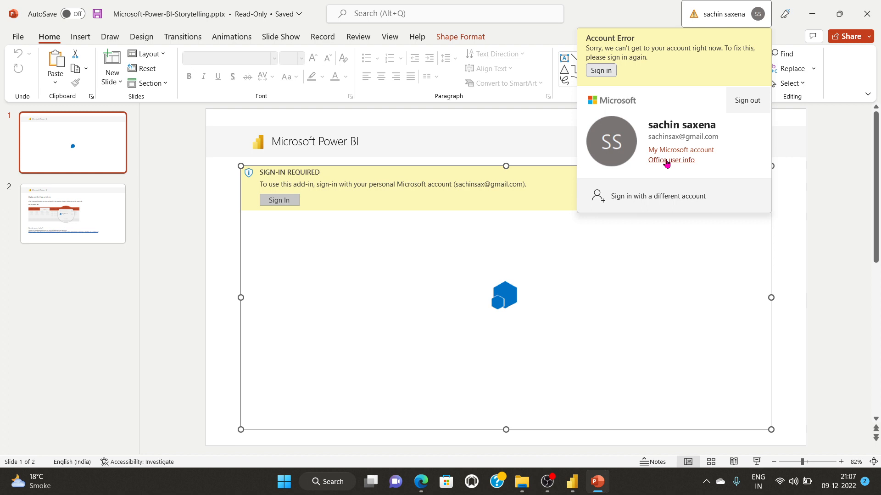
Step: Retry signing in, cancel it, and open My Microsoft account from the account panel
left_click(601, 70)
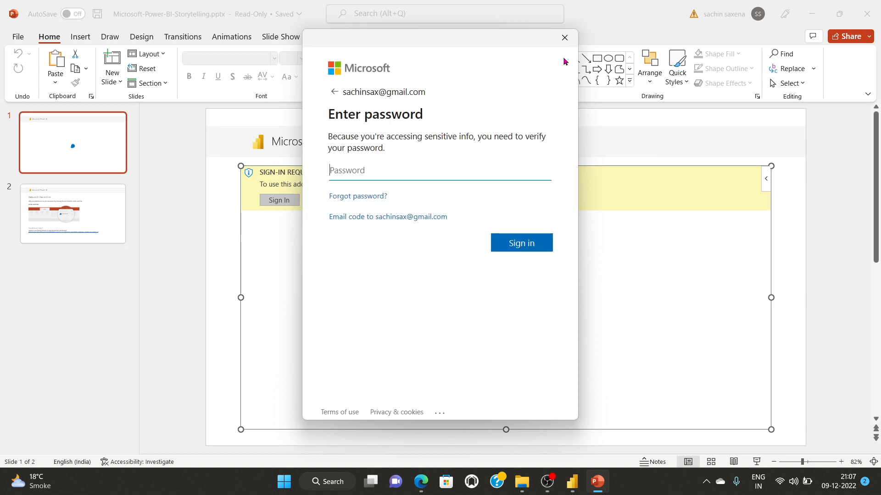
left_click(566, 39)
left_click(705, 16)
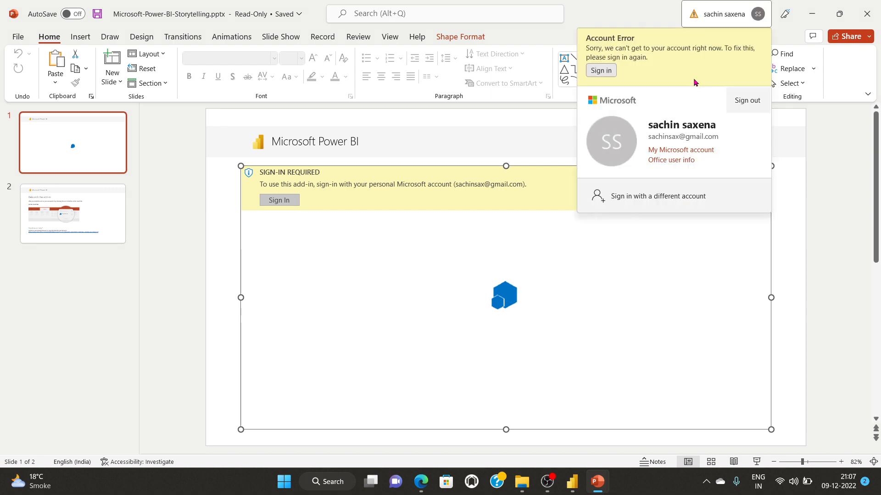
left_click(674, 151)
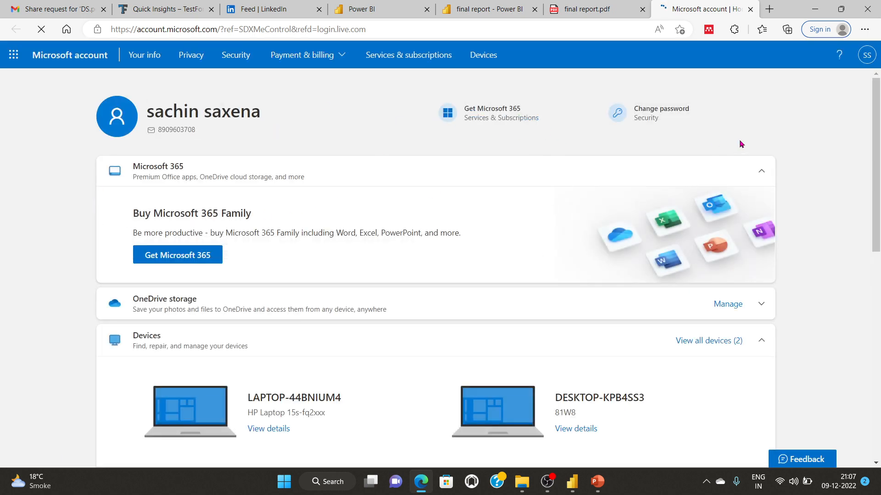
Step: Switch to the final report.pdf tab, minimise Edge, and reopen PowerPoint's account panel
left_click(591, 9)
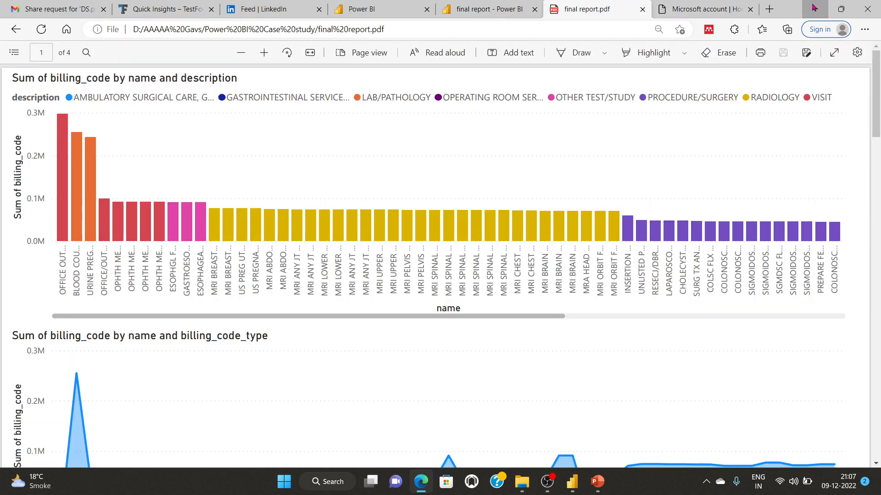
left_click(814, 9)
left_click(752, 21)
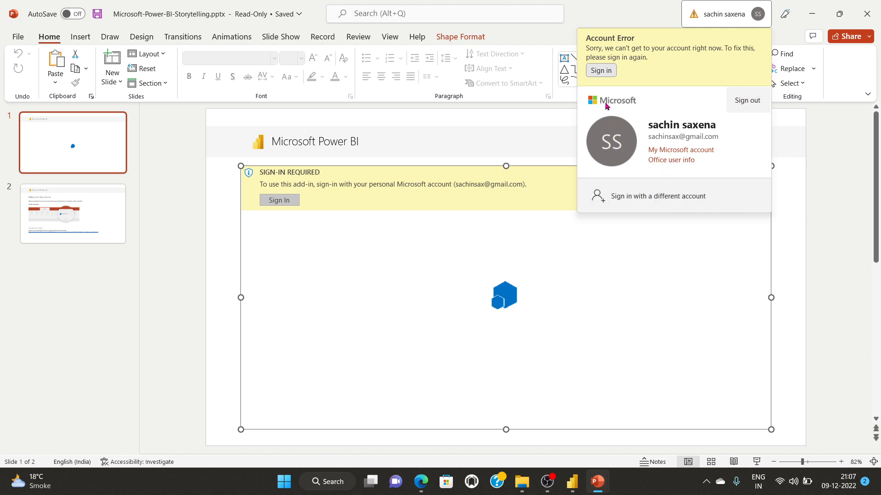
Step: Open PowerPoint's Account page and choose Sign in with a different account
left_click(670, 160)
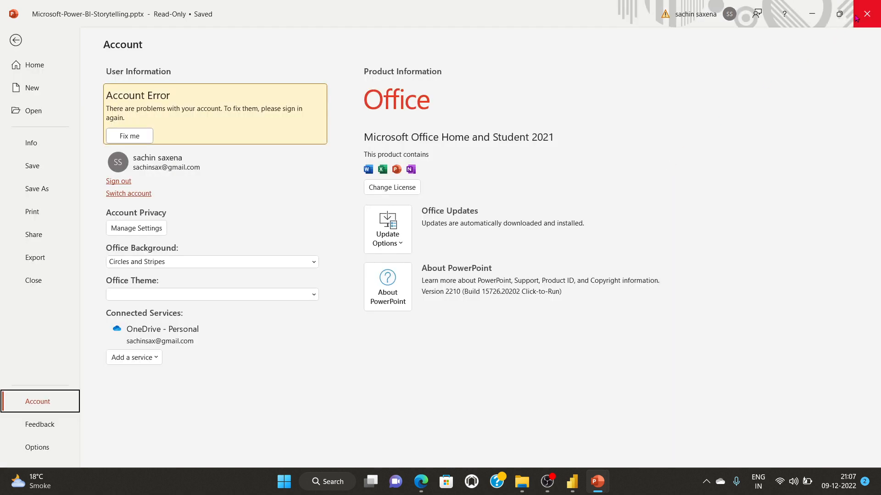
left_click(136, 193)
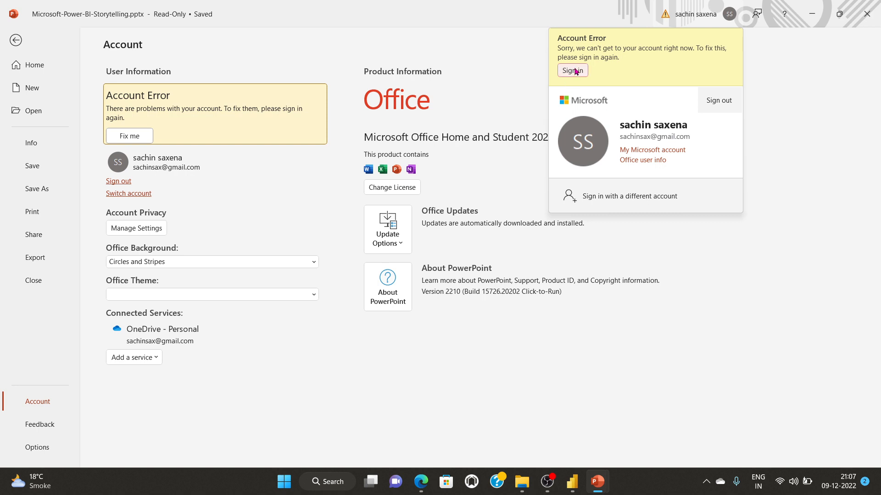
left_click(613, 197)
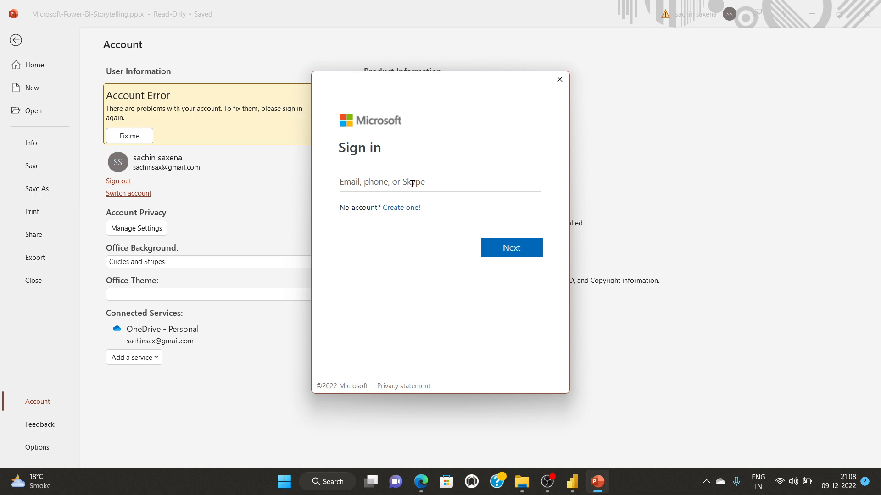
Step: Enter the work account's e-mail, continue, and submit its password
left_click(413, 184)
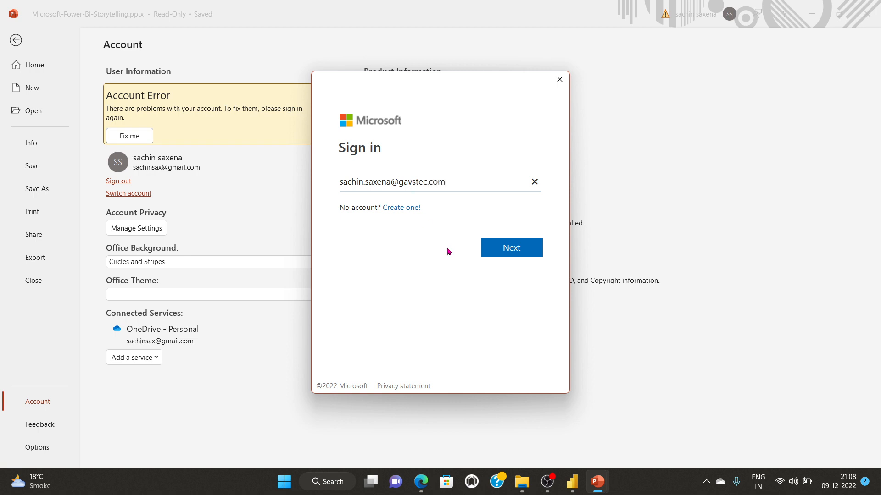
type("h")
left_click(510, 247)
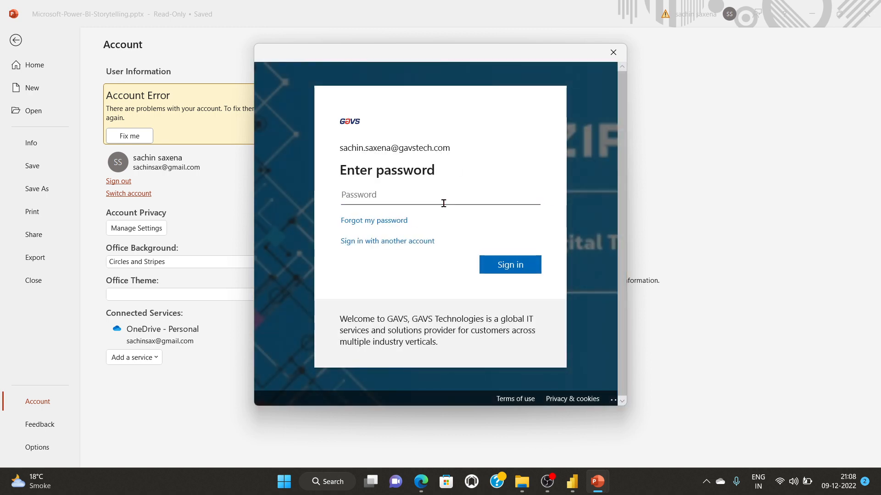
type("••••••••")
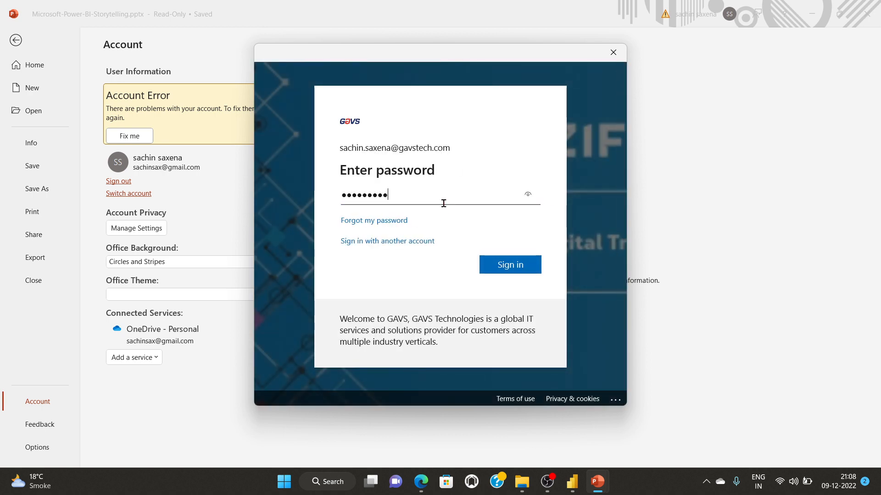
type("•")
left_click(502, 272)
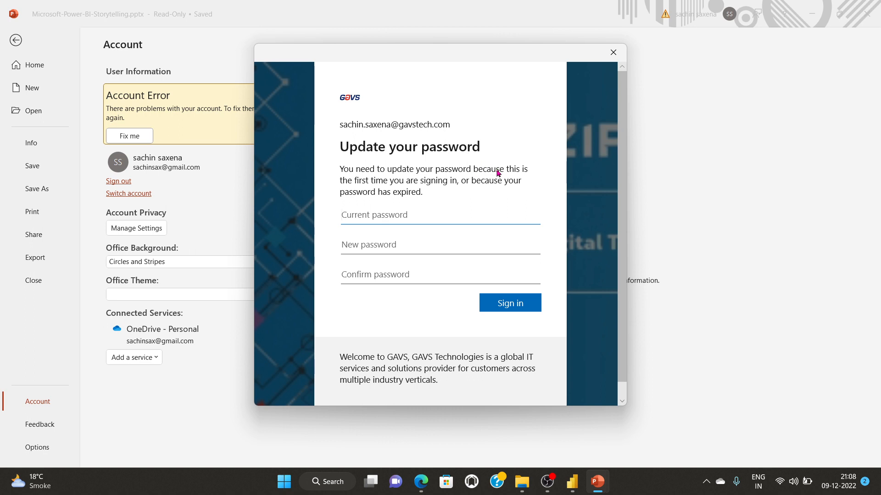
Step: Enter the current password, a new password and its confirmation, and submit the change
type("••")
key("BackSpace")
key("BackSpace")
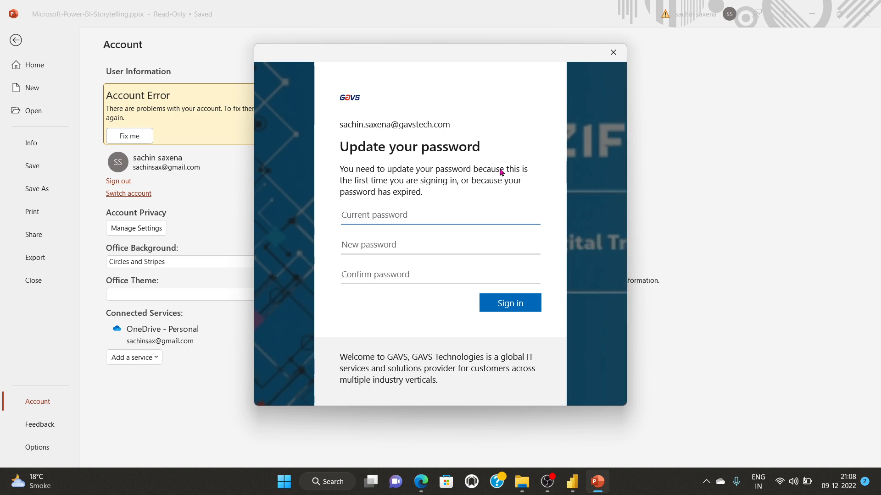
type("•")
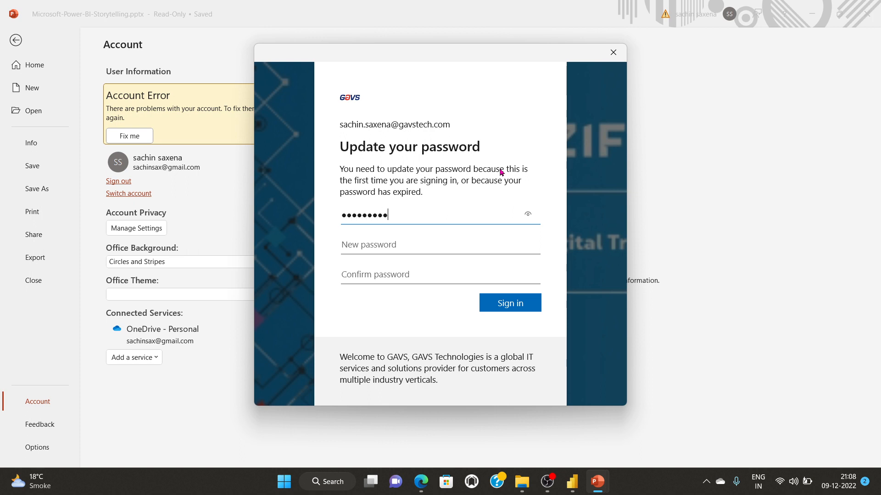
left_click(405, 245)
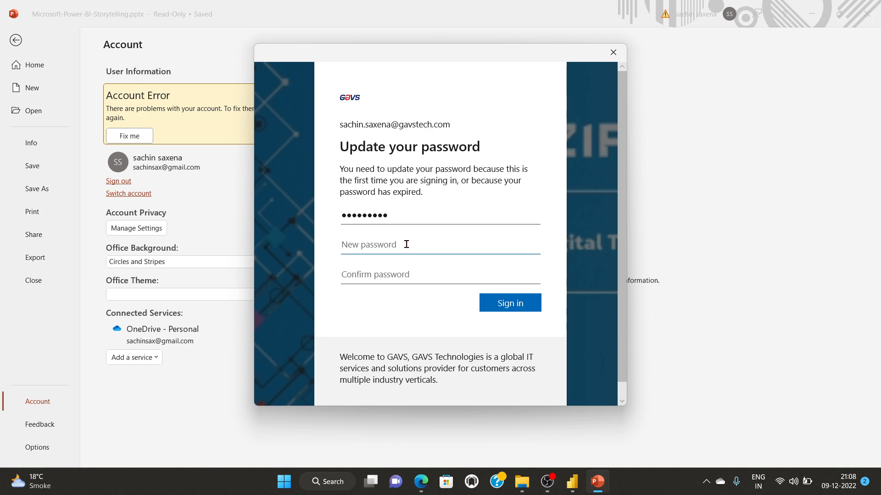
type("••••••••")
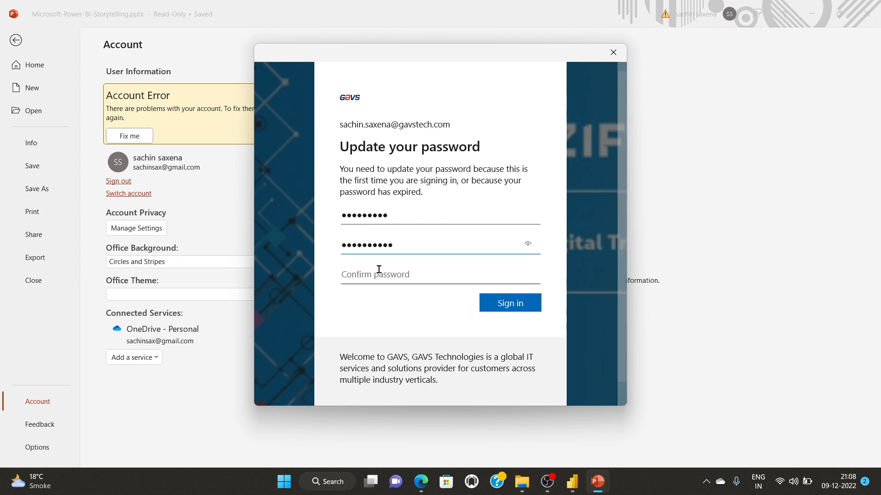
left_click(377, 272)
type("••••")
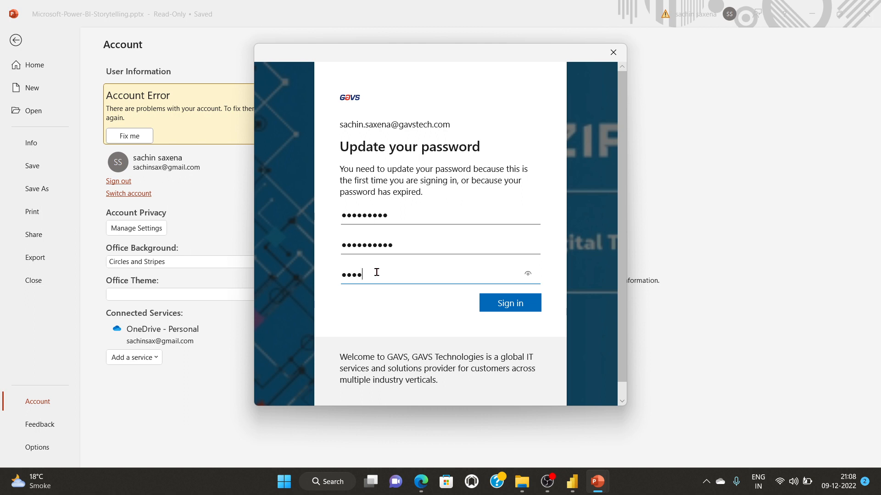
type("••••••")
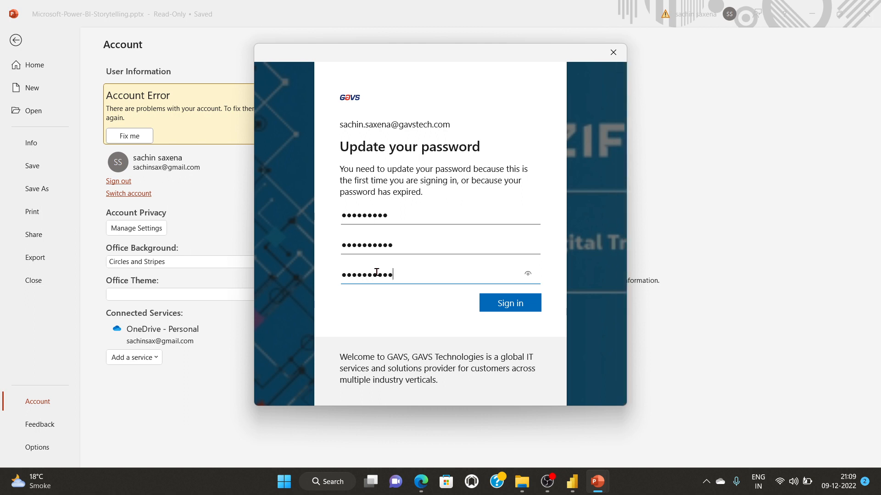
left_click(505, 311)
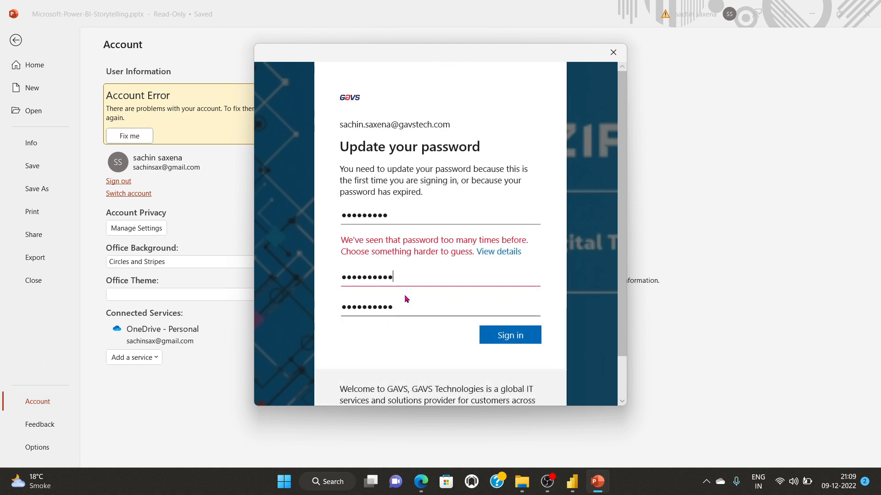
Step: Replace the rejected new password and its confirmation, then resubmit
left_click_drag(409, 279, 303, 282)
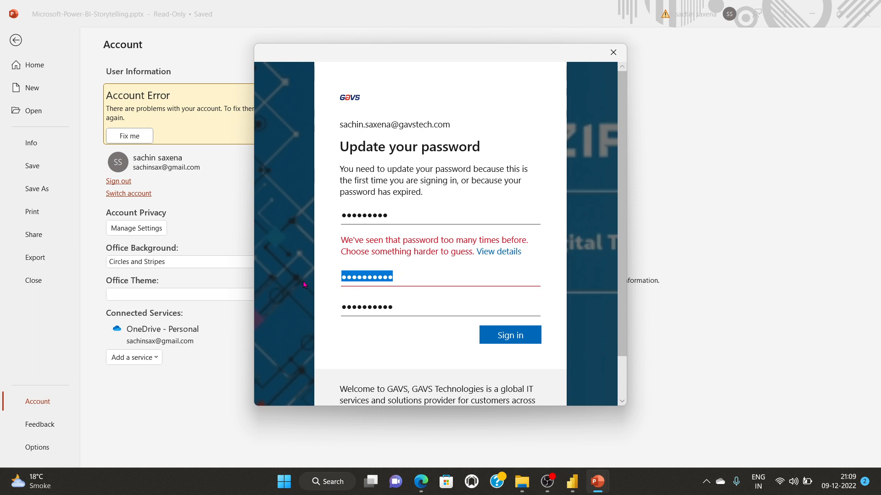
type("***")
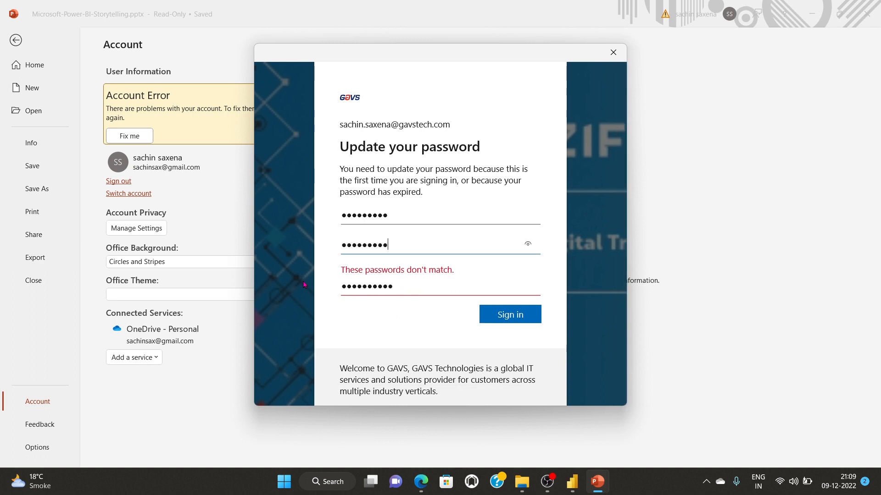
left_click(398, 289)
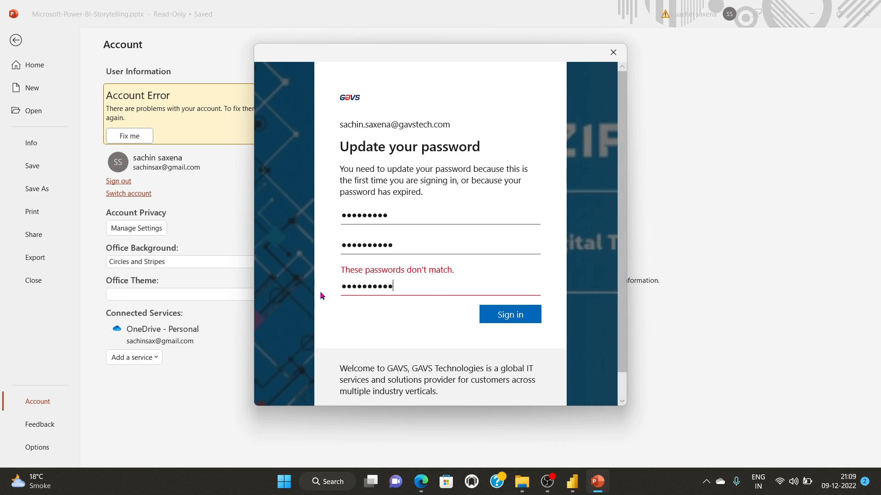
left_click_drag(404, 286, 288, 293)
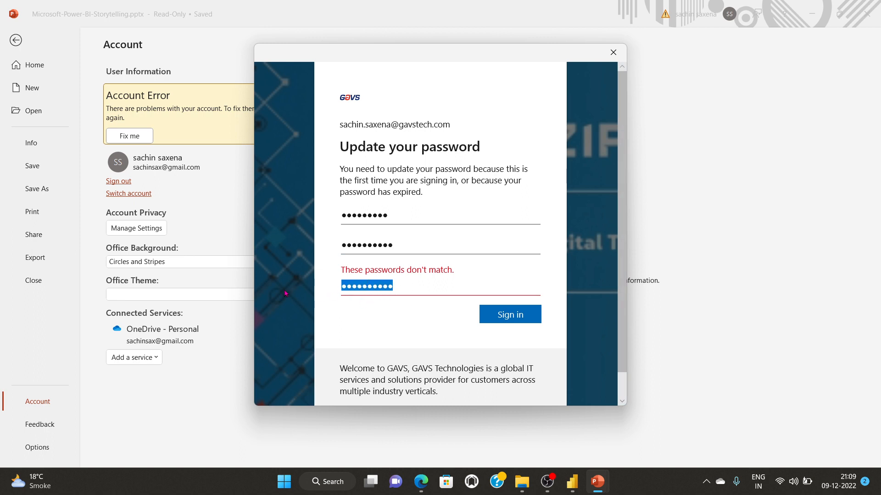
type("****")
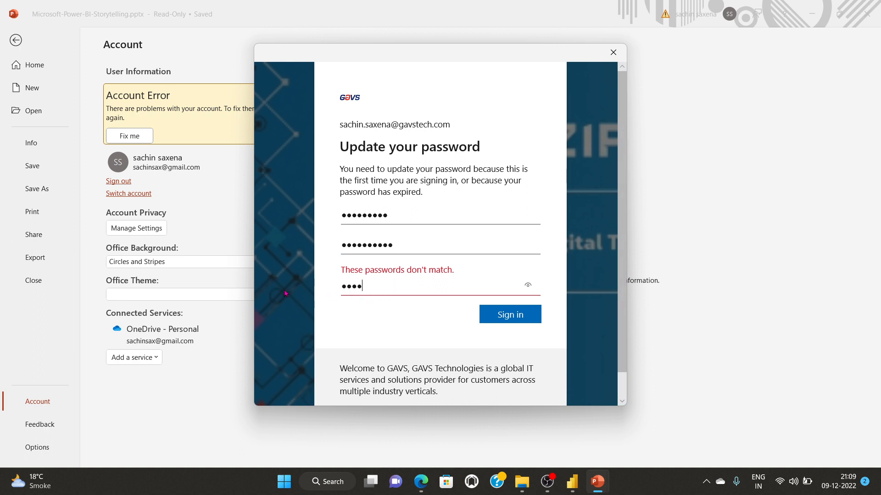
type("******")
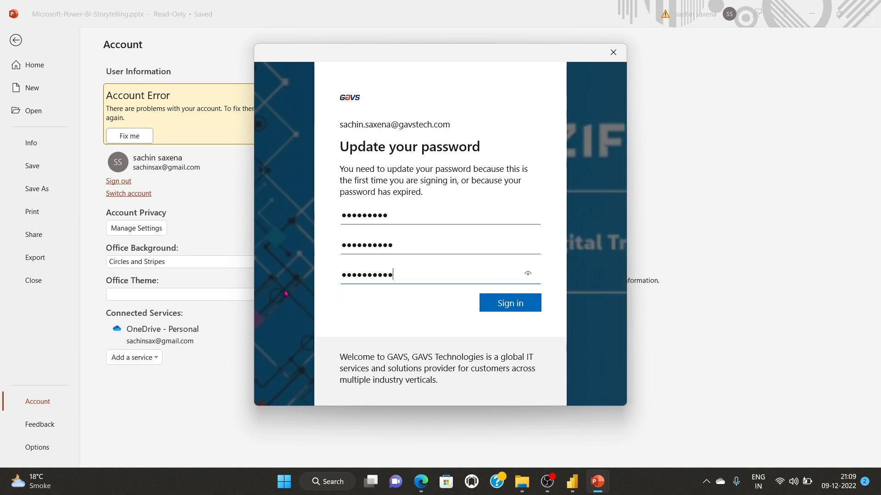
key("Return")
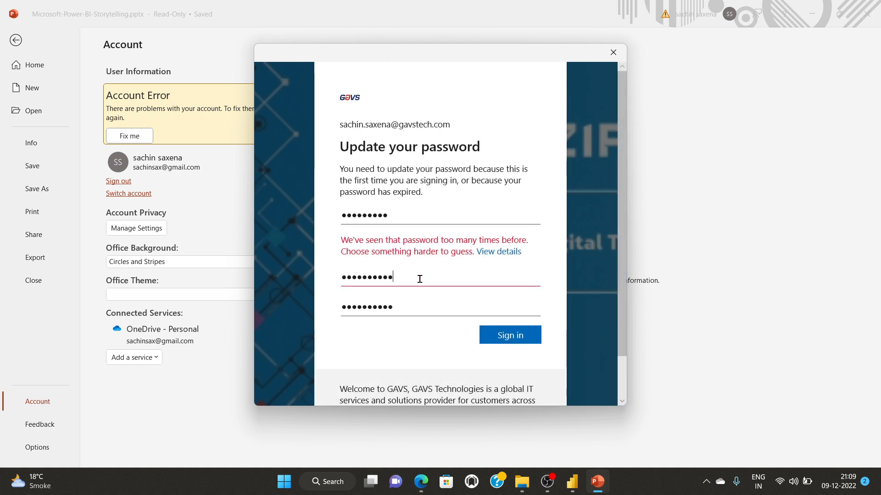
Step: Retype the new password and confirmation until they match, and submit to sign in
left_click_drag(417, 277, 323, 282)
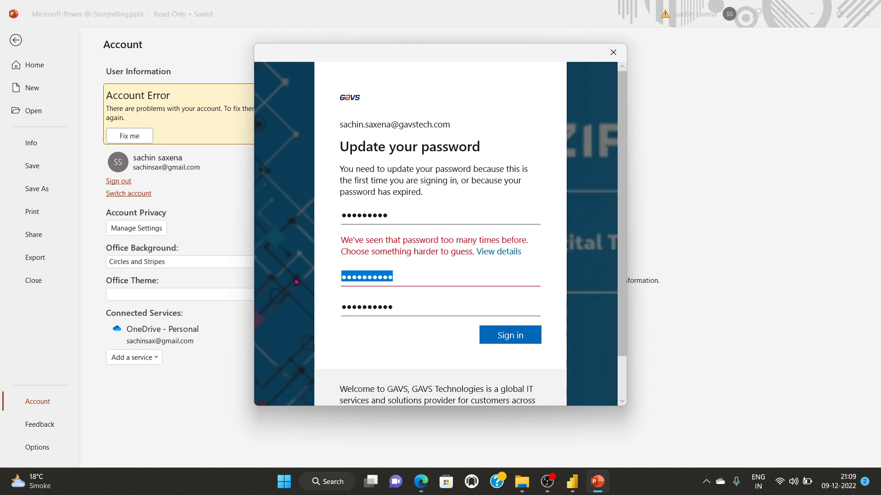
type("••")
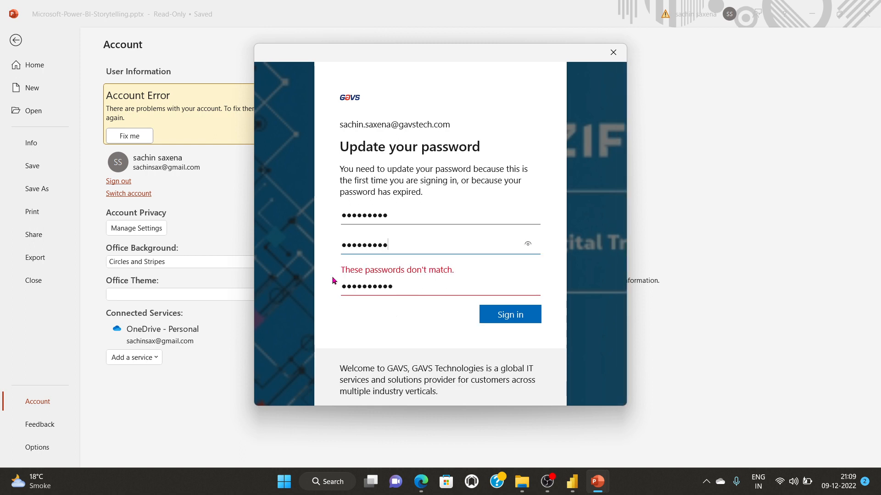
left_click(400, 289)
left_click_drag(401, 289, 303, 295)
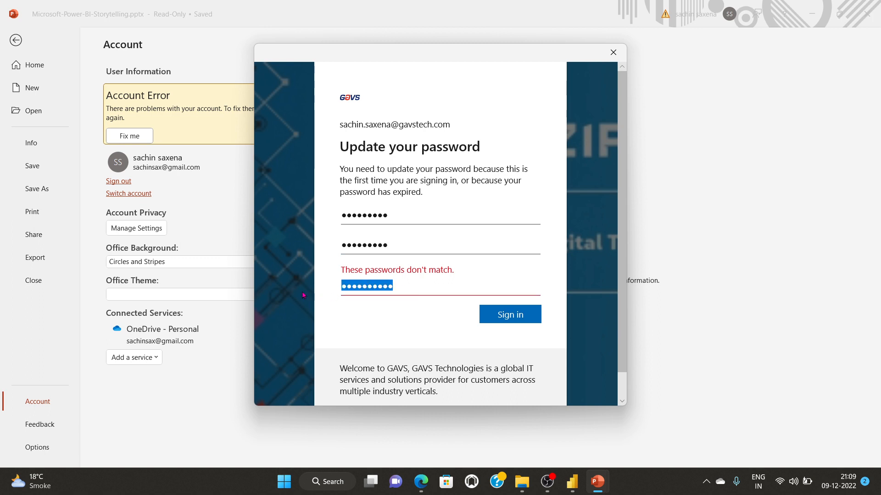
type("•")
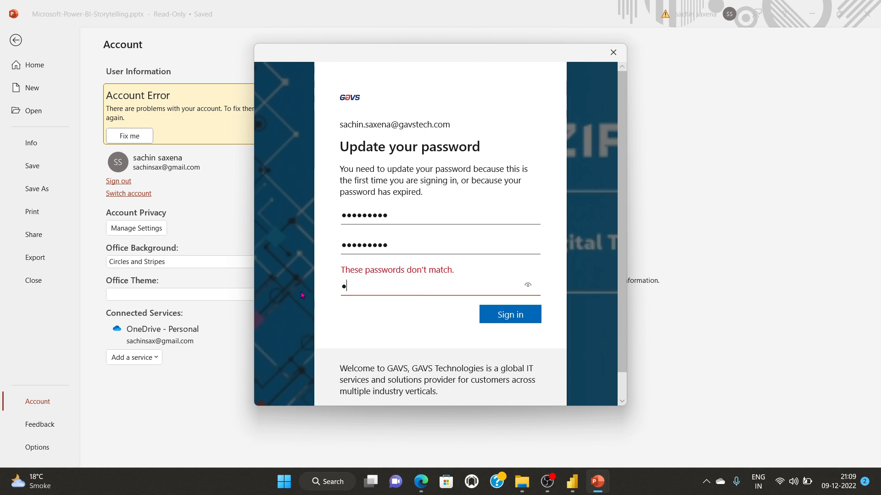
type("•••••")
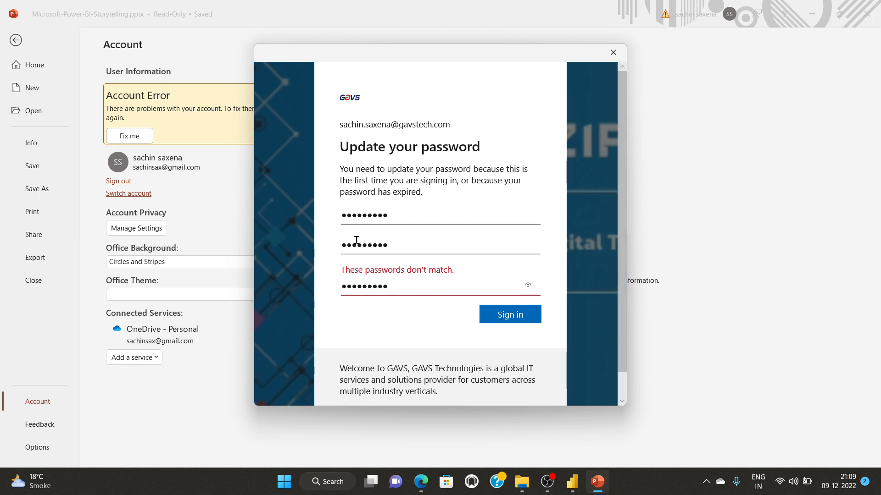
left_click(376, 240)
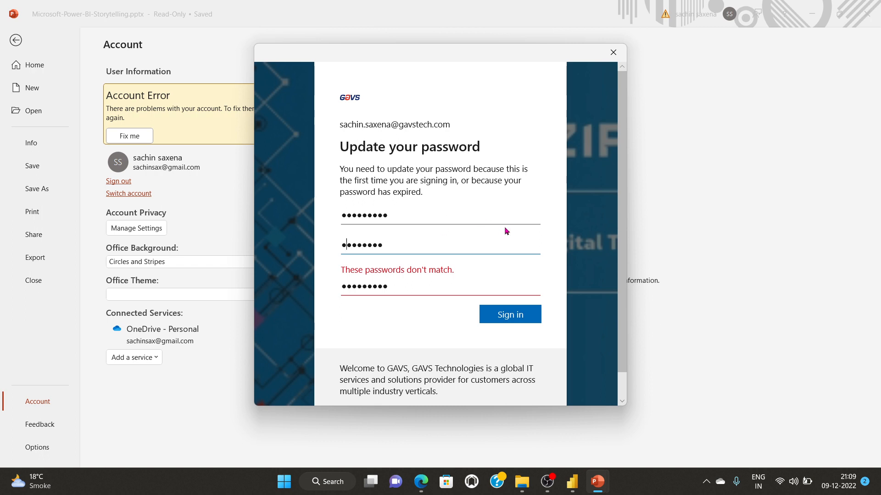
type("a")
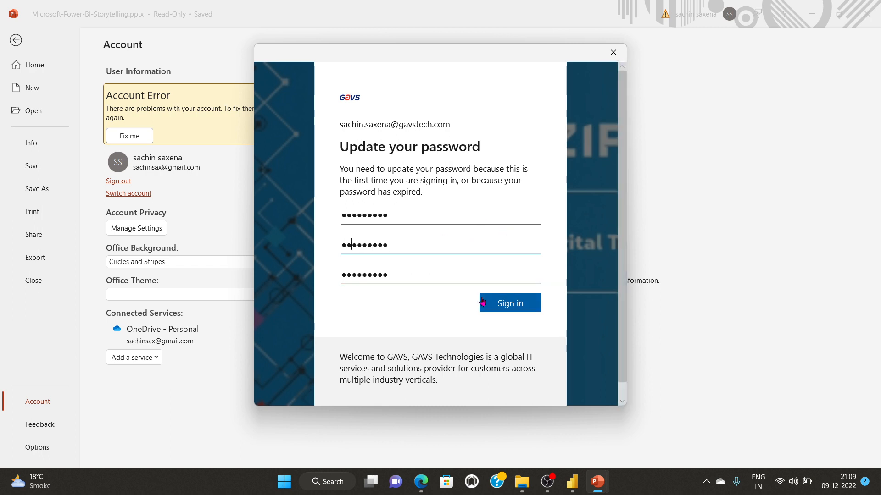
left_click(504, 307)
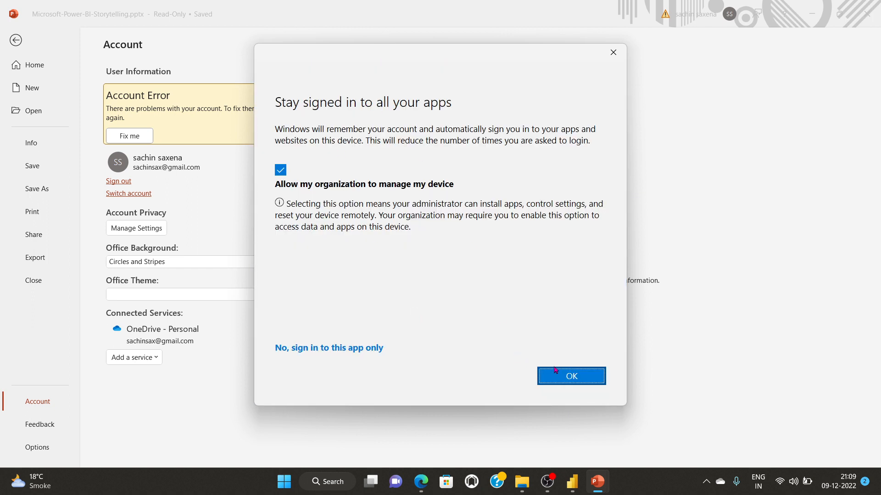
Step: Accept staying signed in to all apps, then dismiss the CAA50024 error with Continue
left_click(577, 376)
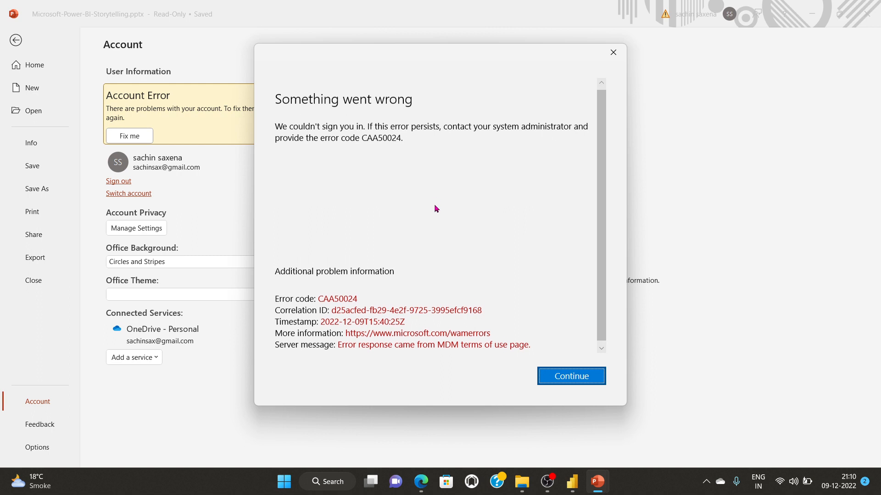
left_click(575, 375)
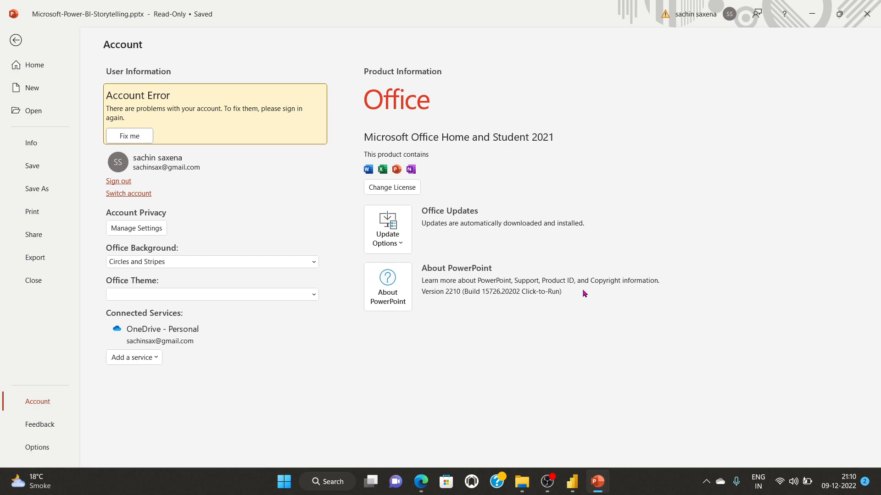
Step: Close PowerPoint and return to the final report's tab in Edge
mouse_move(600, 481)
left_click(632, 447)
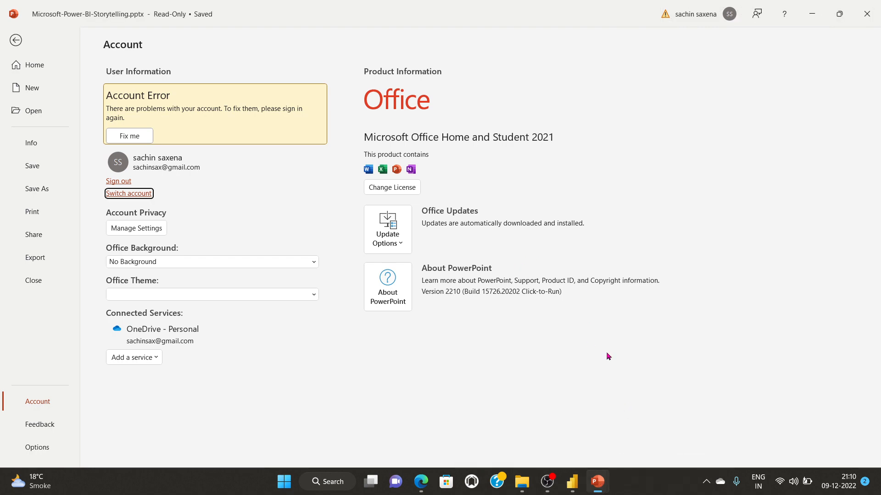
left_click(866, 12)
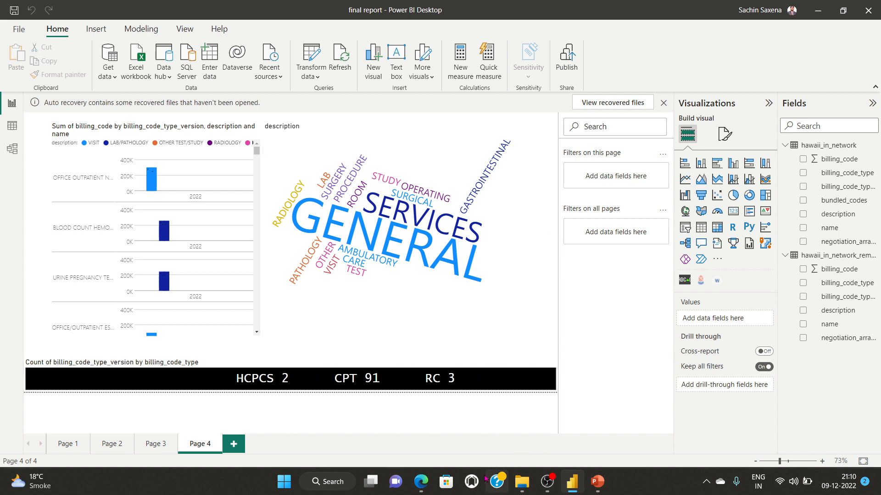
left_click(421, 482)
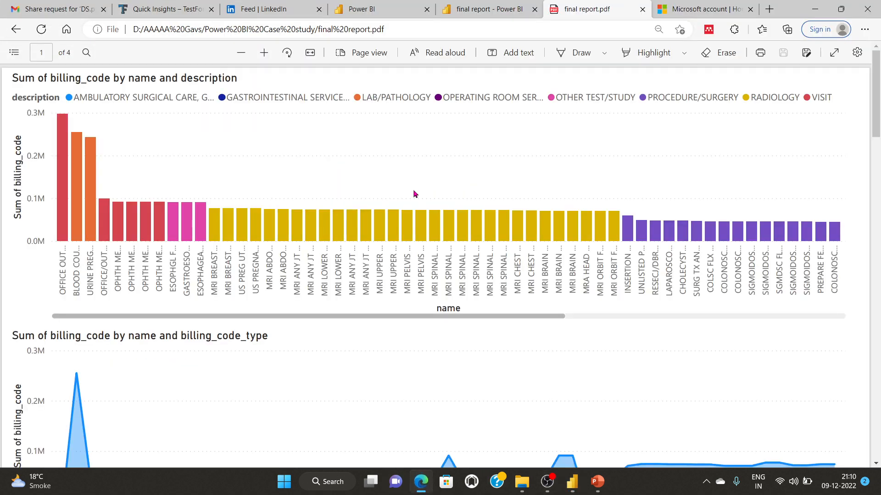
left_click(723, 14)
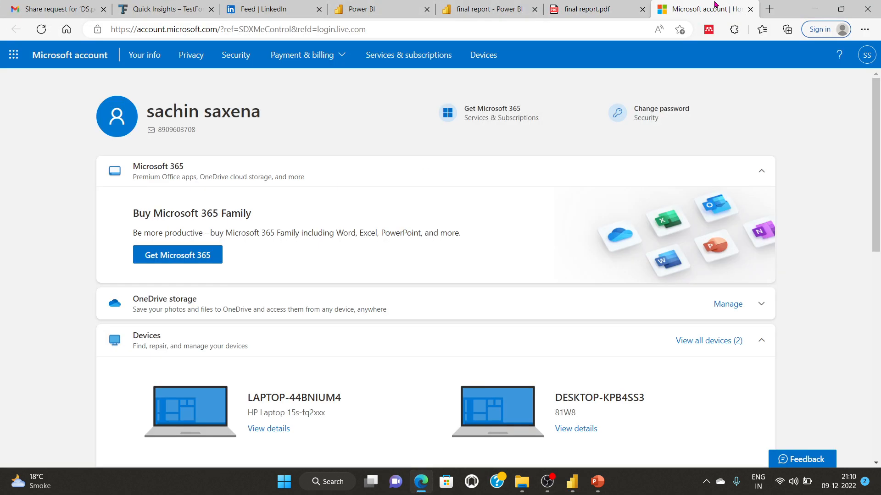
left_click(487, 10)
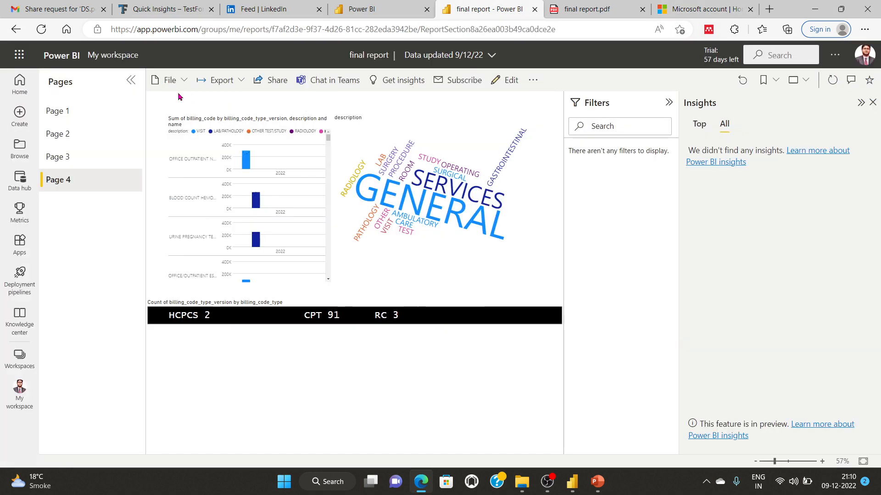
Step: Copy Page 4's link via Export > PowerPoint > Embed live data, then start a new tab
left_click(225, 79)
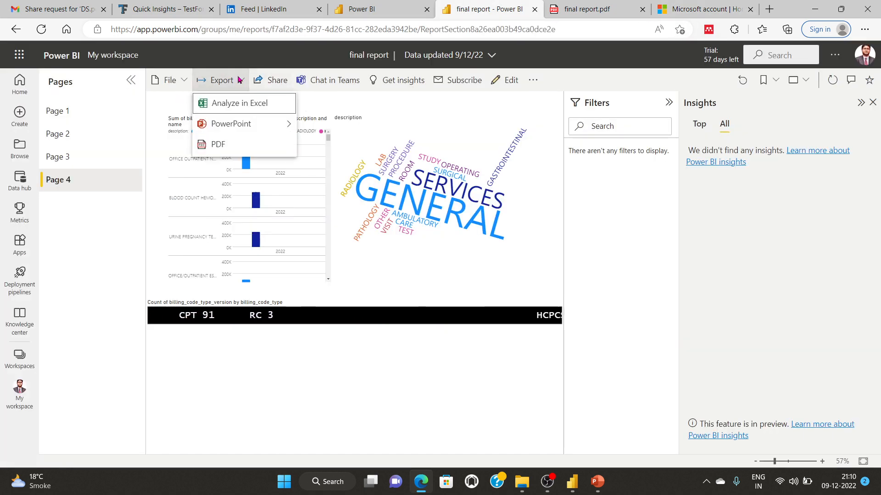
mouse_move(246, 119)
left_click(358, 143)
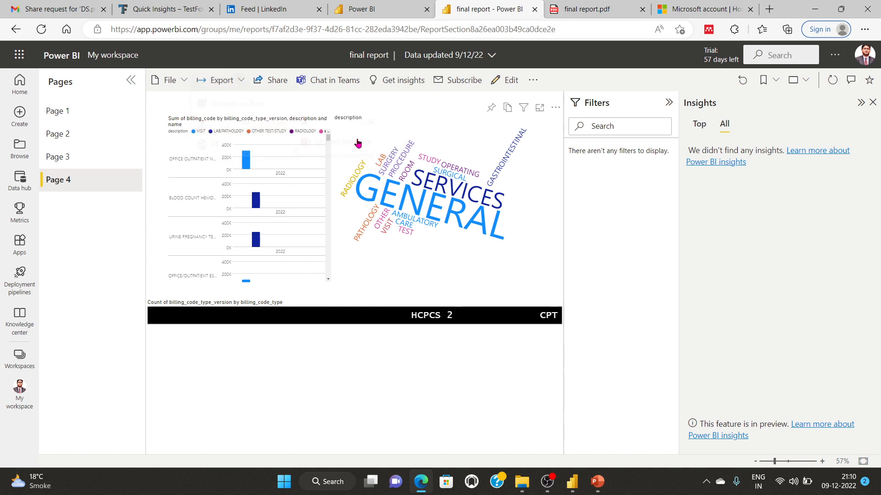
left_click(574, 287)
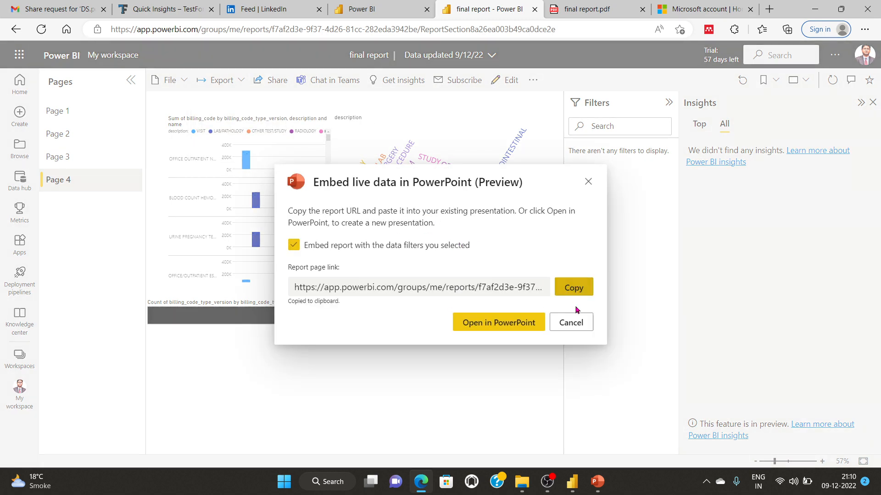
left_click(571, 322)
key("ctrl+t")
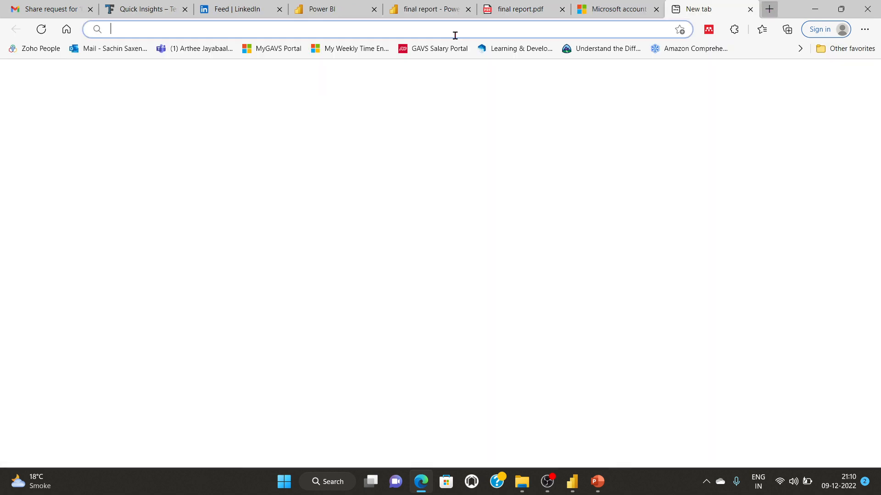
Step: Load the copied report page link and attempt sign-in with the saved password
key("ctrl+v")
key("Return")
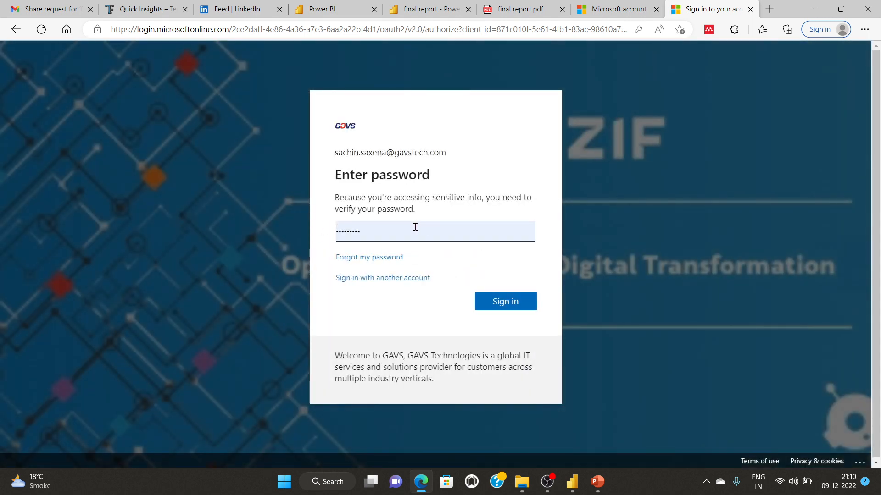
left_click(412, 228)
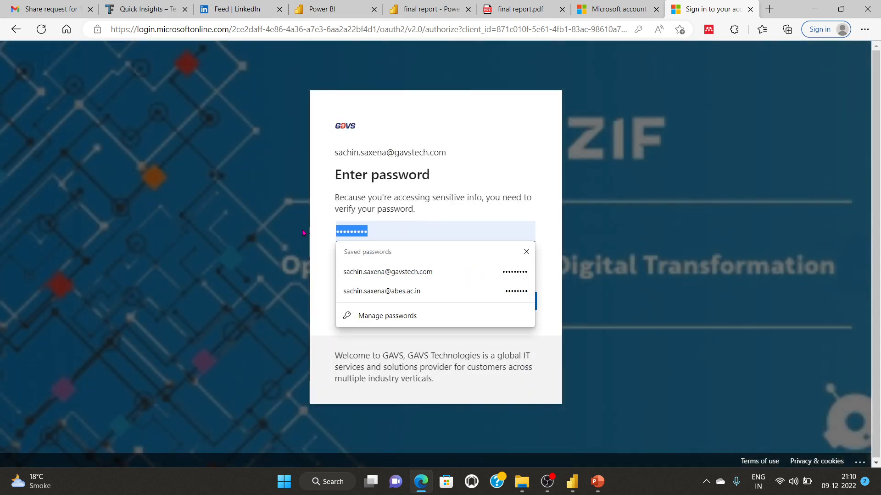
left_click(504, 301)
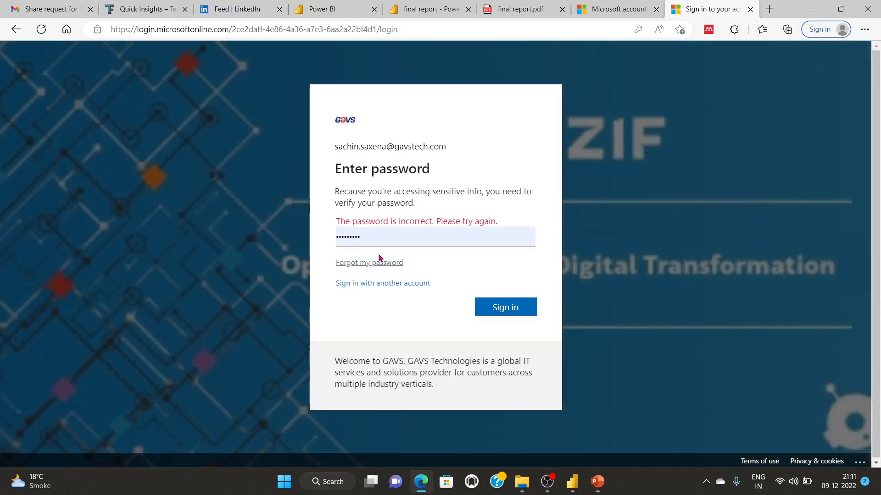
Step: Re-enter the correct account password, sign in, and update Edge's saved password
left_click(380, 237)
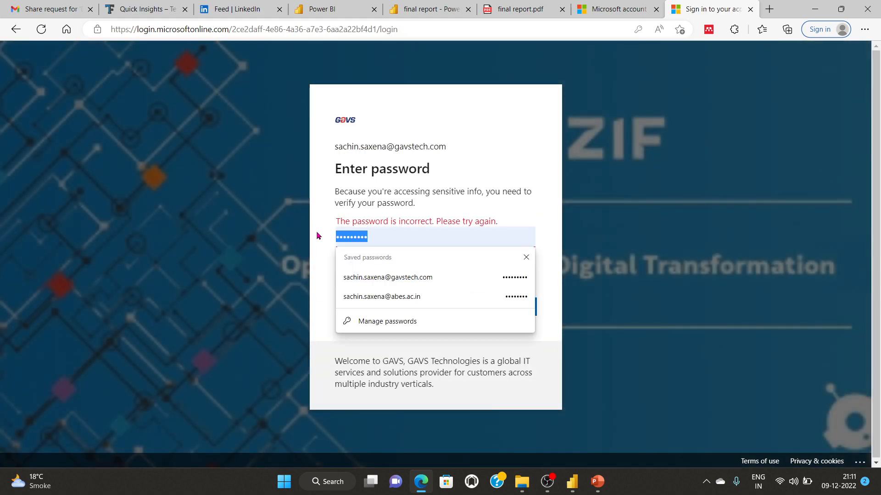
type("s")
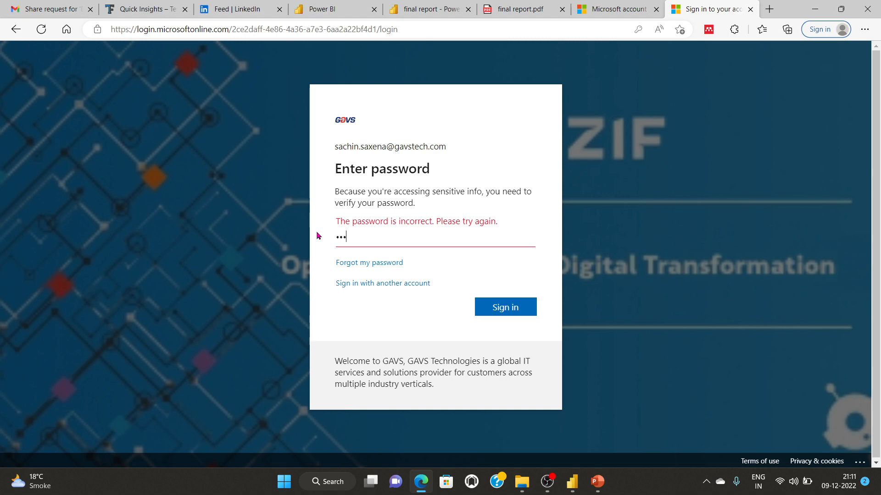
type("*")
double_click(381, 237)
type("*")
left_click(508, 306)
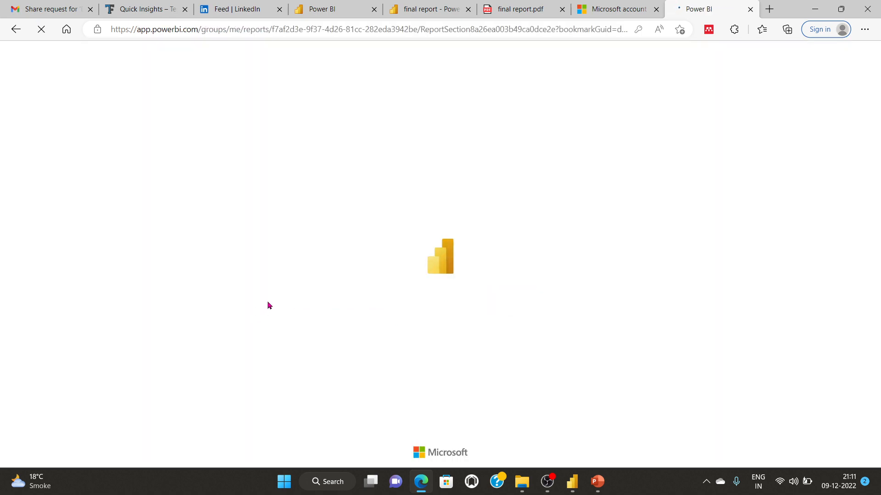
left_click(574, 159)
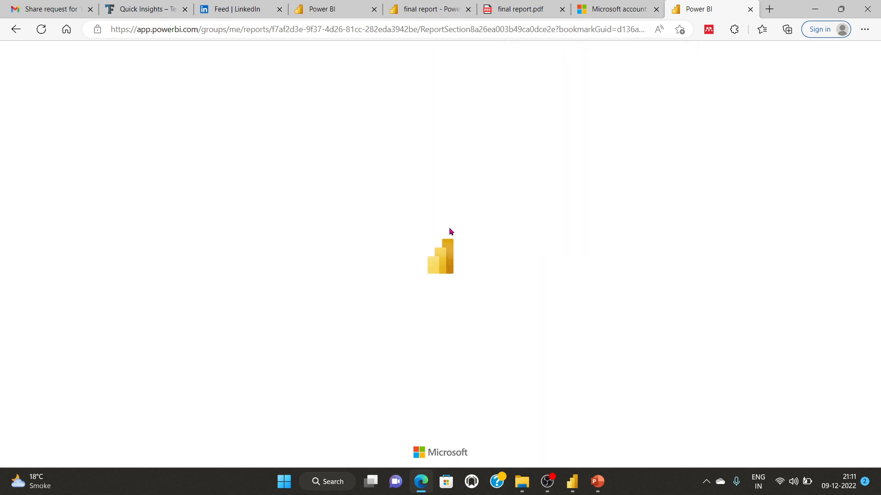